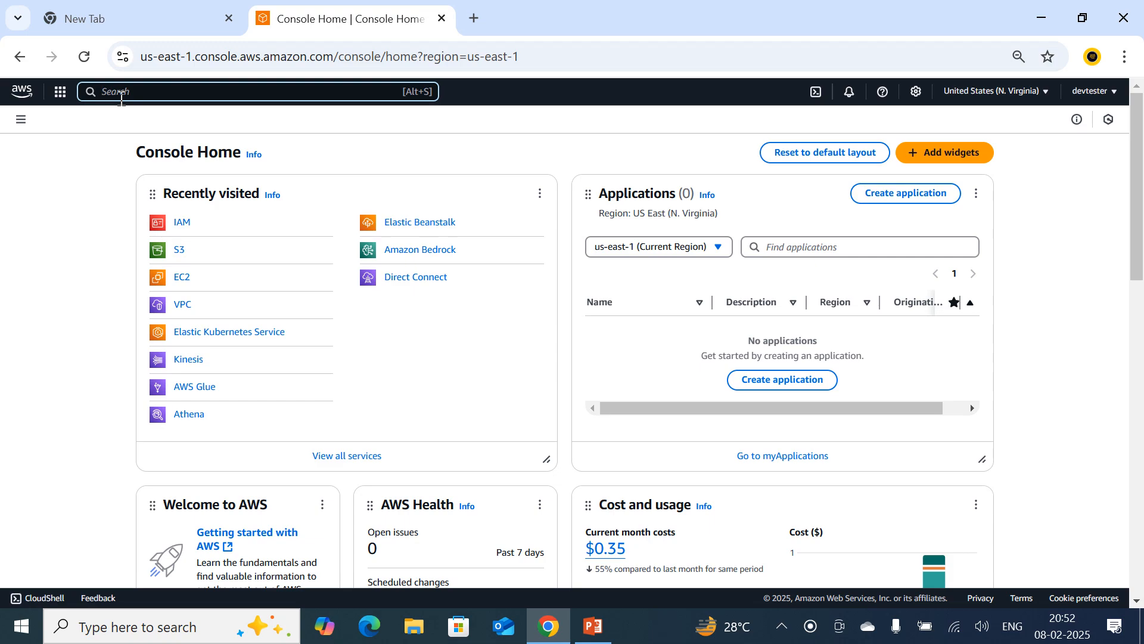
Find the IAM service in the AWS console and open its dashboard.
text(IAM)
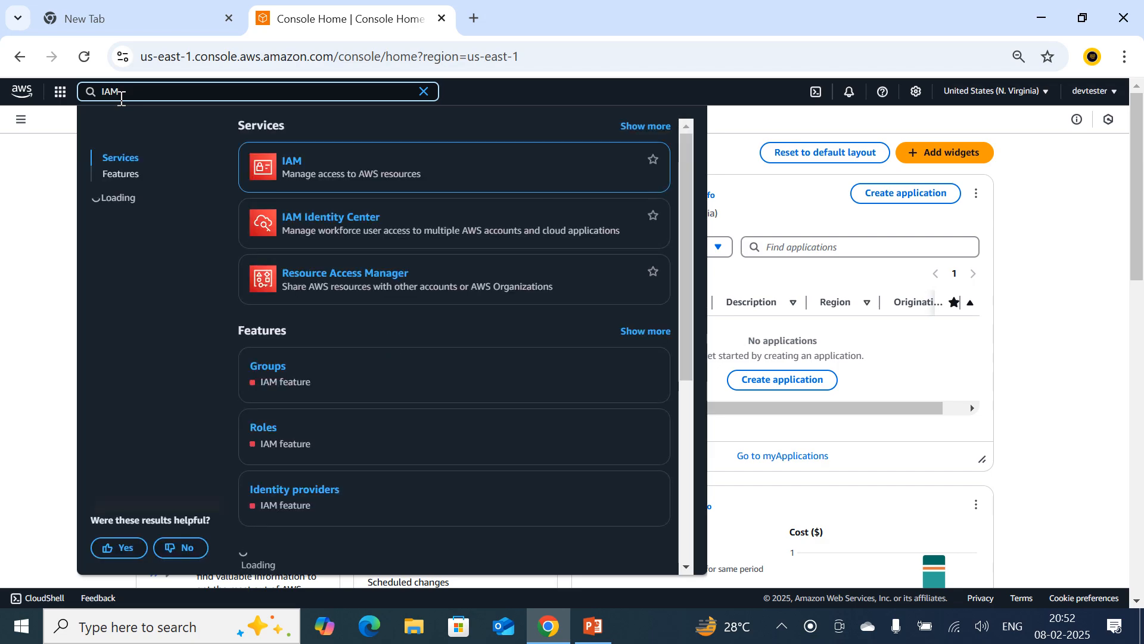
click(294, 171)
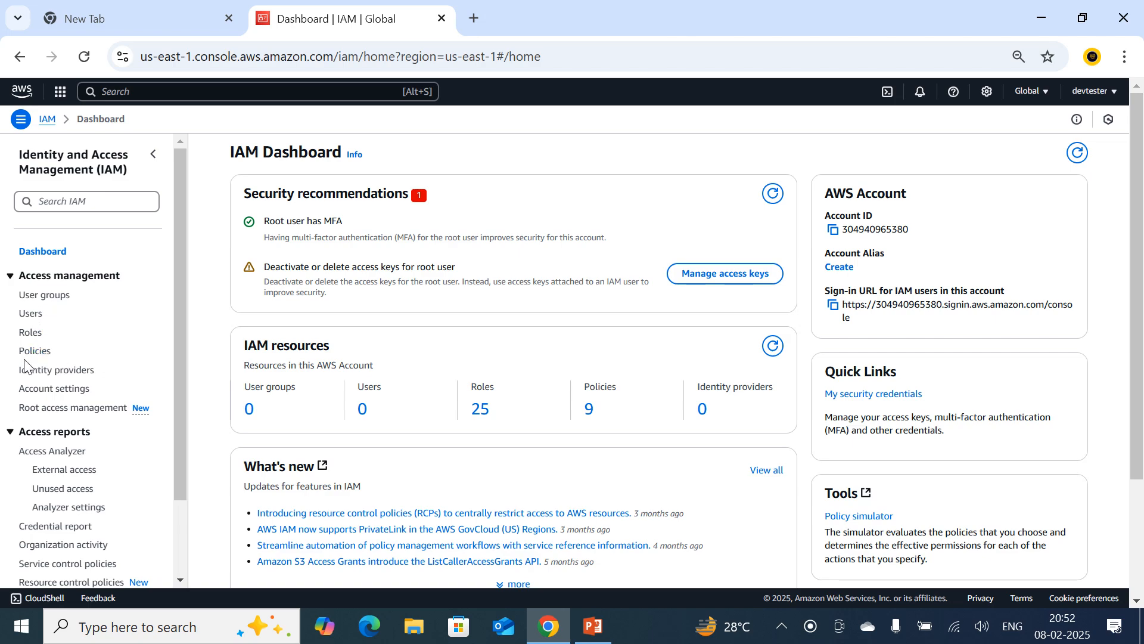
scroll(102, 525, down, 3)
scroll(96, 524, up, 3)
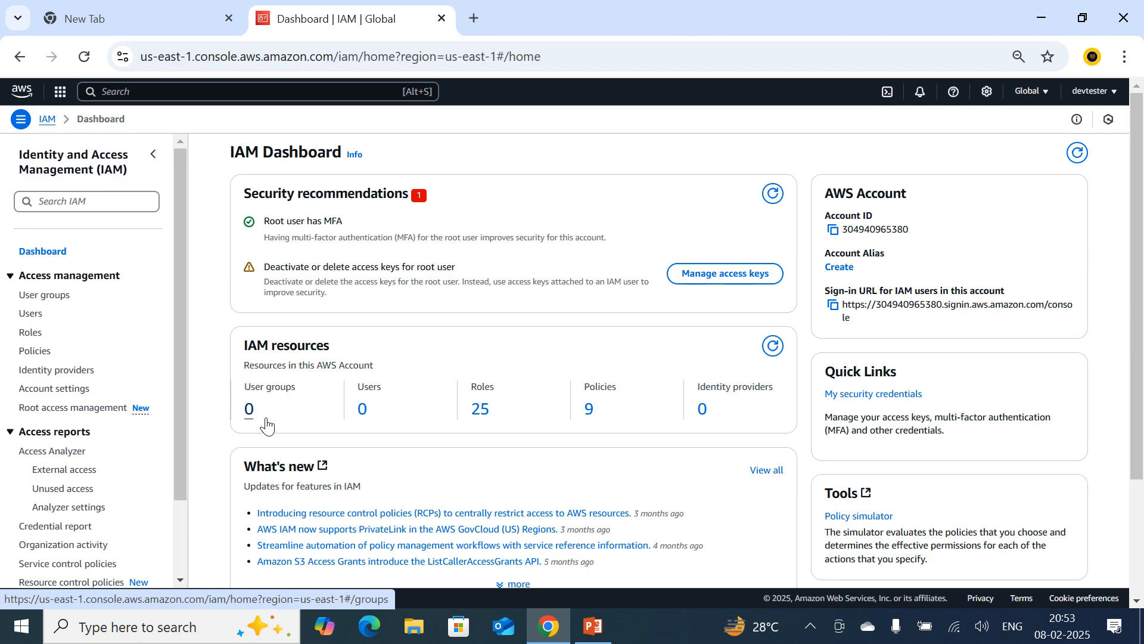
Open the IAM users list and search it for user1.
click(32, 313)
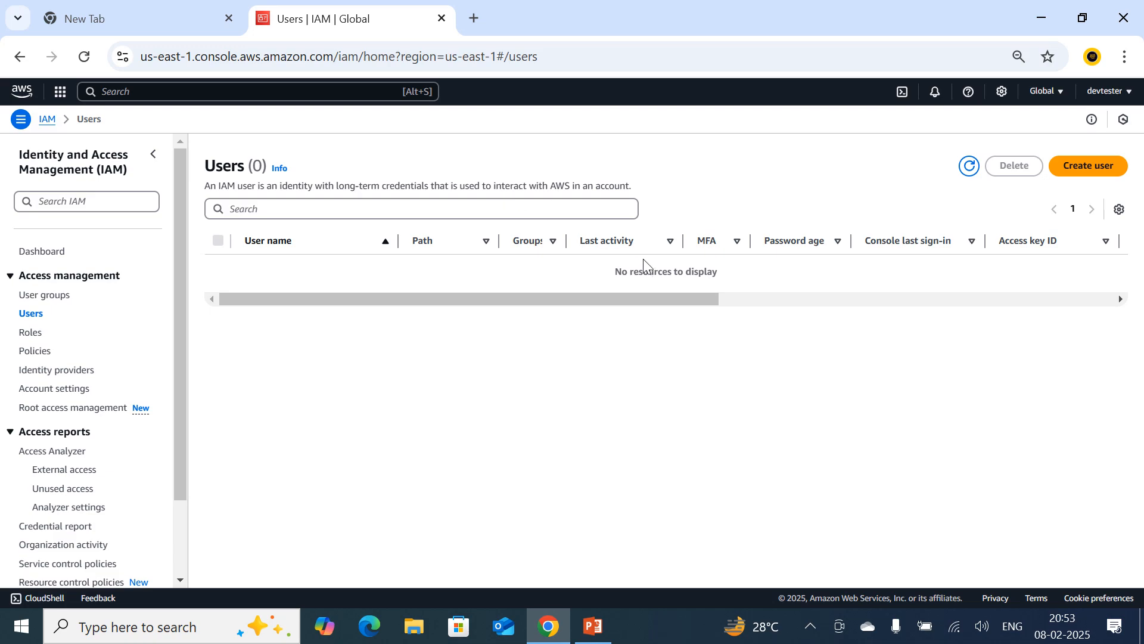
click(326, 203)
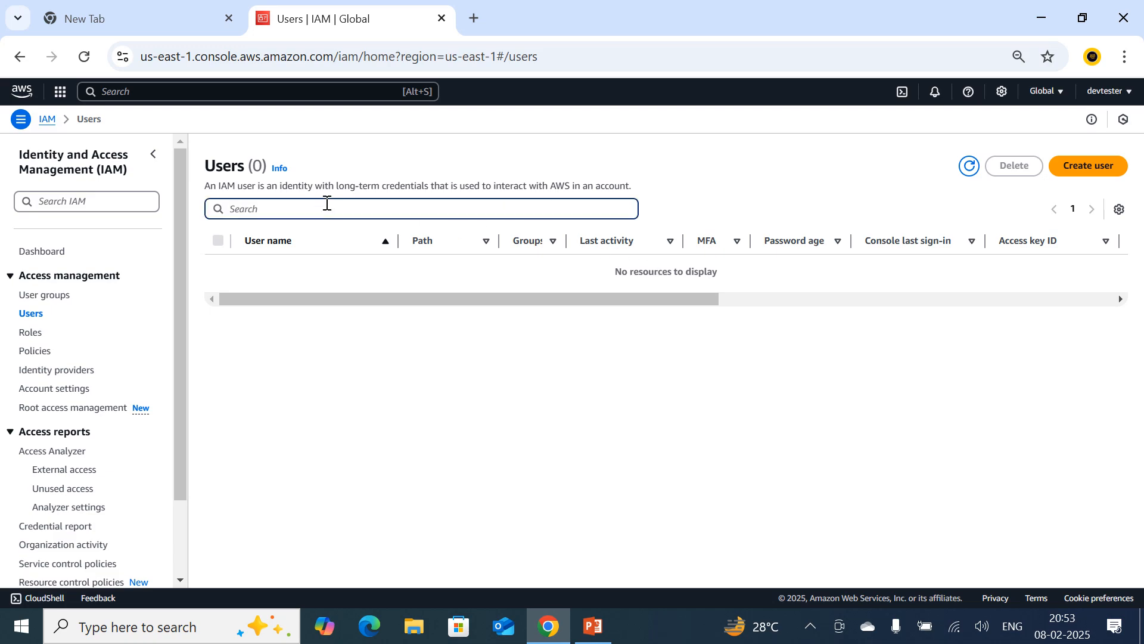
text(user1)
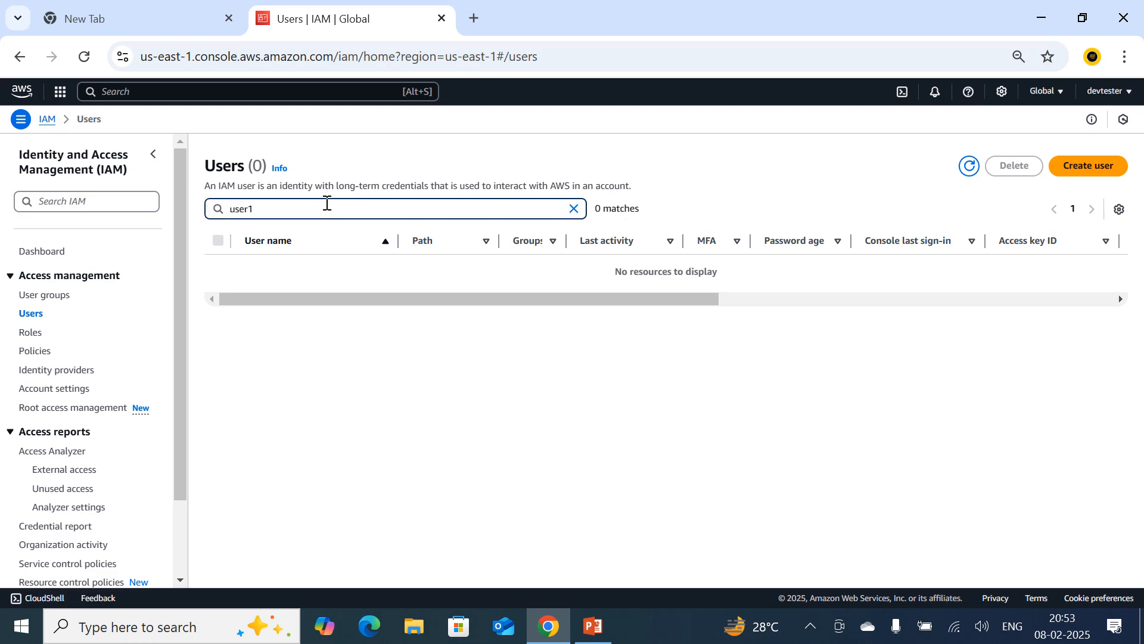
Start creating a user named user1 and provide it access to the AWS Management Console.
click(1080, 177)
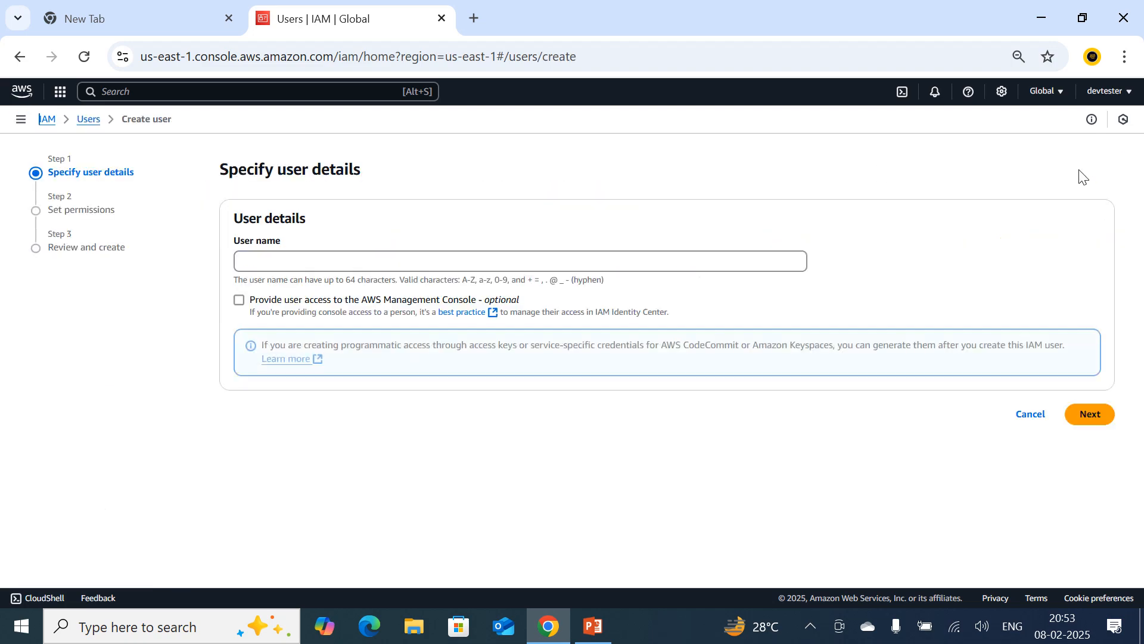
click(271, 262)
text(user1)
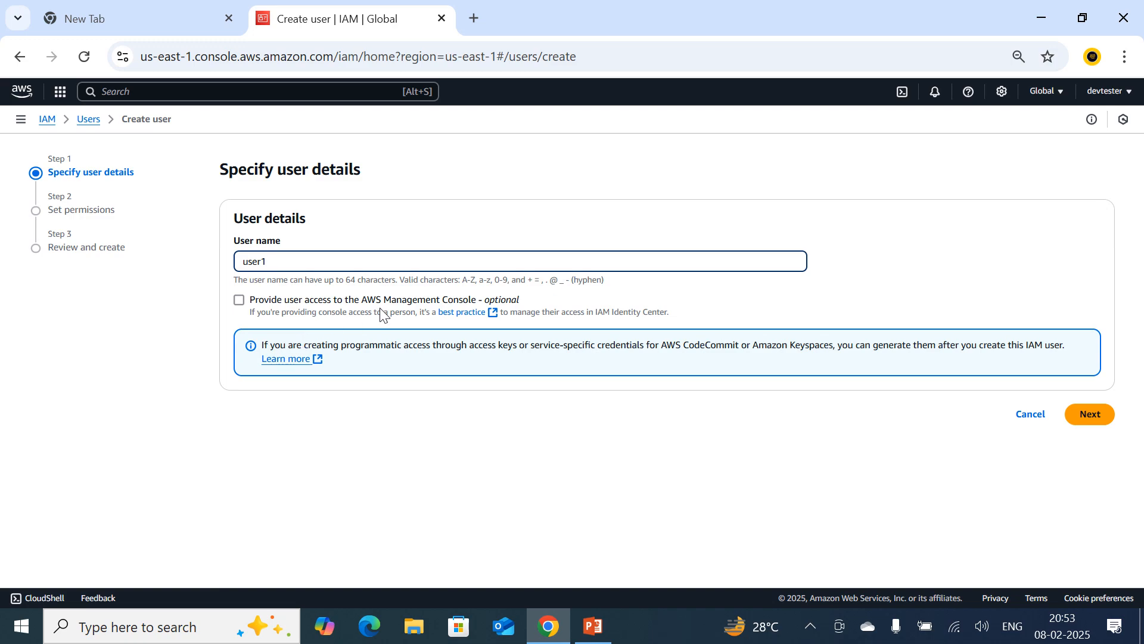
click(242, 302)
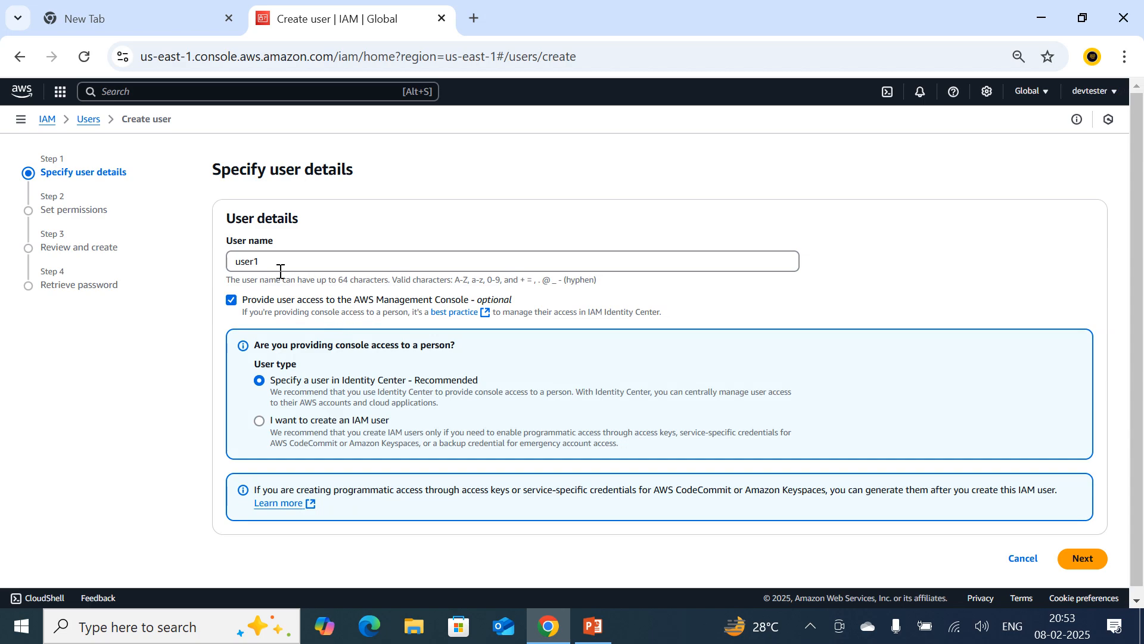
Set the user type to an IAM user instead of a user in Identity Center.
drag(276, 265, 234, 263)
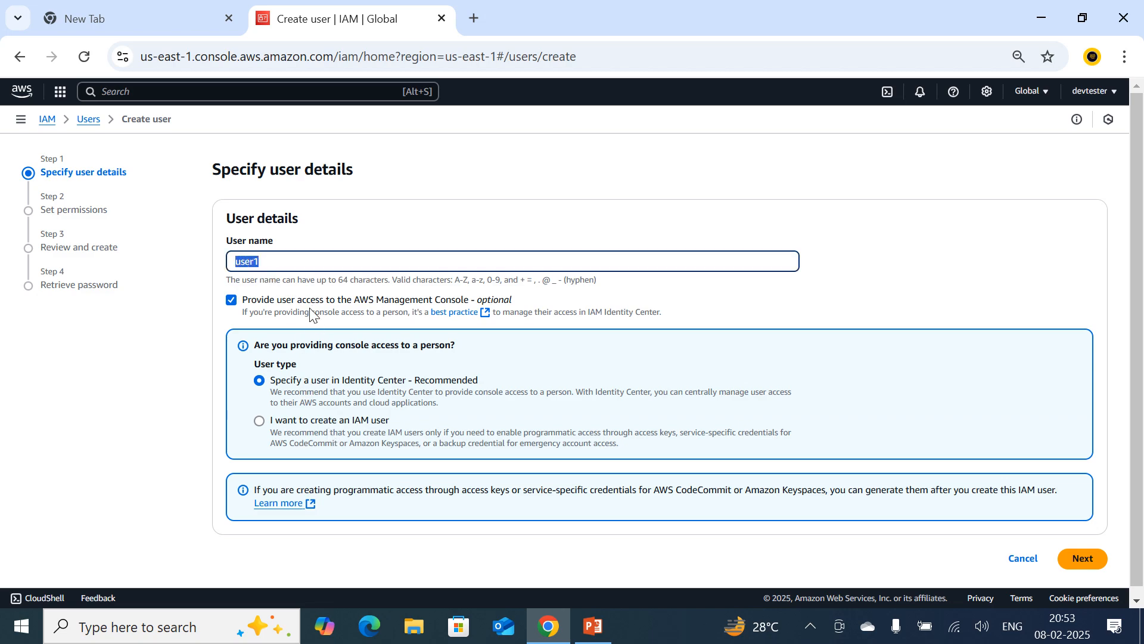
click(1080, 561)
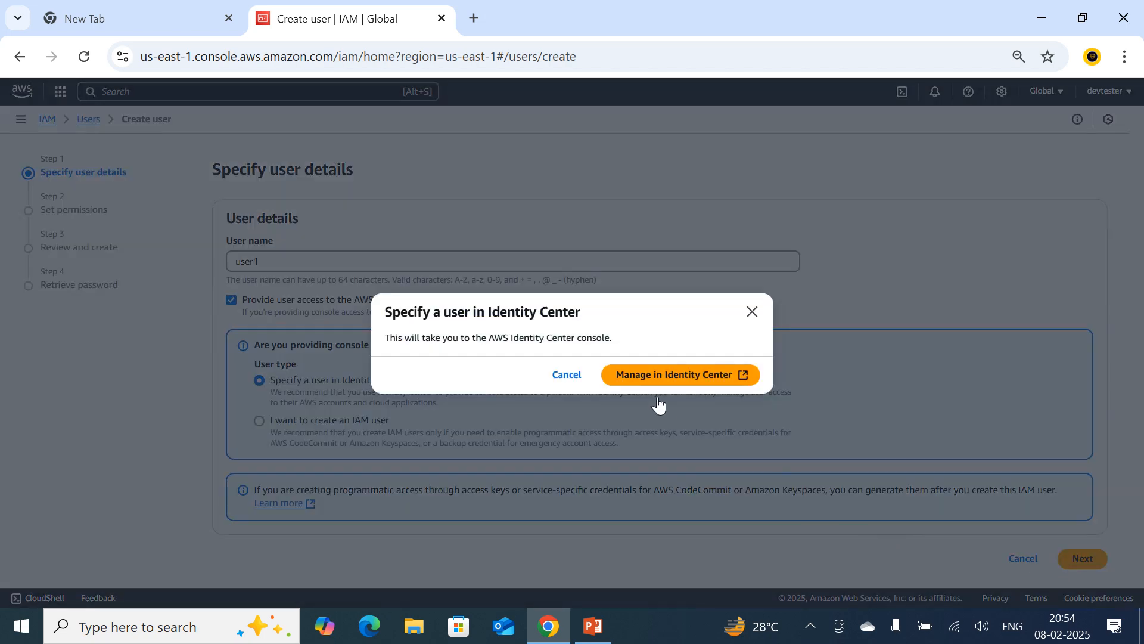
click(573, 380)
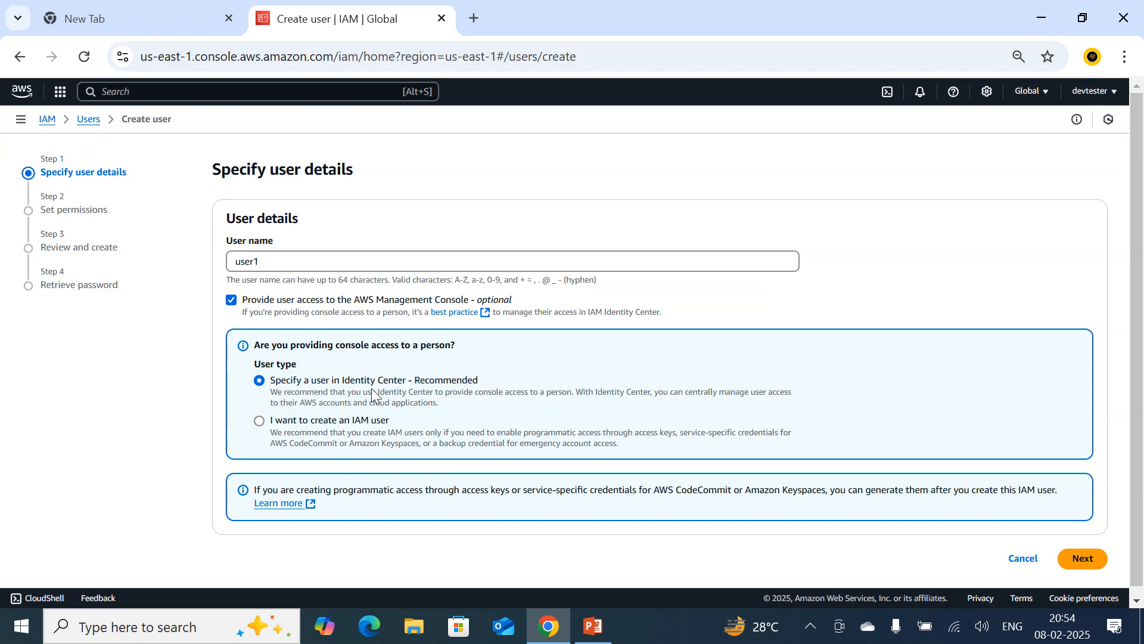
click(262, 427)
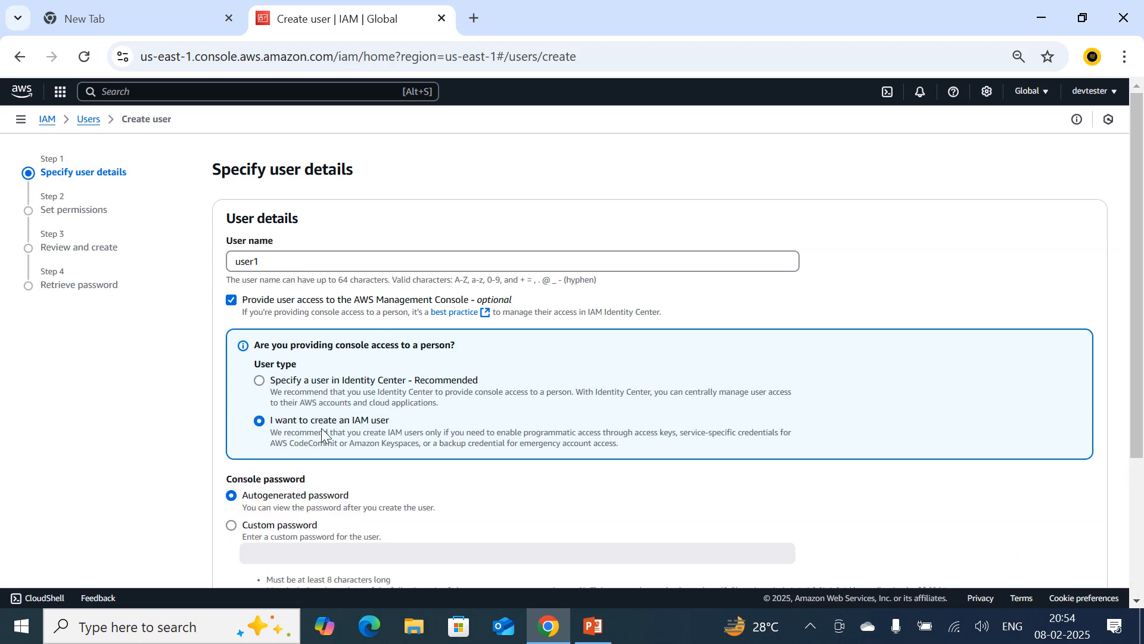
Choose a custom console password for the IAM user and enter the password.
scroll(321, 428, down, 1)
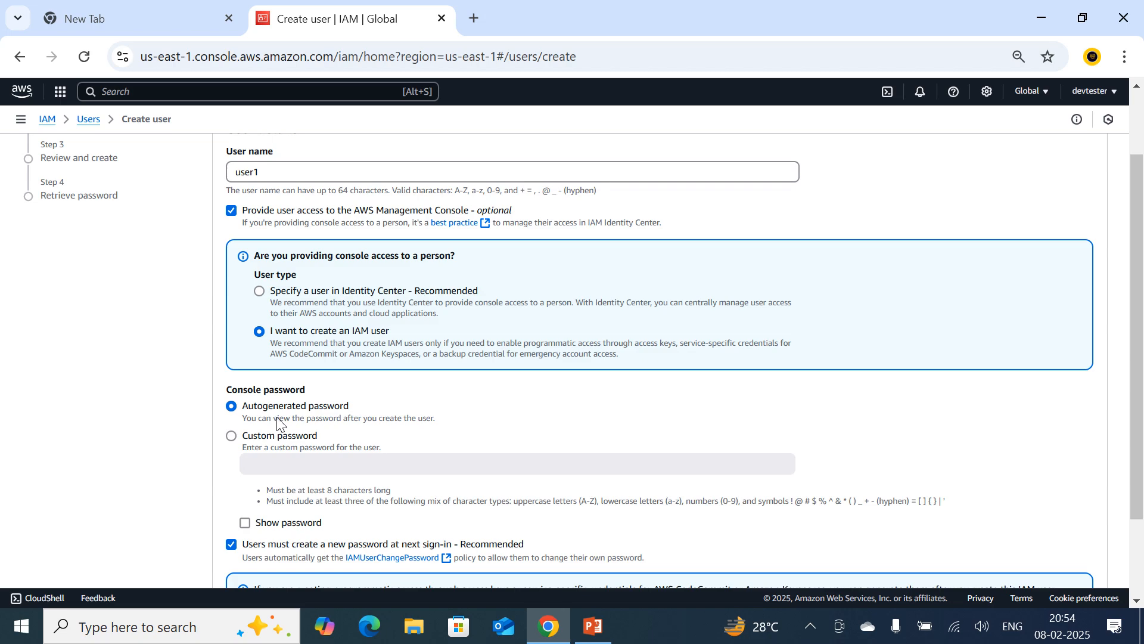
click(232, 439)
click(298, 470)
text(•••••••••••)
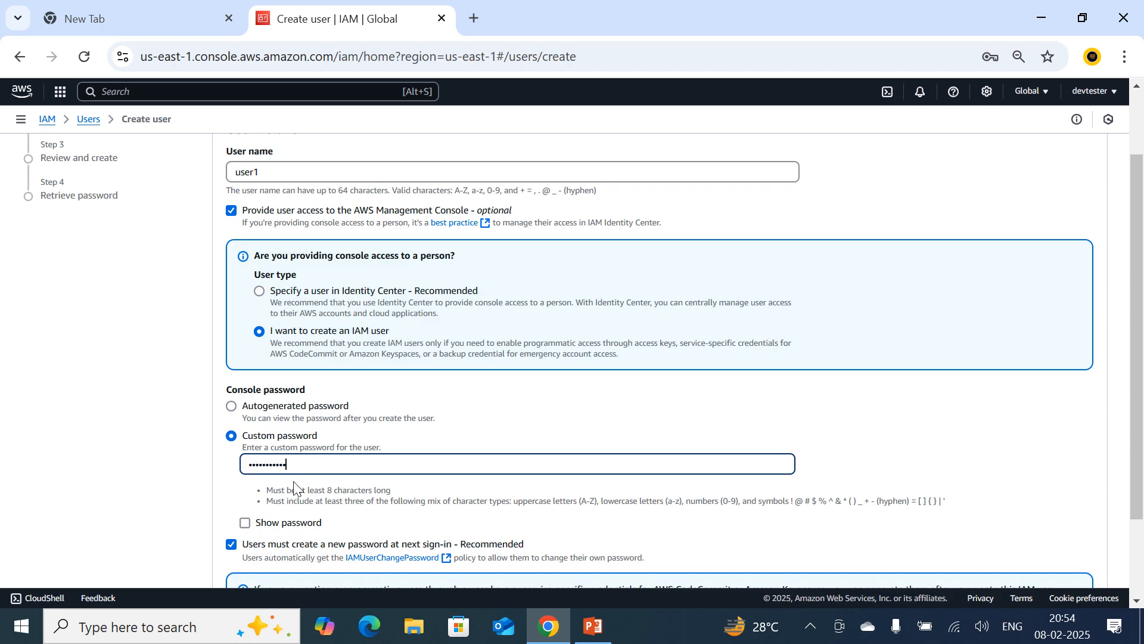
Turn off the new-password requirement at next sign-in and continue to the permissions settings, dismissing the browser's offer to save the password.
scroll(294, 487, down, 2)
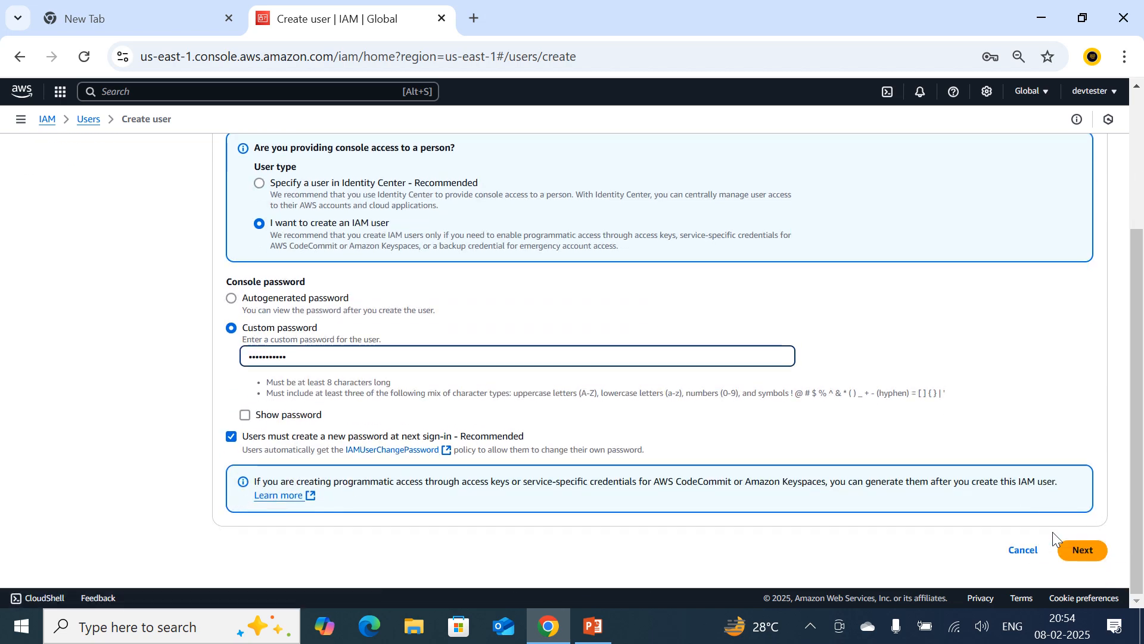
click(232, 437)
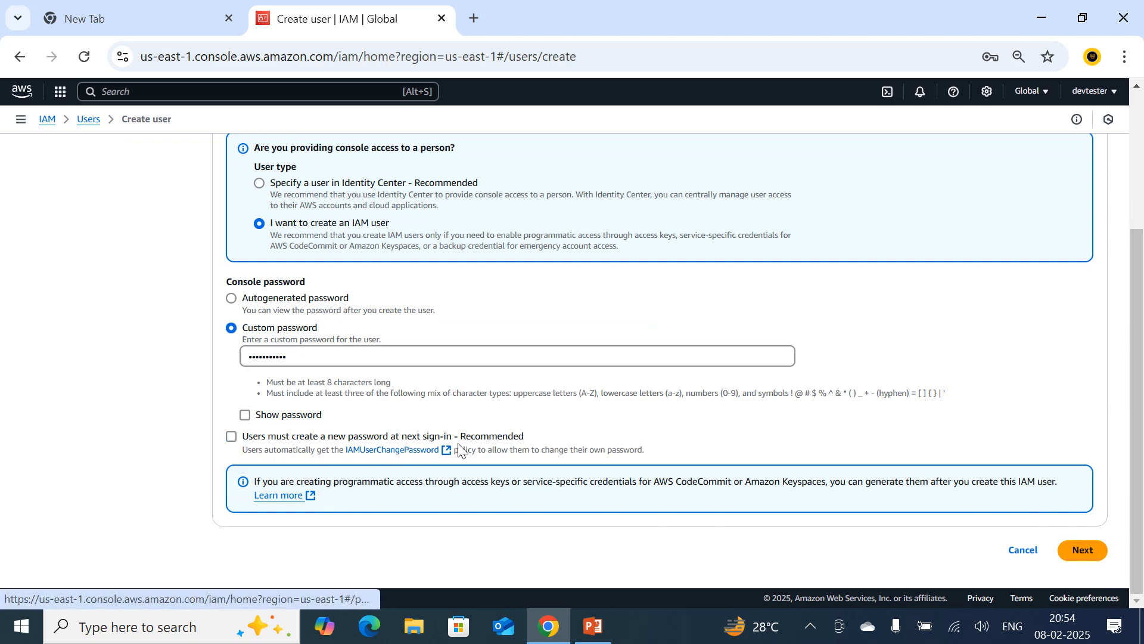
click(233, 438)
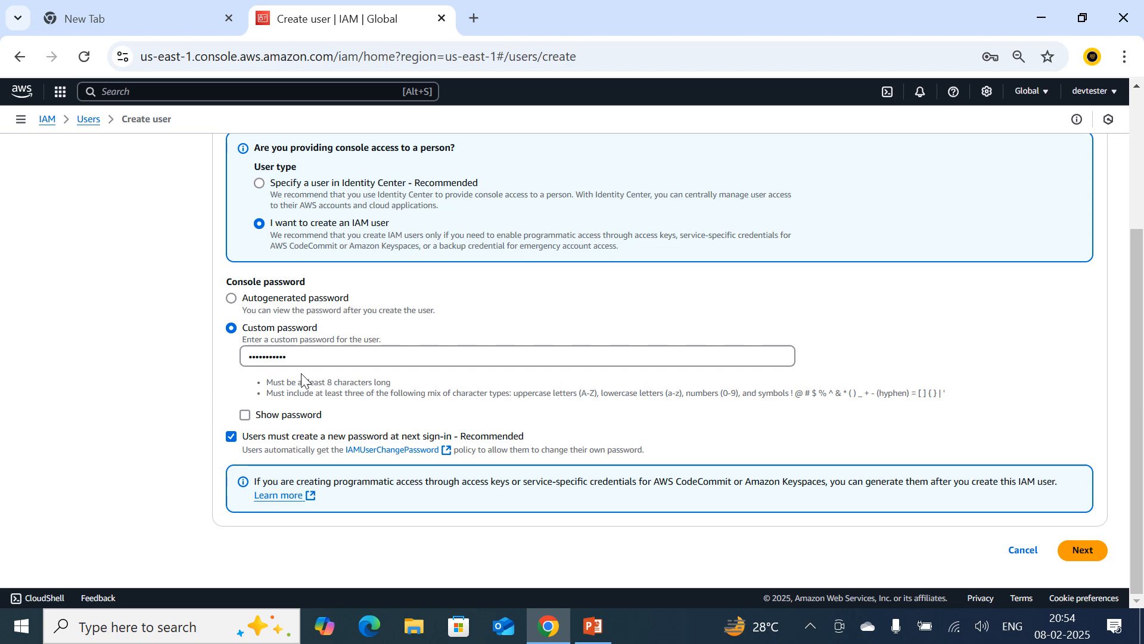
click(232, 437)
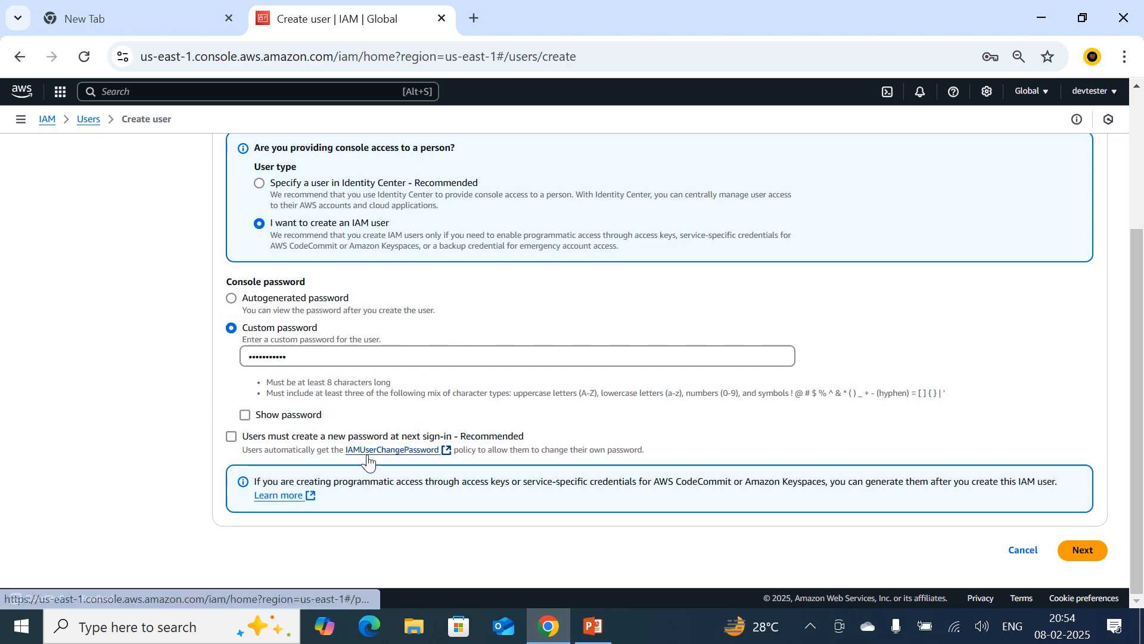
click(1077, 551)
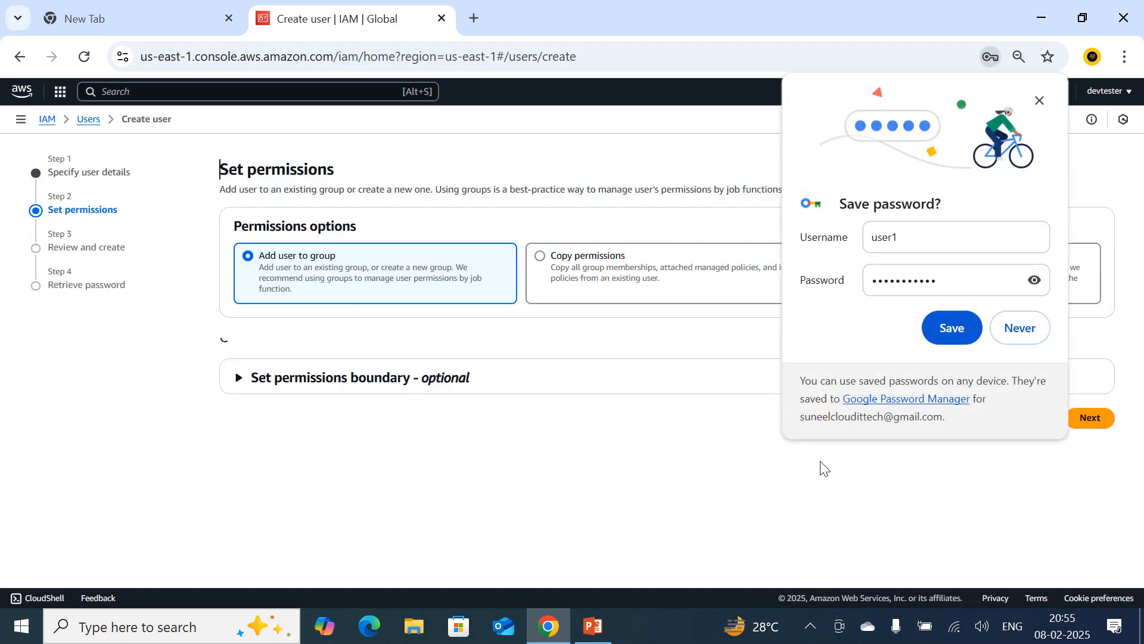
click(1040, 100)
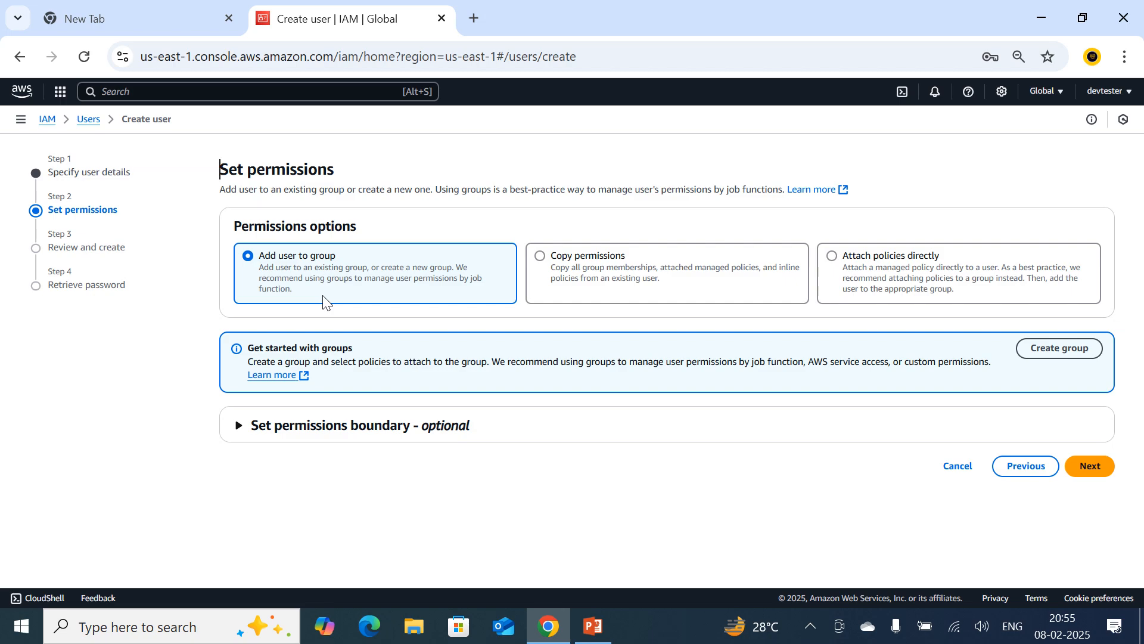
Set the permissions option to attach policies directly and look through the available permissions policies.
click(557, 266)
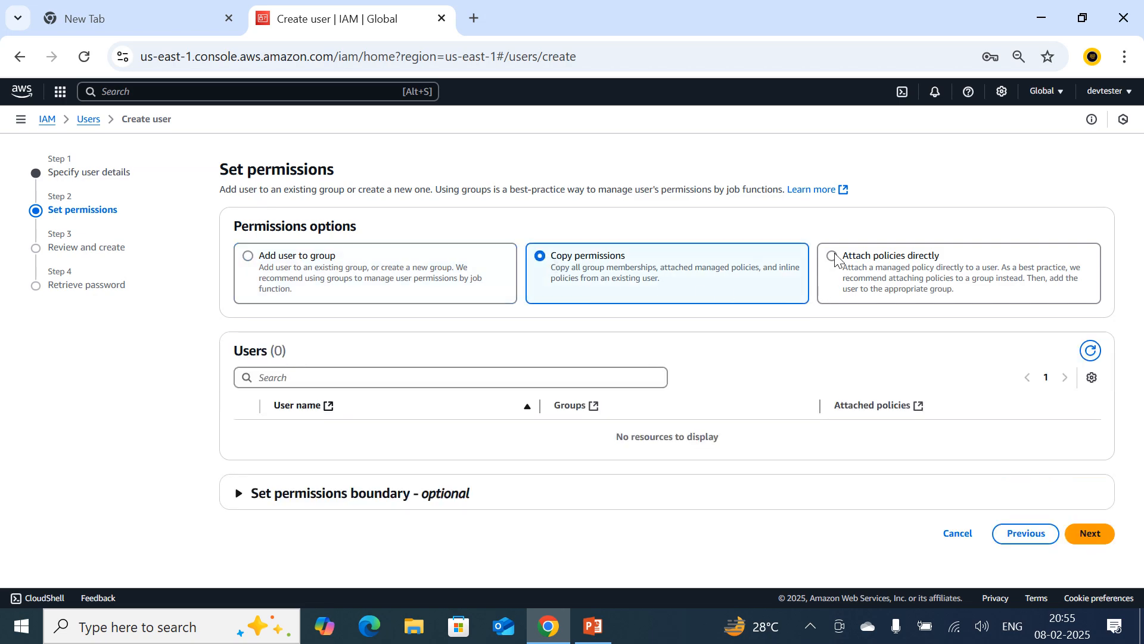
click(840, 272)
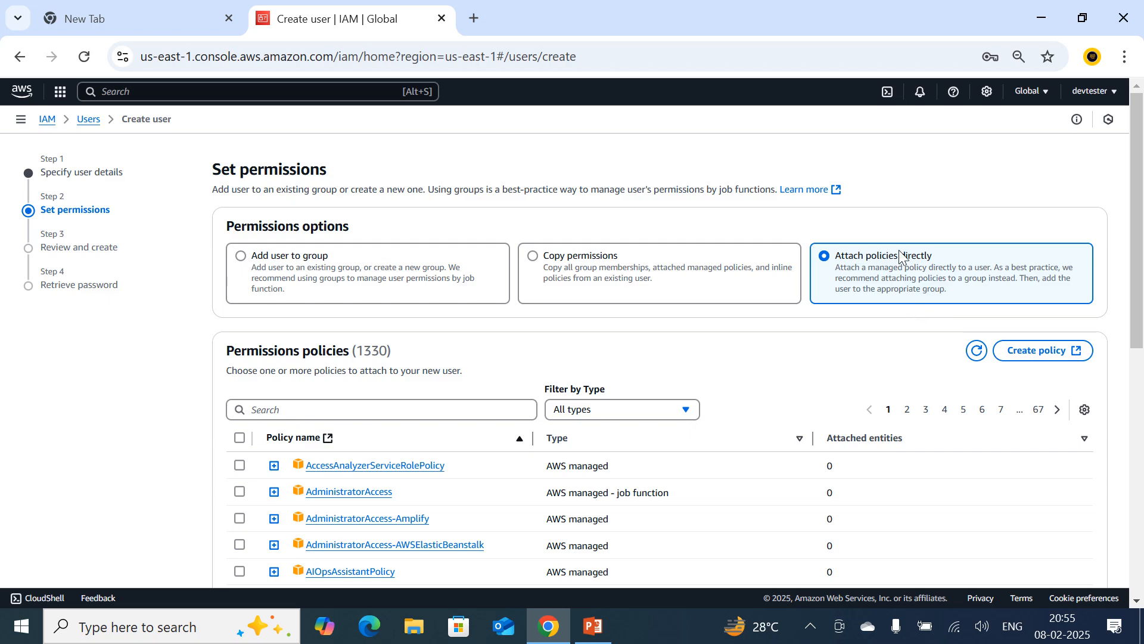
scroll(896, 284, down, 1)
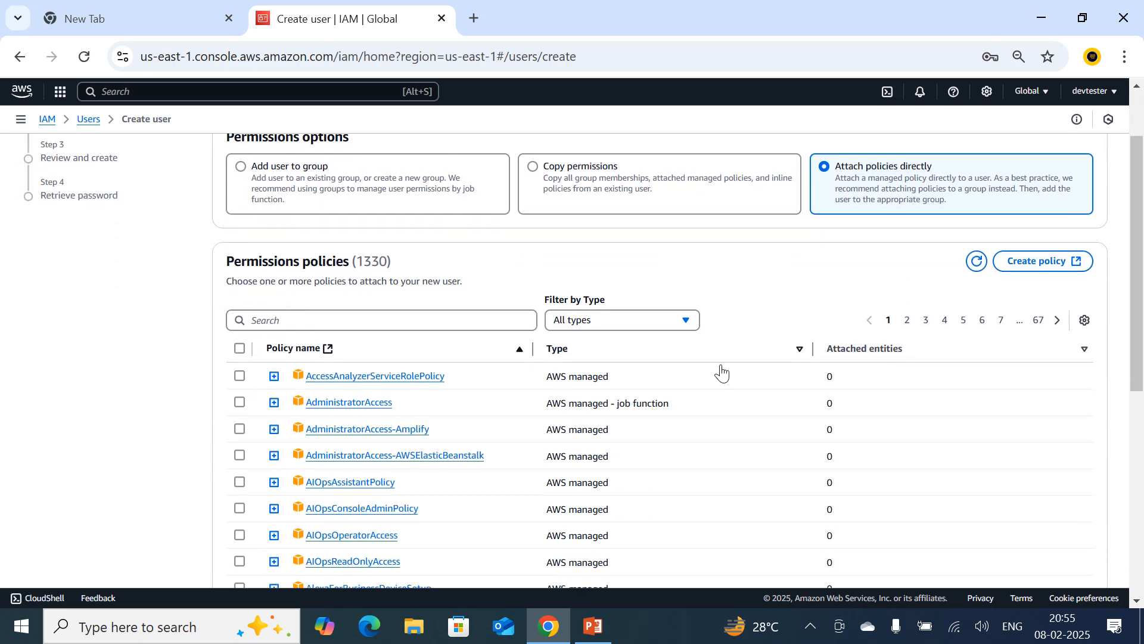
scroll(578, 384, down, 1)
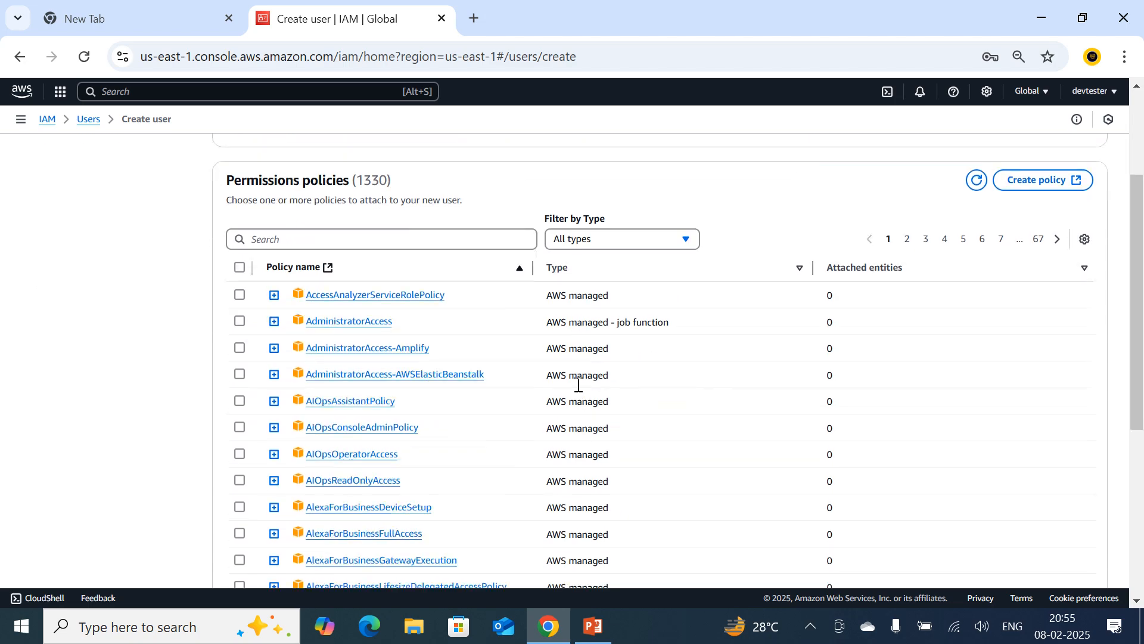
scroll(578, 384, up, 1)
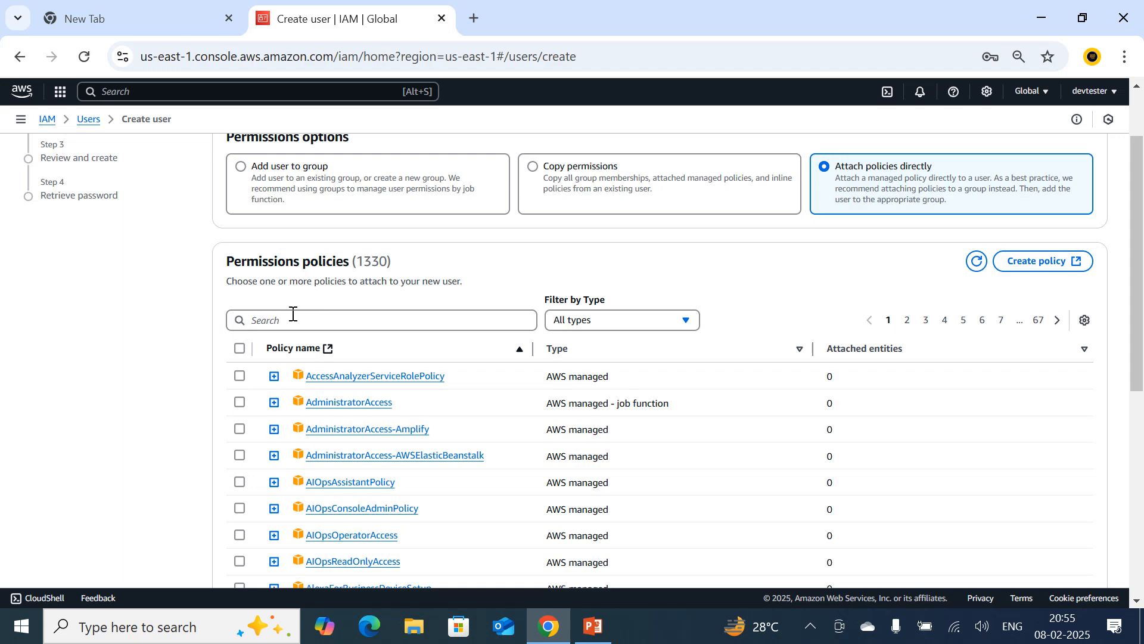
Search the permissions policies for s3 and select the AmazonS3FullAccess policy.
click(299, 323)
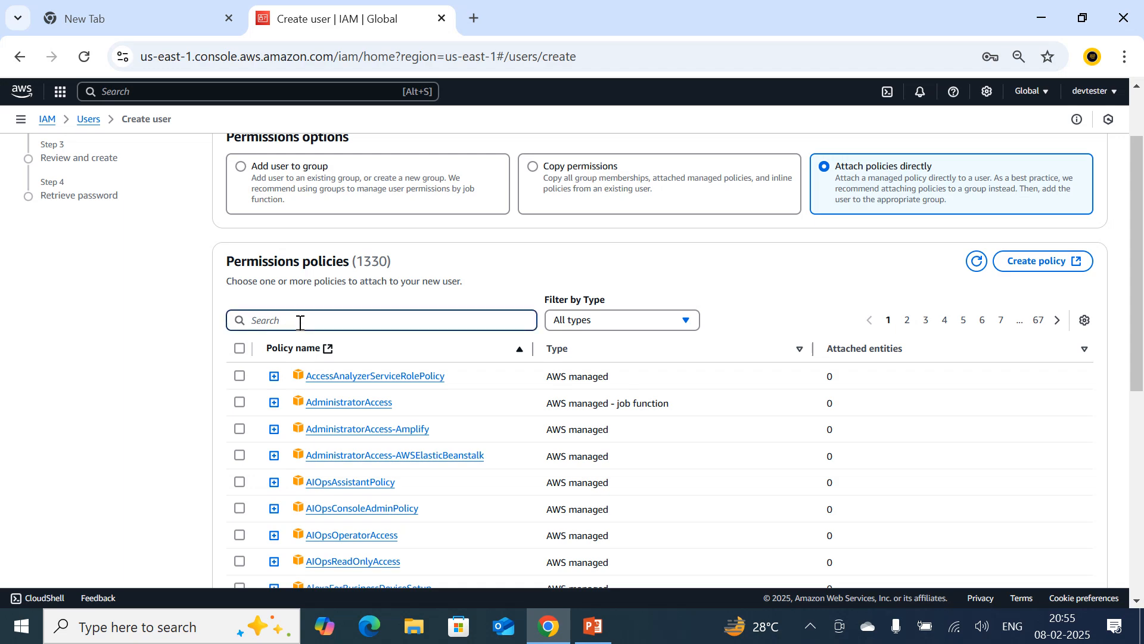
text(s3)
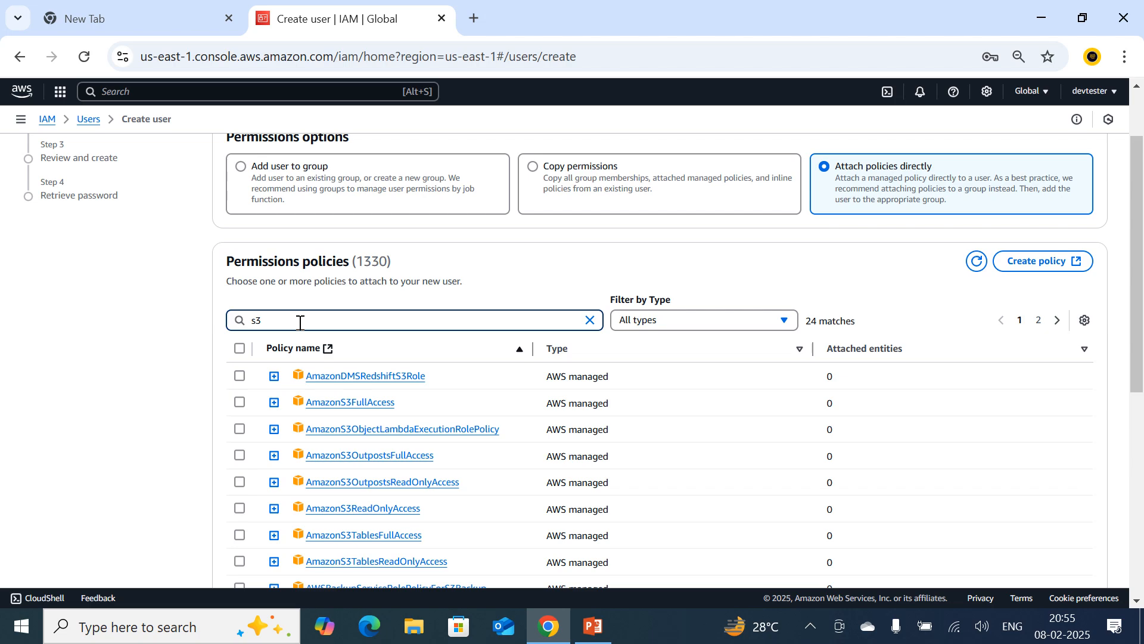
scroll(300, 323, up, 2)
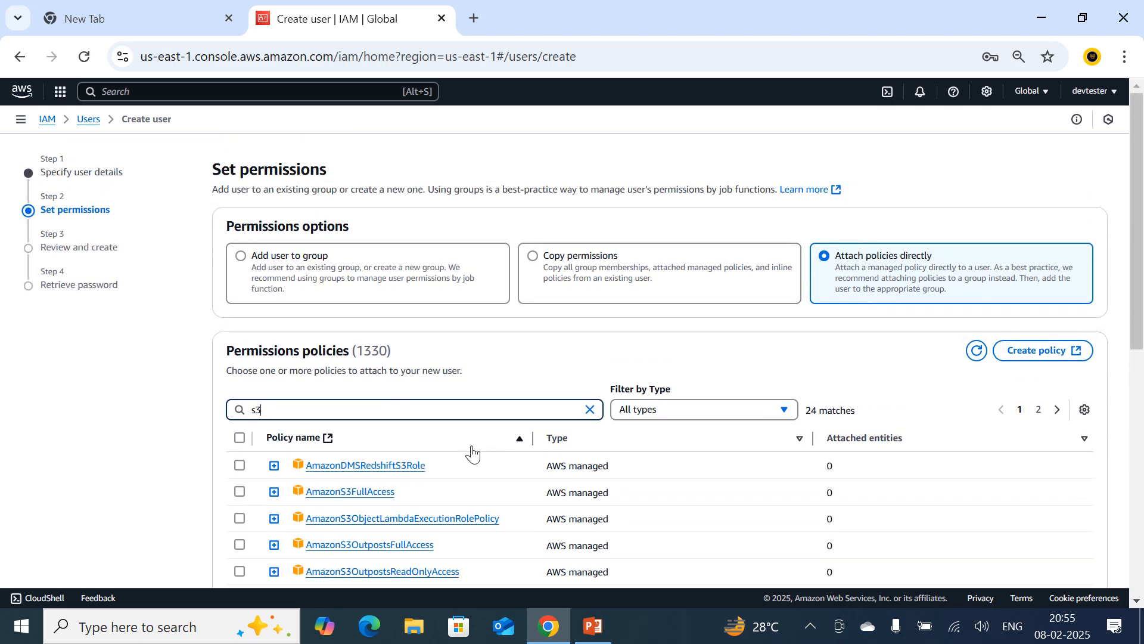
click(239, 492)
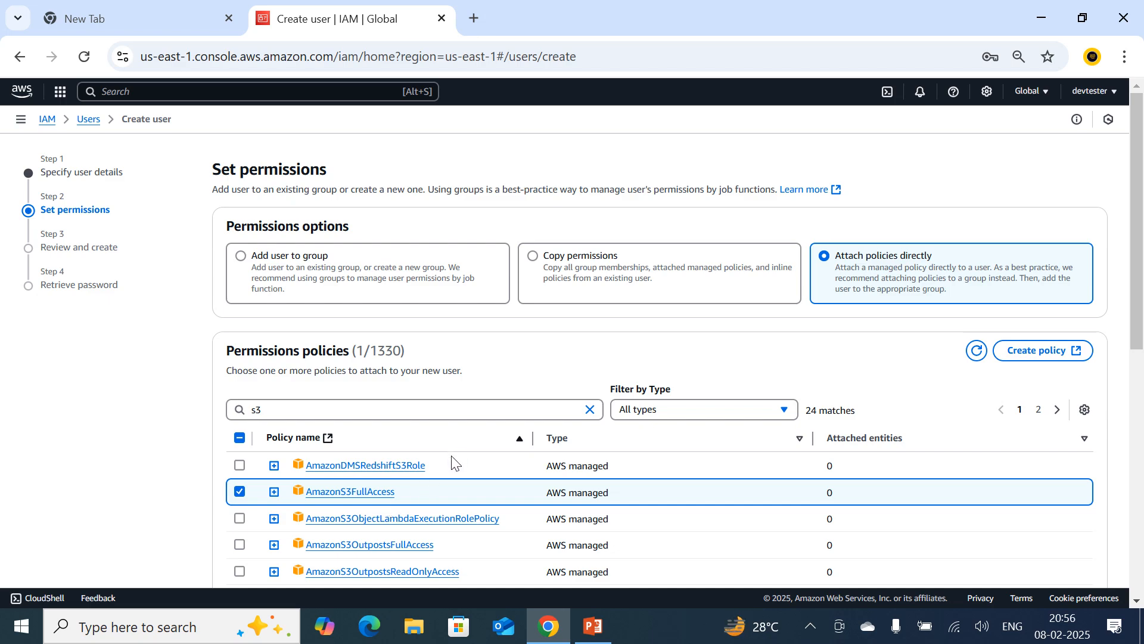
scroll(454, 463, down, 1)
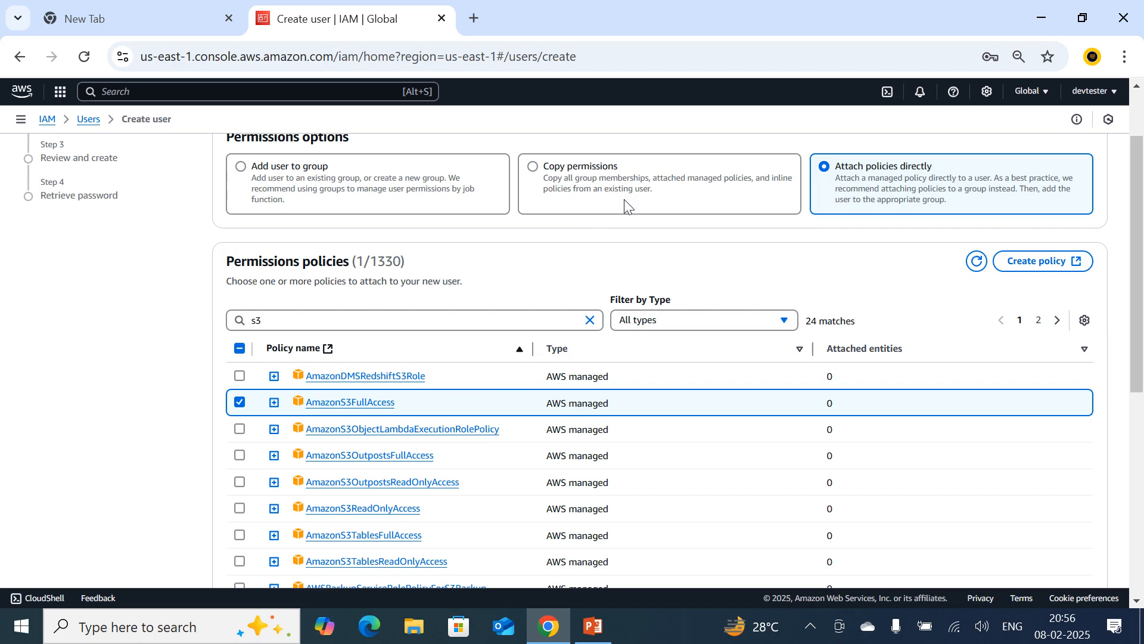
scroll(626, 211, down, 1)
scroll(628, 211, up, 3)
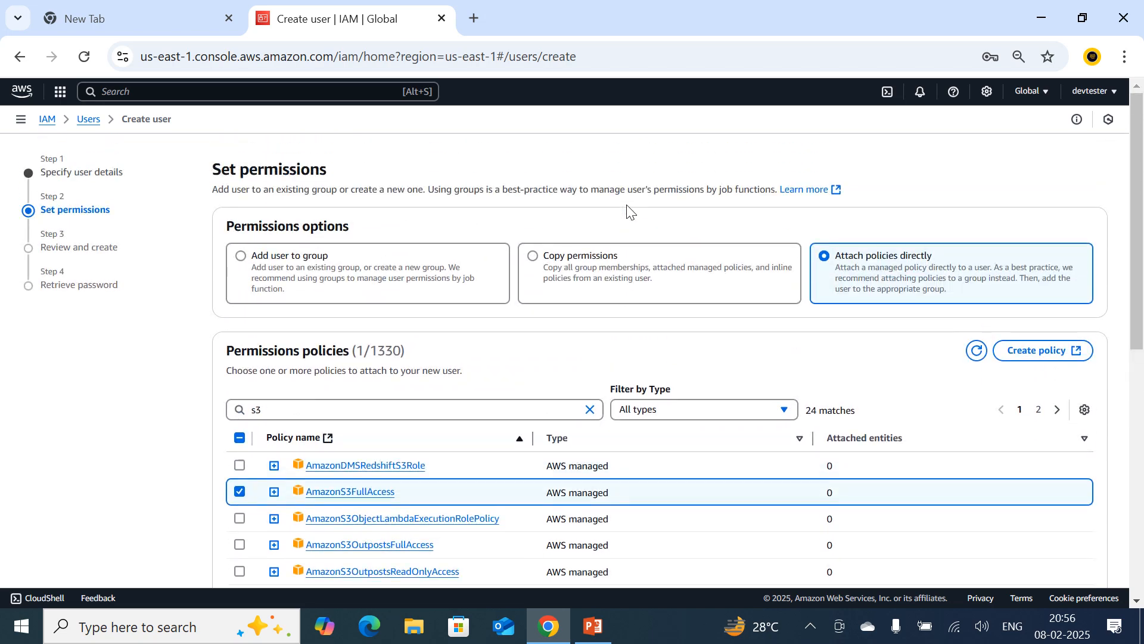
Continue to the review of user1's details and permissions, and create the user.
scroll(710, 326, down, 7)
click(1083, 551)
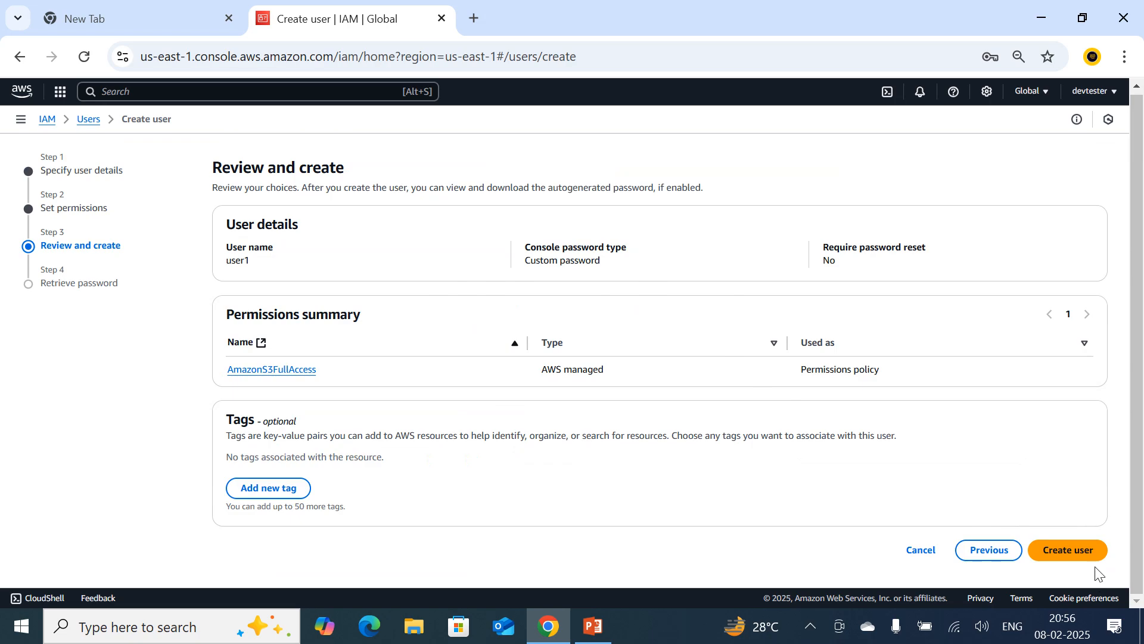
click(1076, 557)
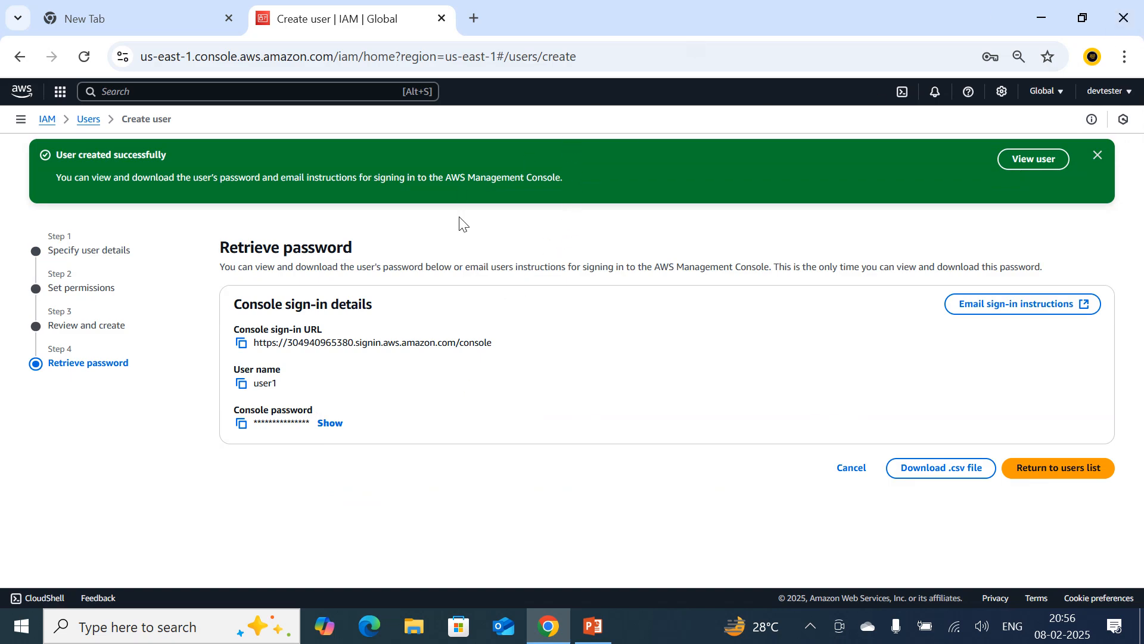
Open a new Incognito browser window with a second blank tab.
click(1124, 57)
click(925, 195)
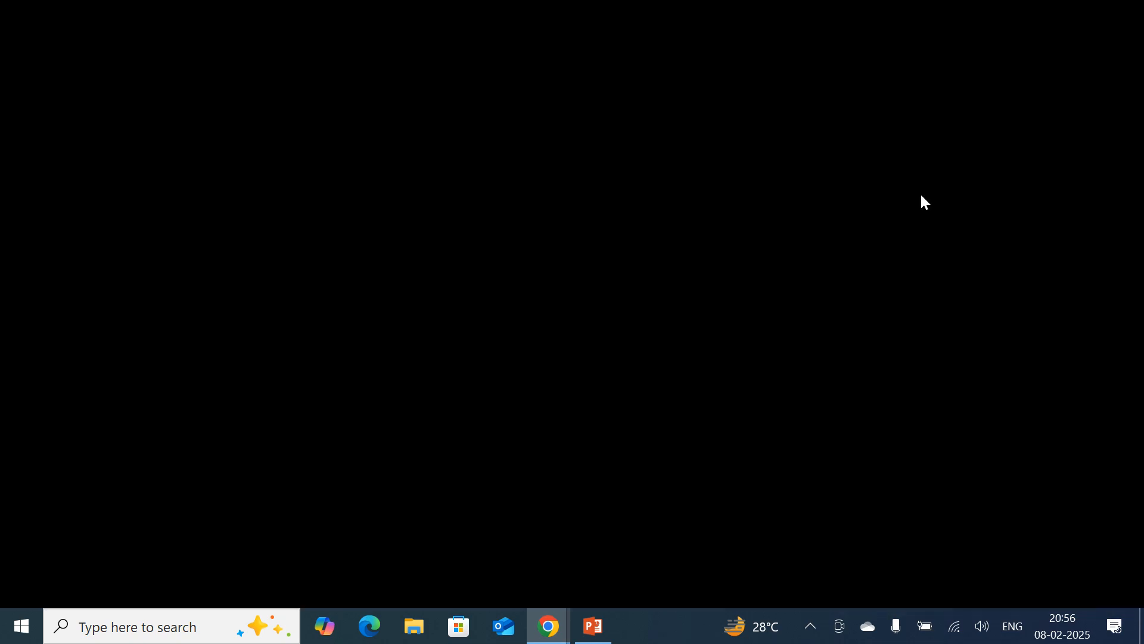
click(262, 15)
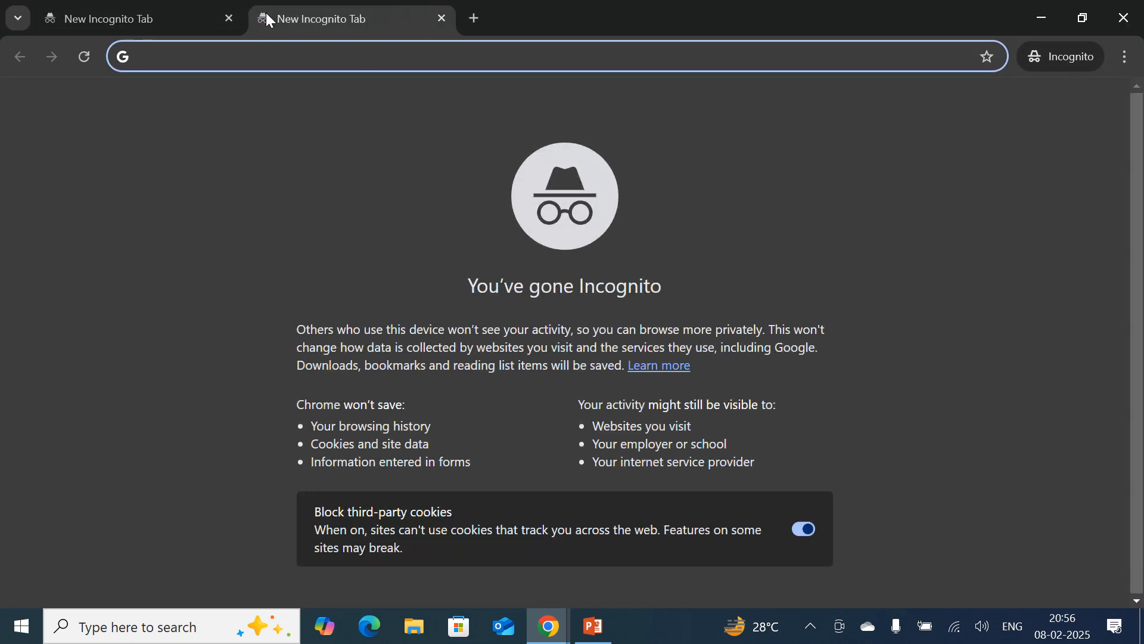
Search the web for aws, open the Amazon Web Services site and go to its IAM user sign-in form.
text(aws)
key(Return)
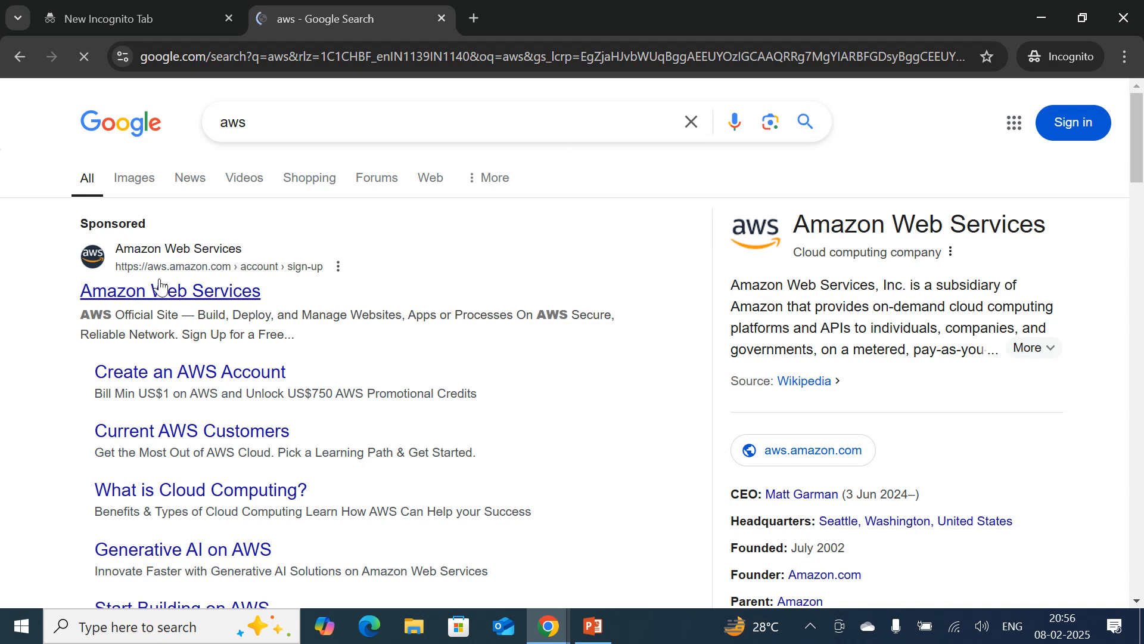
click(158, 300)
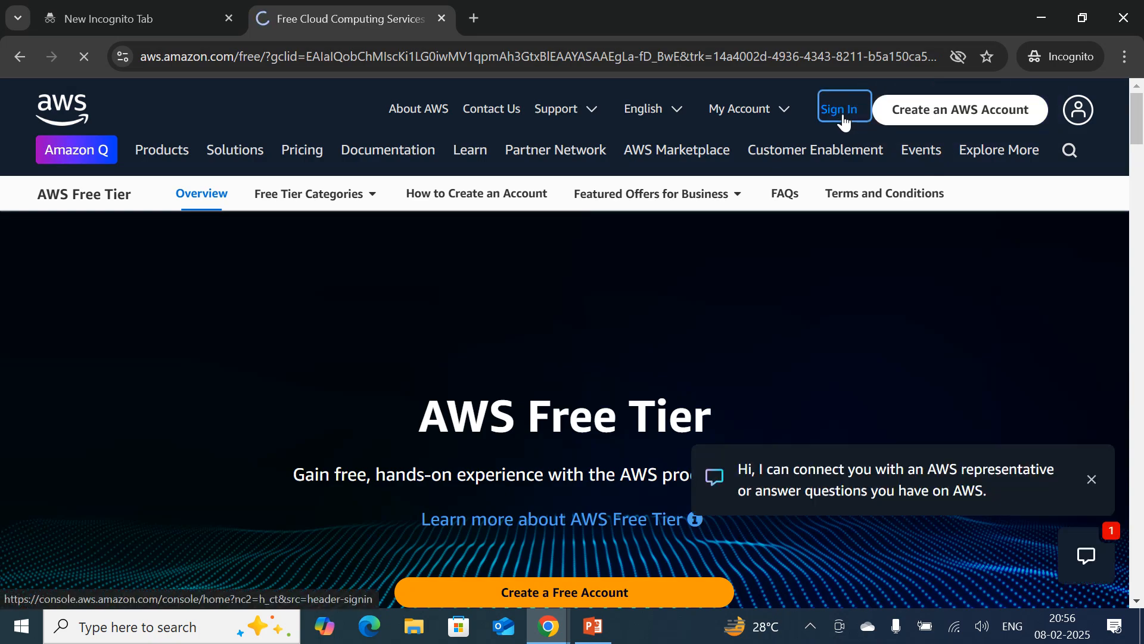
click(842, 113)
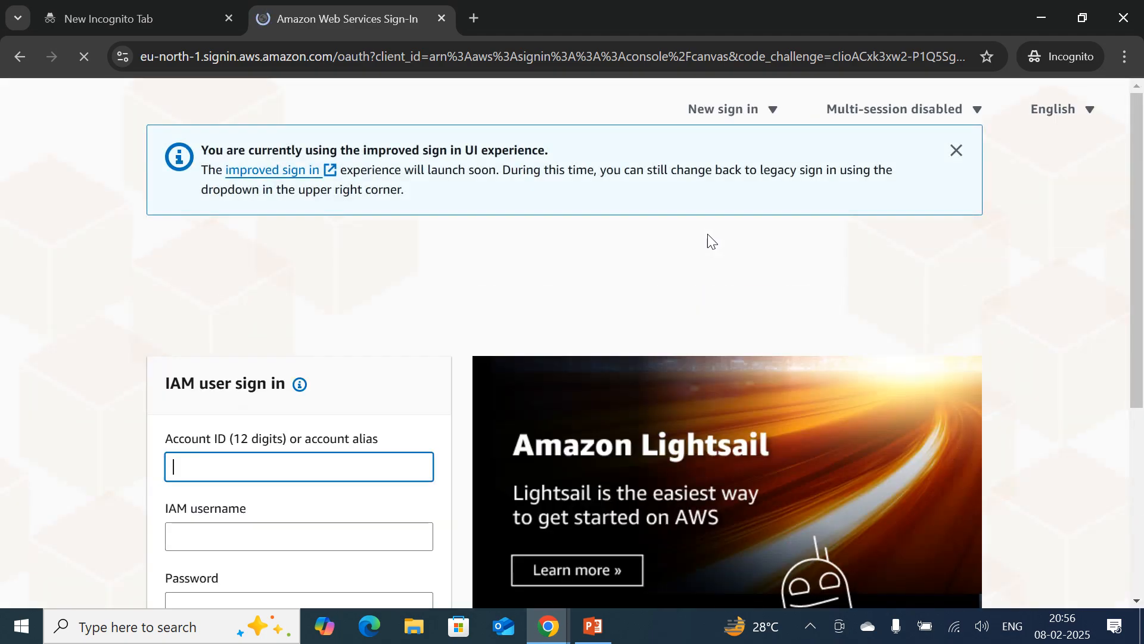
scroll(268, 456, down, 1)
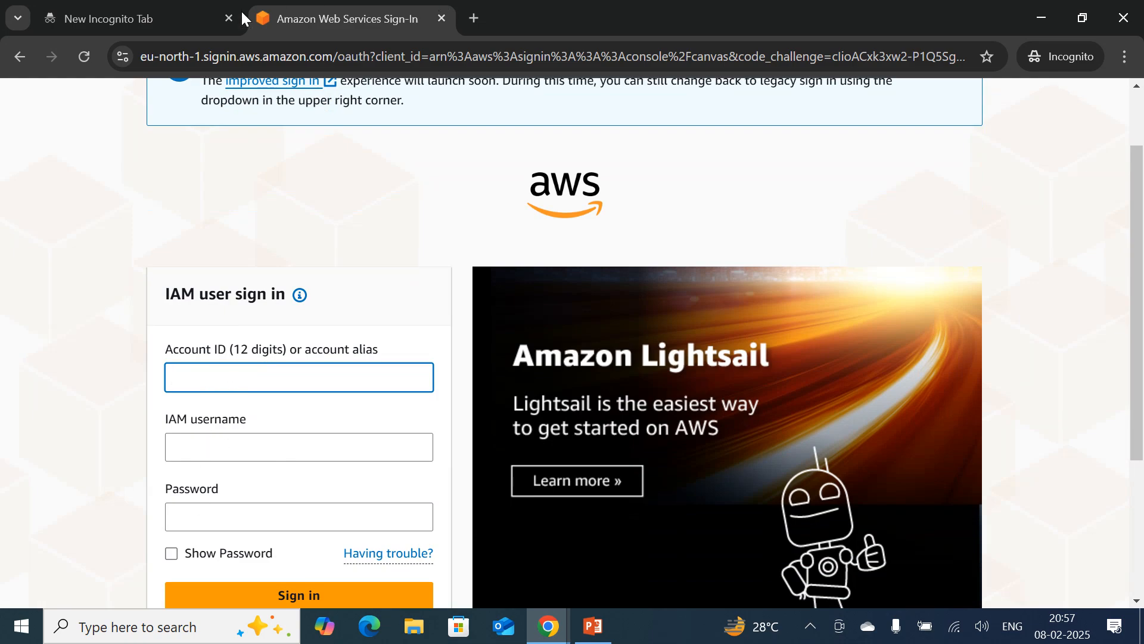
Switch to the regular browser window with the IAM console and copy the account ID.
click(554, 635)
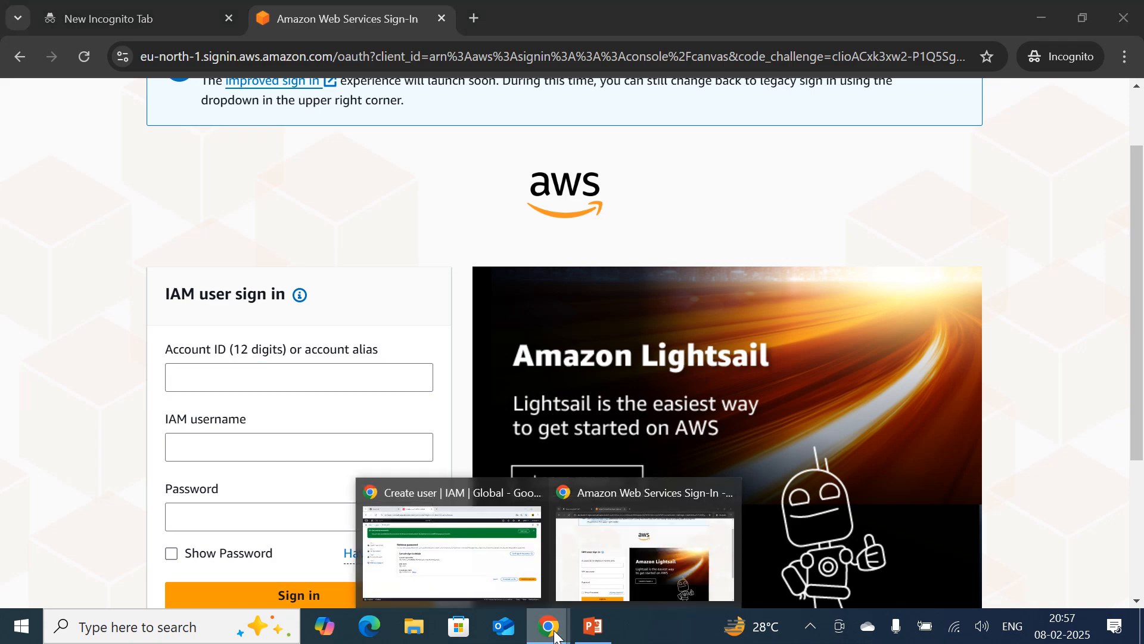
click(437, 587)
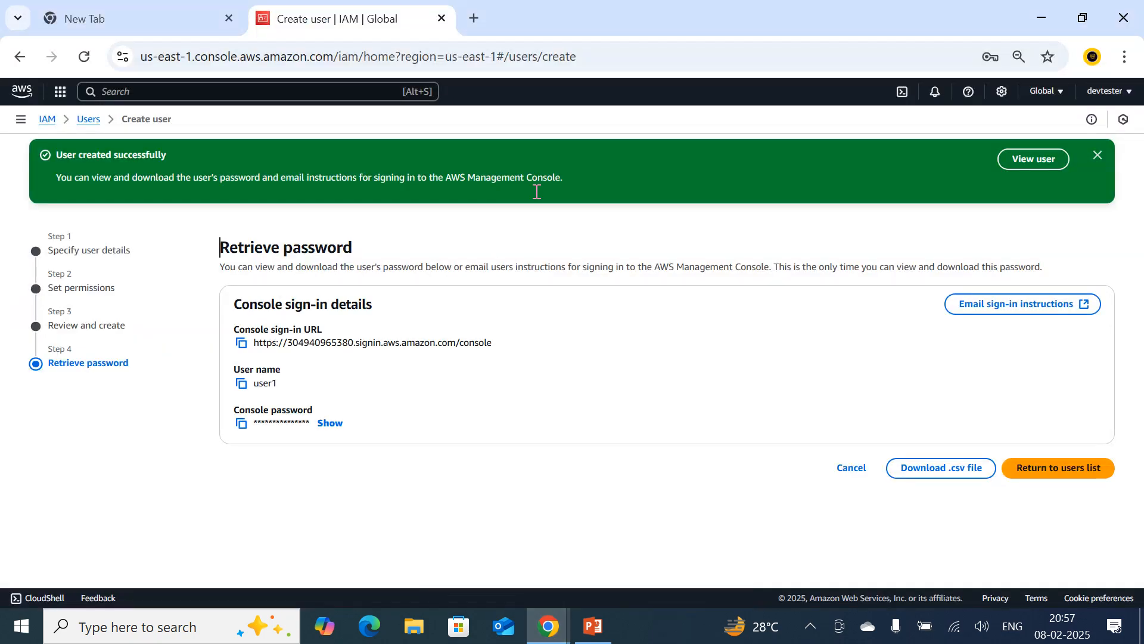
click(1067, 97)
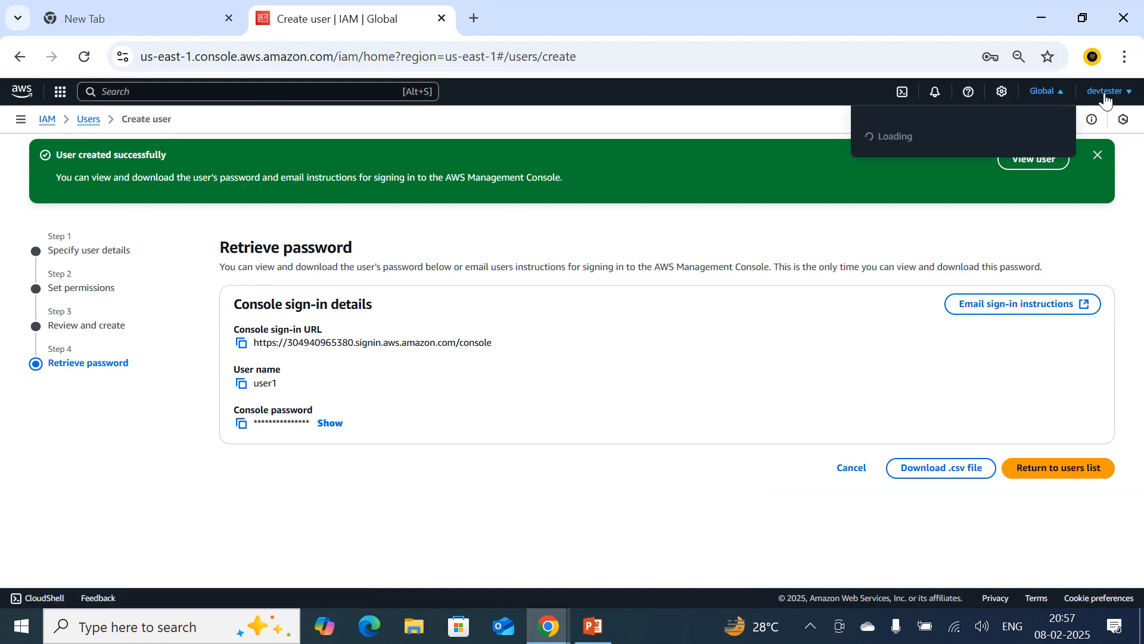
click(1105, 99)
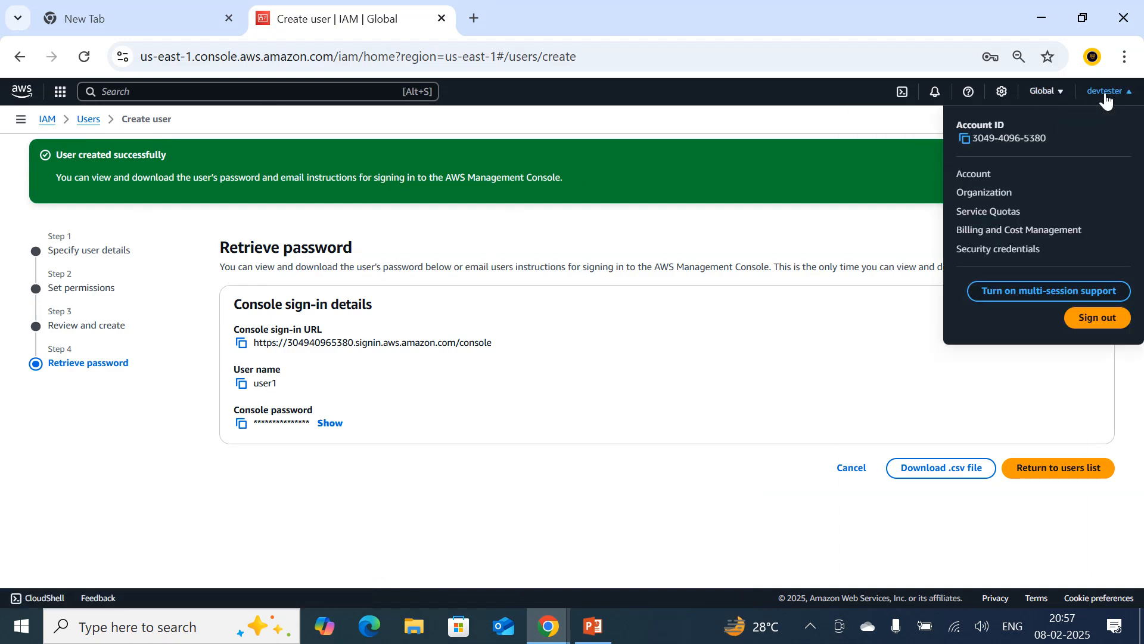
click(964, 140)
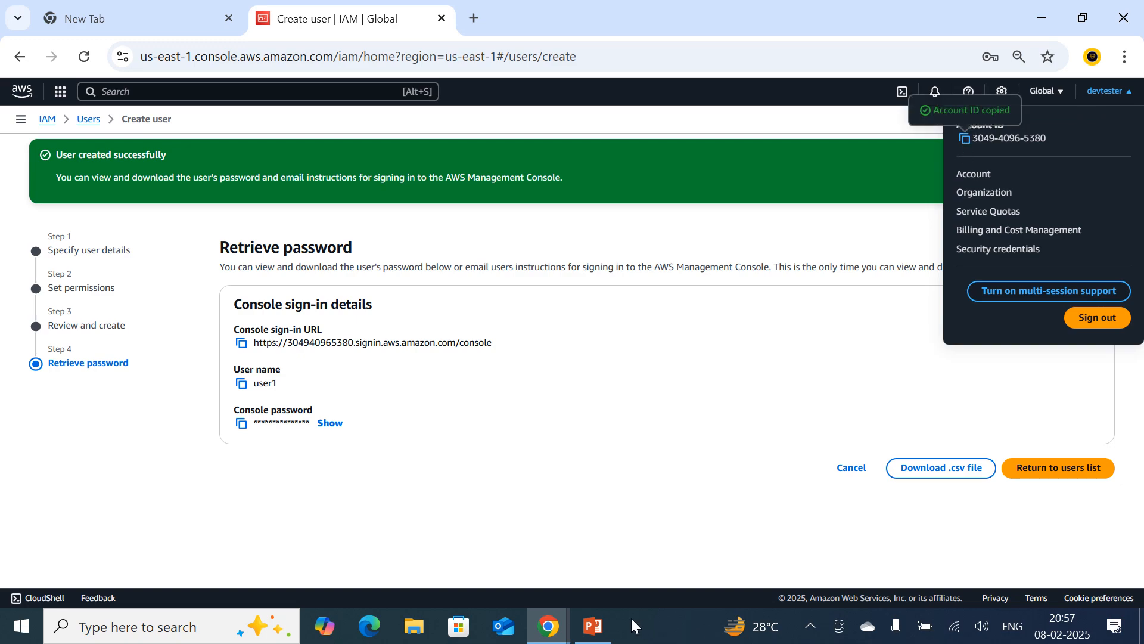
In the Incognito window, paste the account ID, enter user1 as the IAM username and the account password, and sign in.
mouse_move(549, 625)
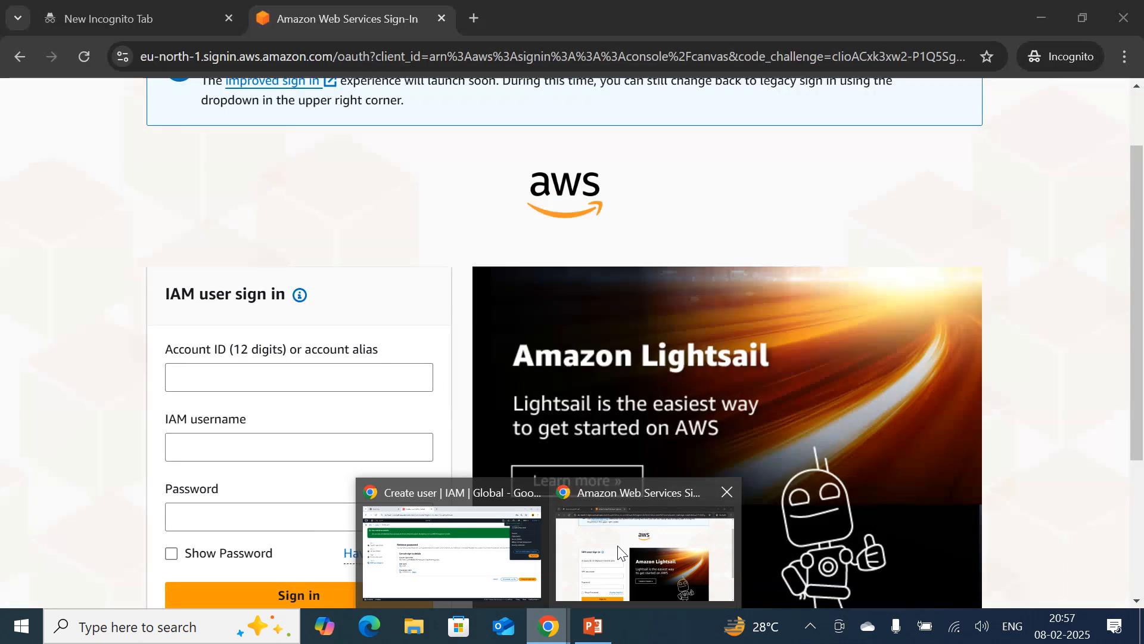
click(620, 553)
click(301, 367)
key(ctrl+v)
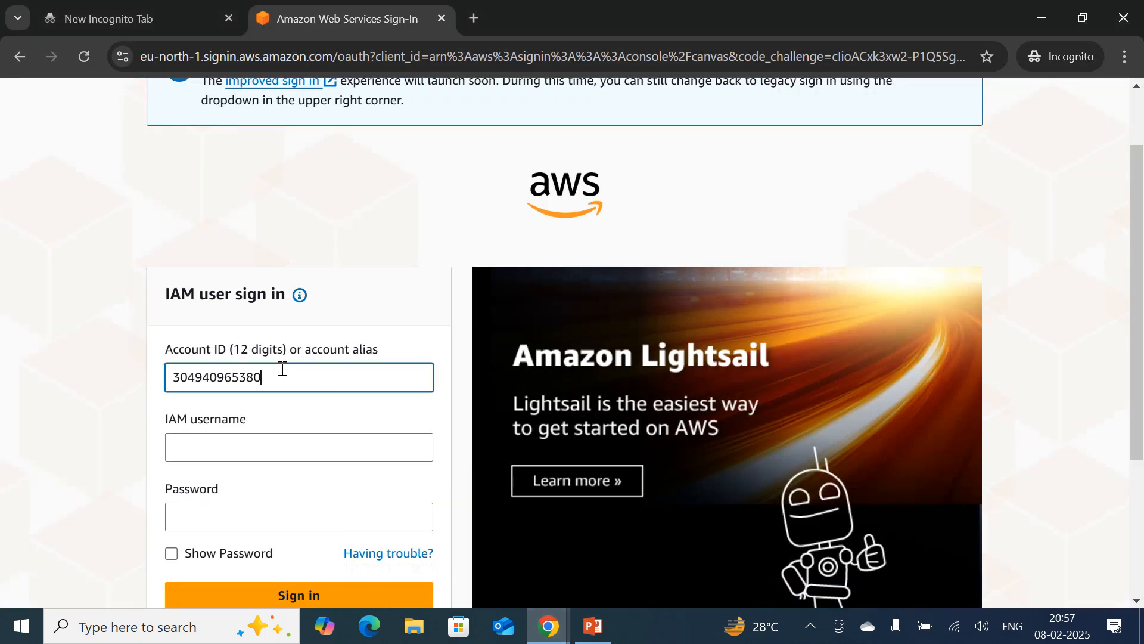
click(242, 451)
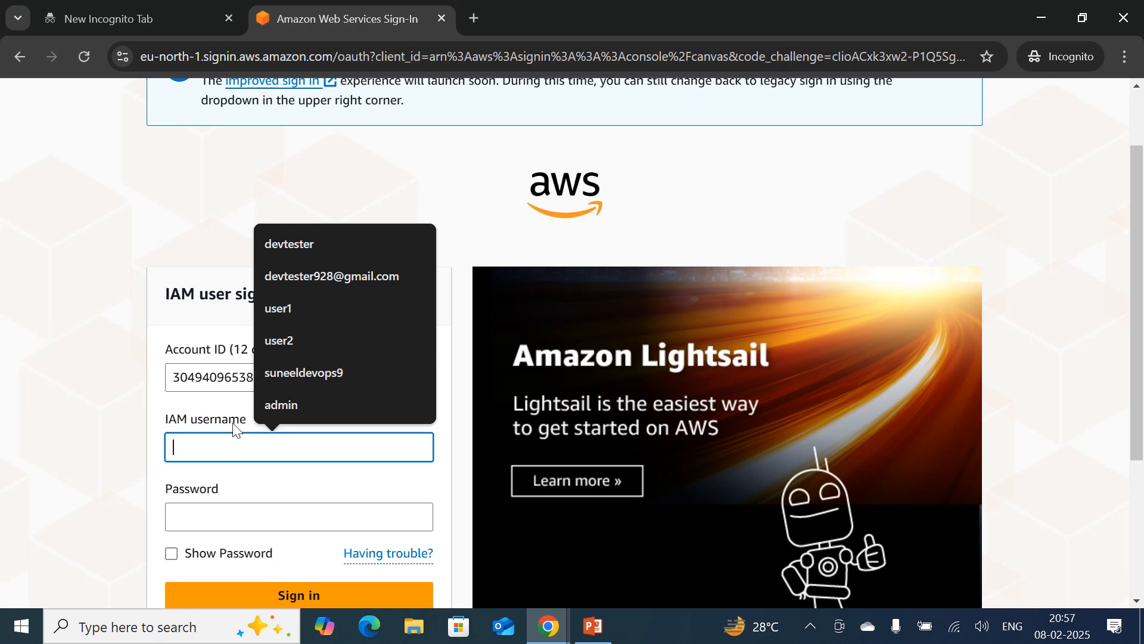
text(user1)
click(190, 521)
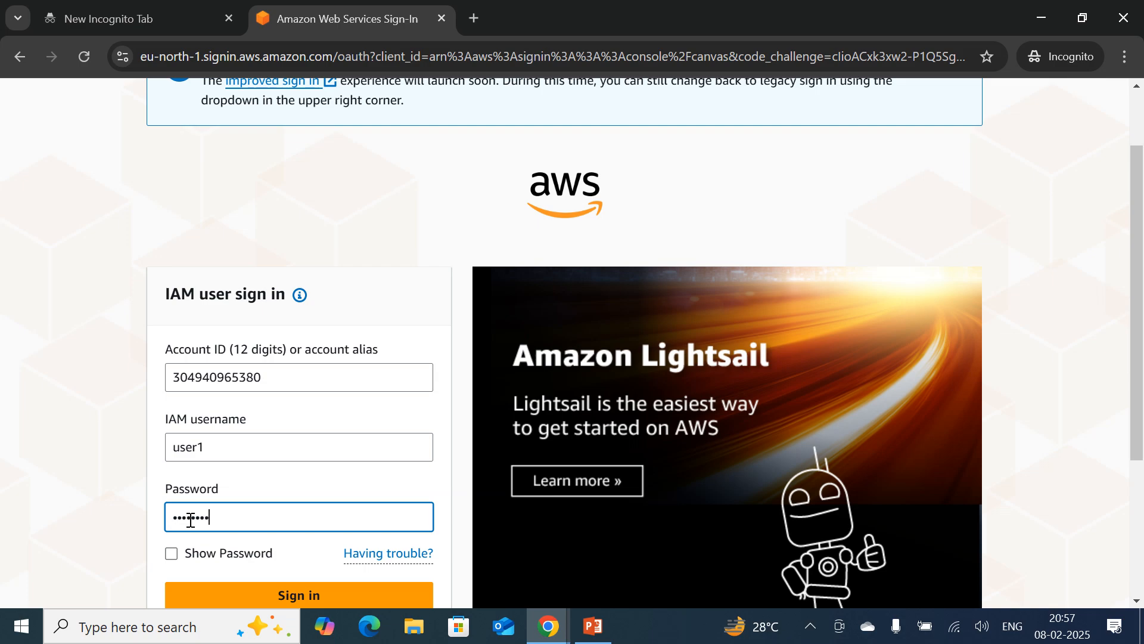
scroll(208, 513, down, 3)
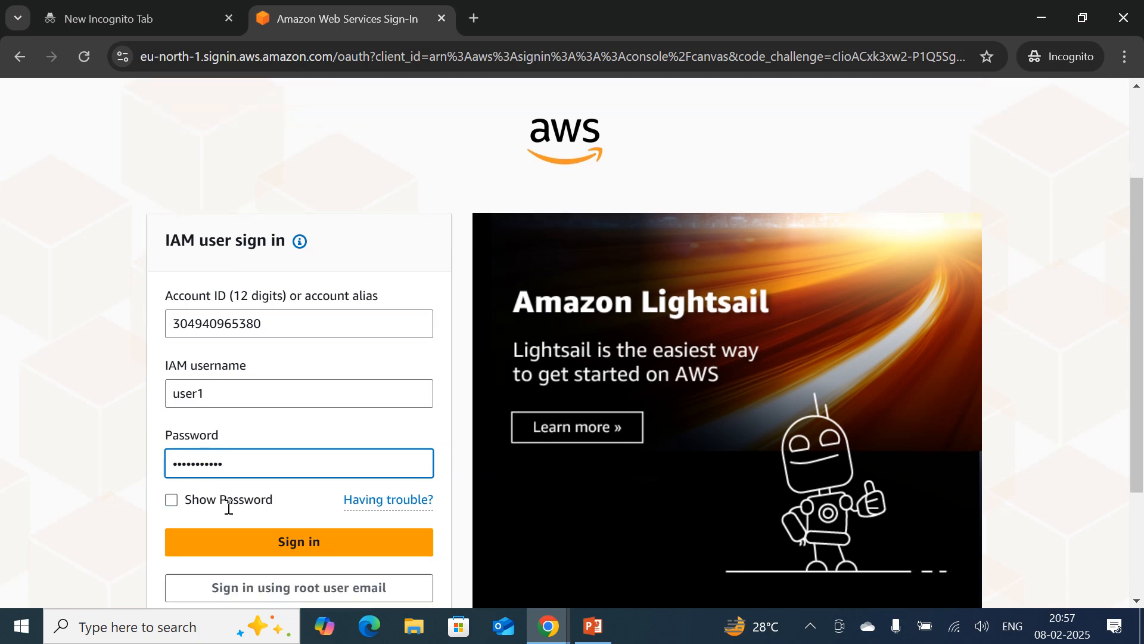
click(259, 428)
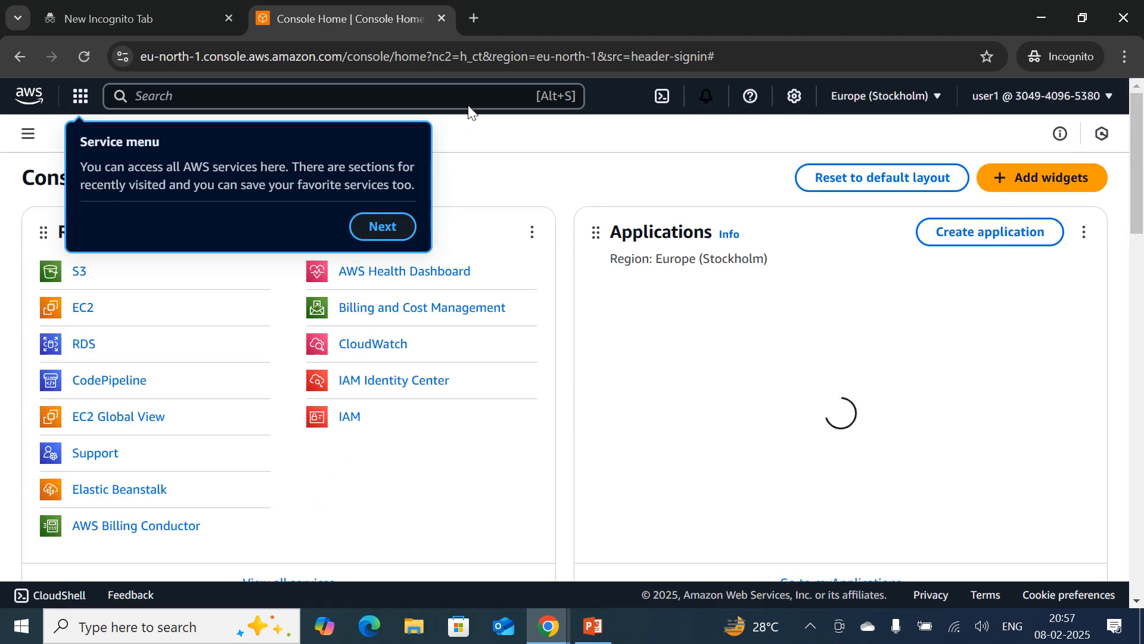
Dismiss the introductory tips about the service menu, resource search and Unified Settings on Console Home.
click(384, 228)
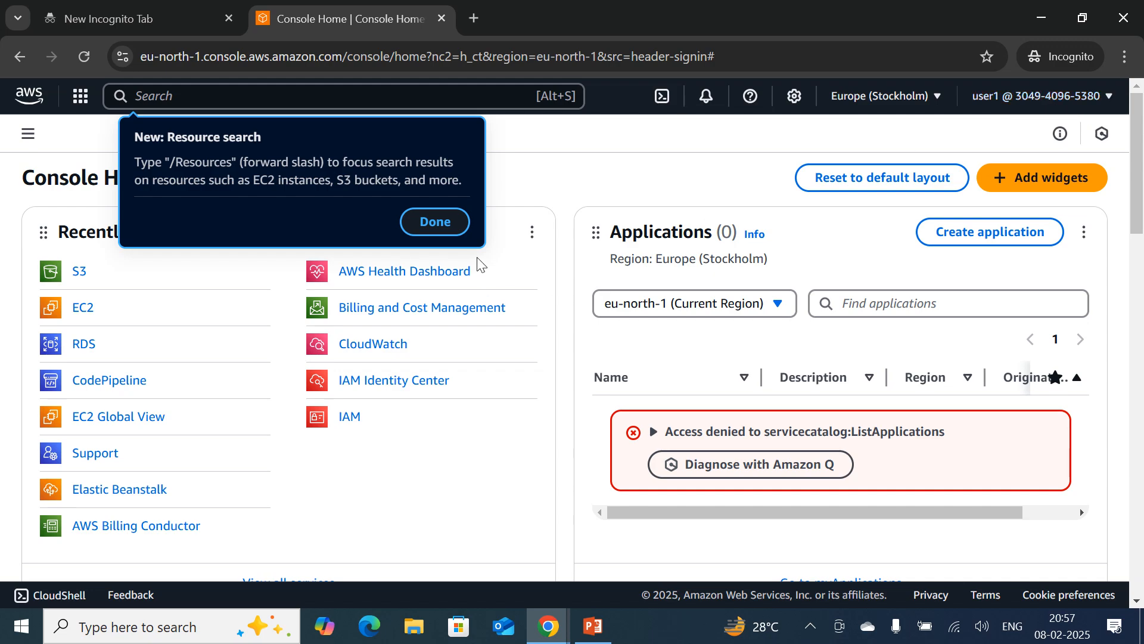
click(456, 224)
click(999, 253)
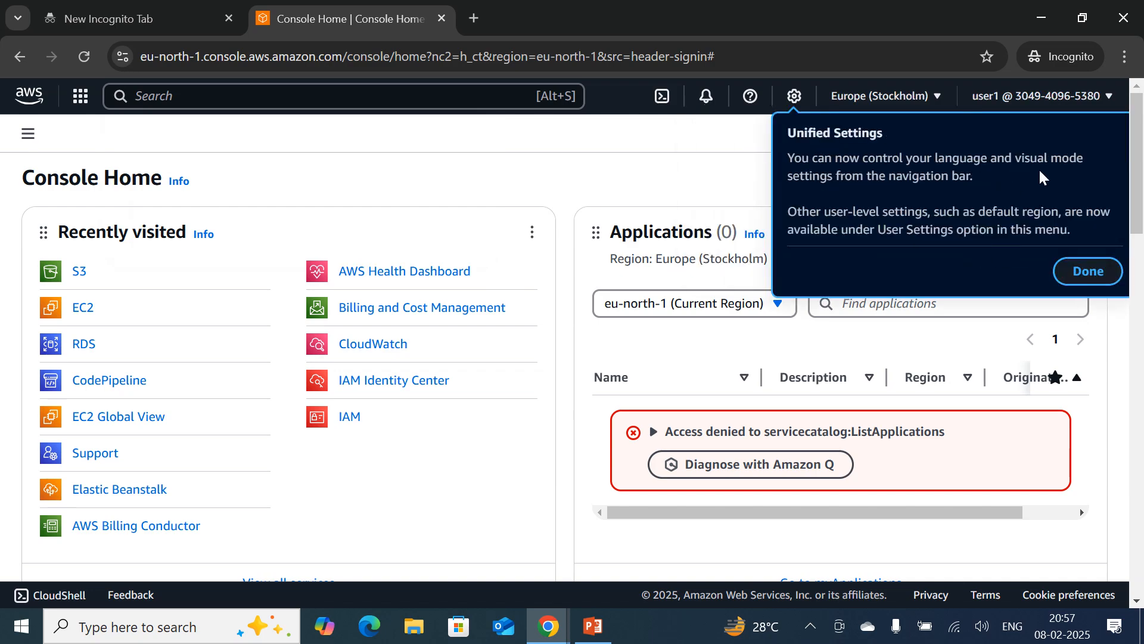
click(1088, 269)
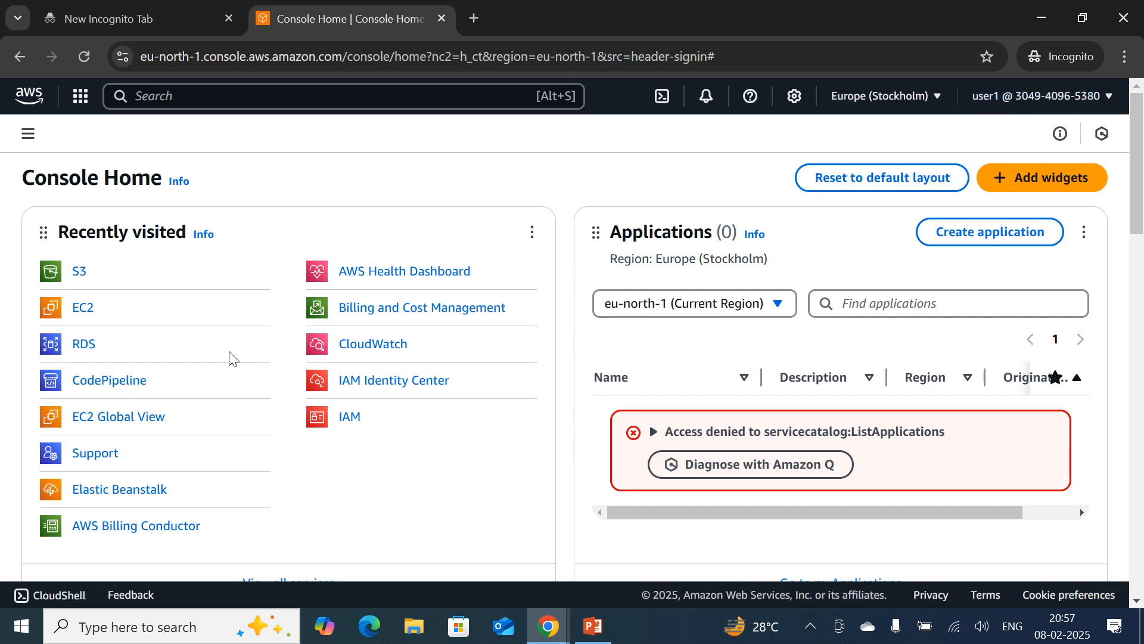
click(77, 283)
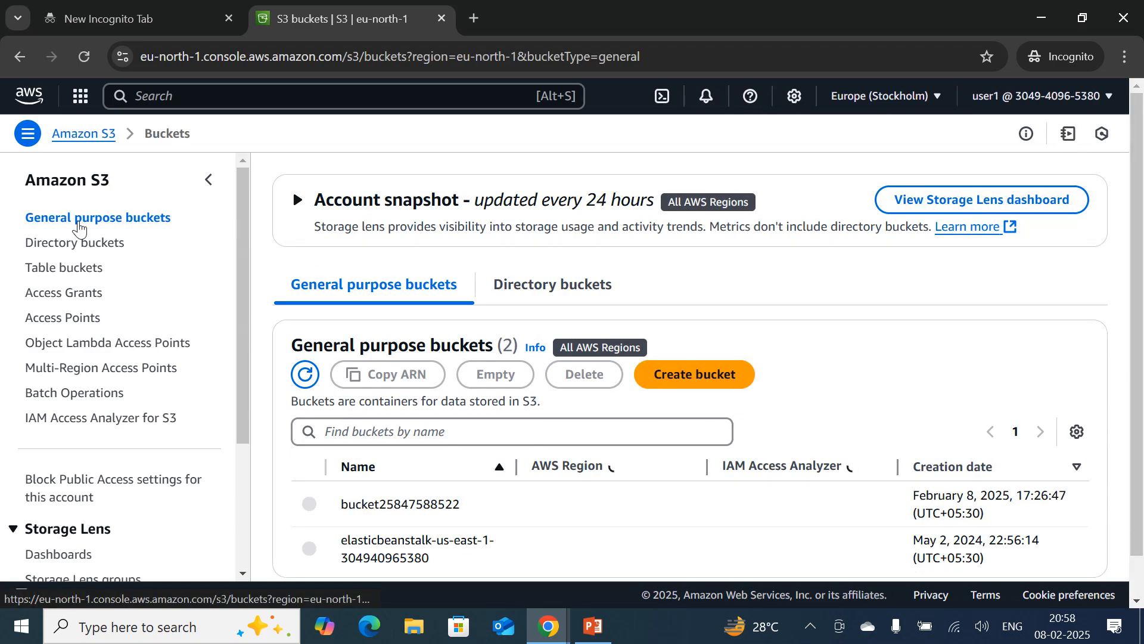
scroll(700, 313, down, 1)
click(710, 342)
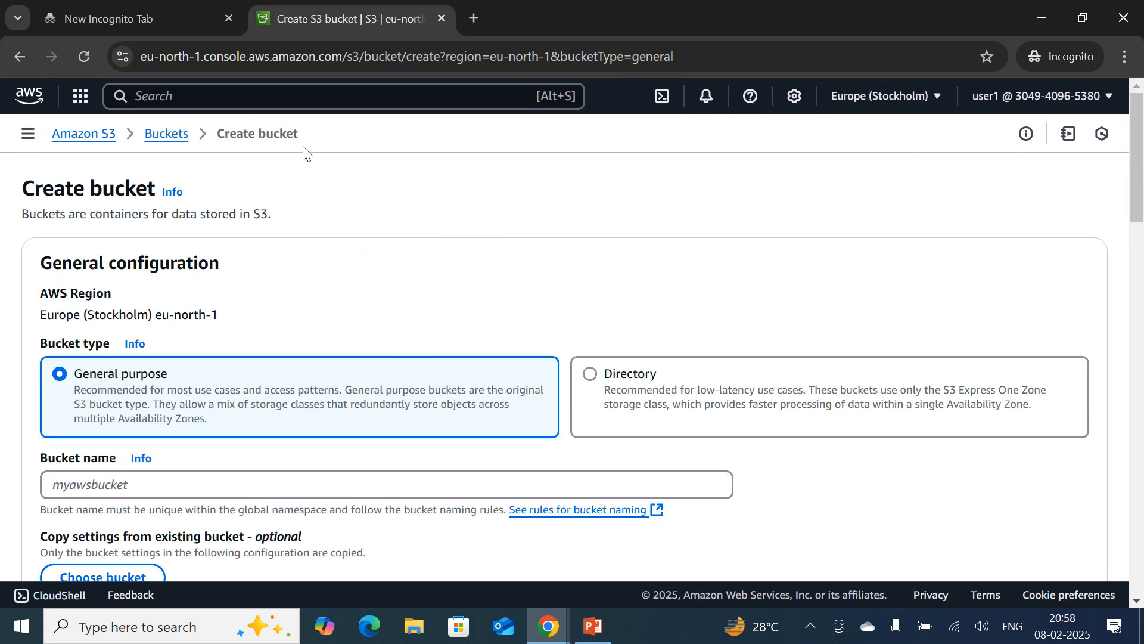
scroll(474, 346, down, 2)
click(115, 399)
text(bucke)
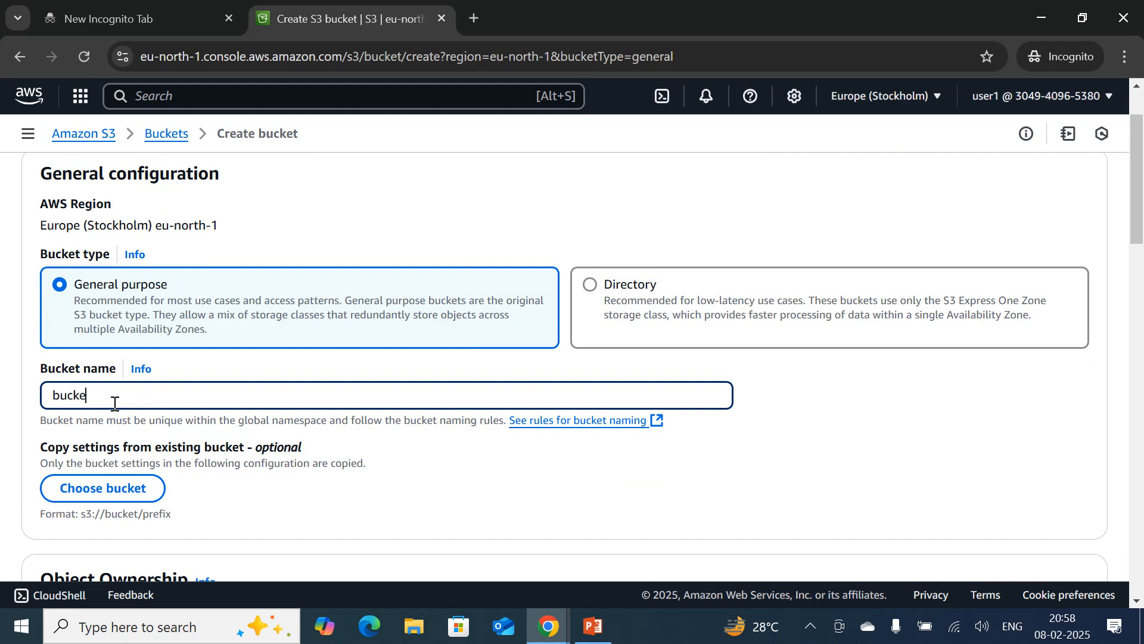
text(t565764537245372949)
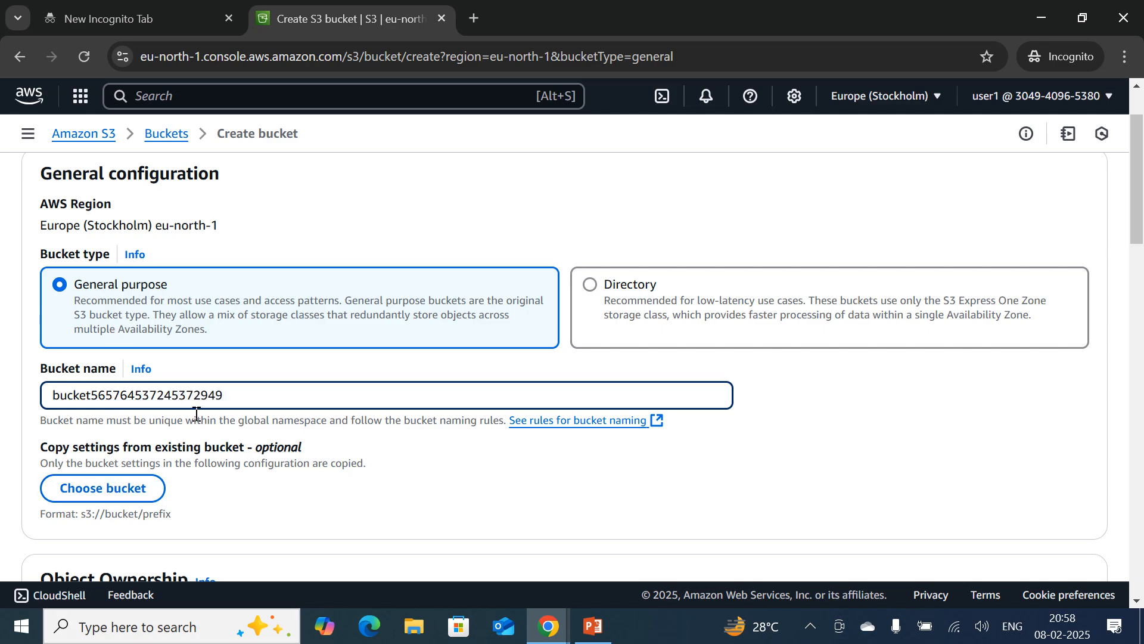
Turn off Block all public access for the bucket and acknowledge that its objects might become public.
scroll(214, 420, down, 5)
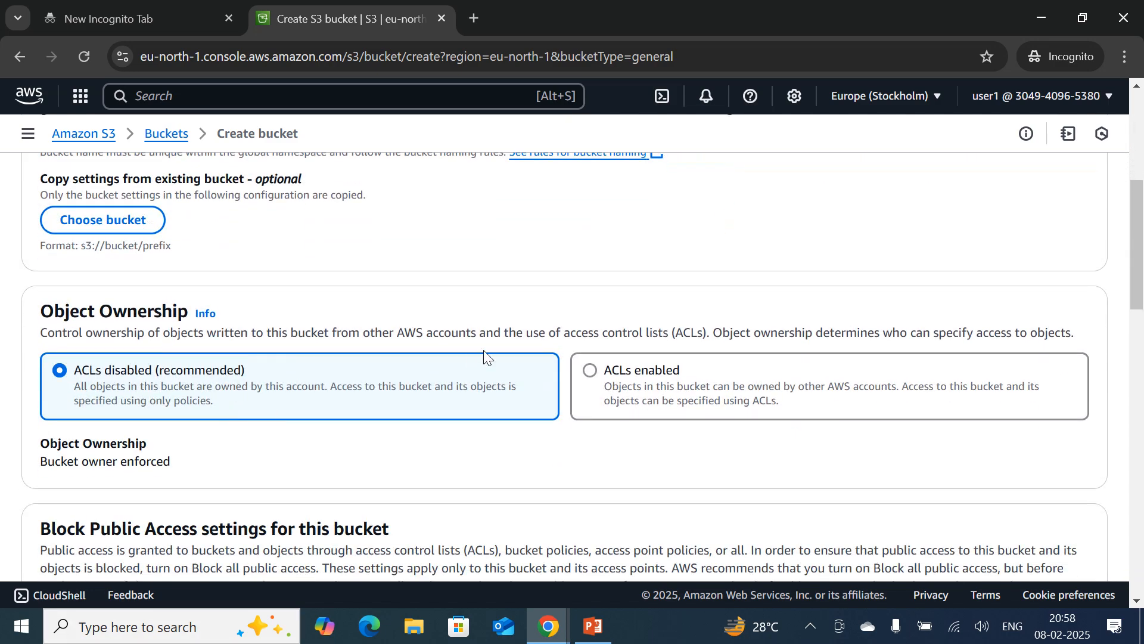
scroll(127, 475, down, 4)
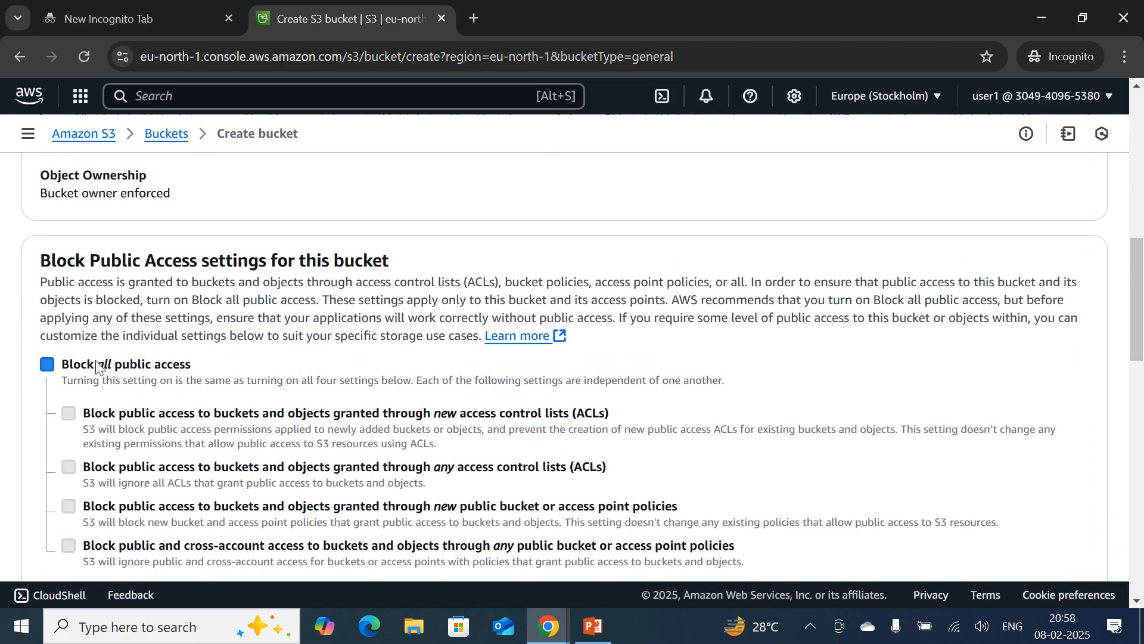
click(67, 364)
scroll(179, 364, down, 5)
click(88, 304)
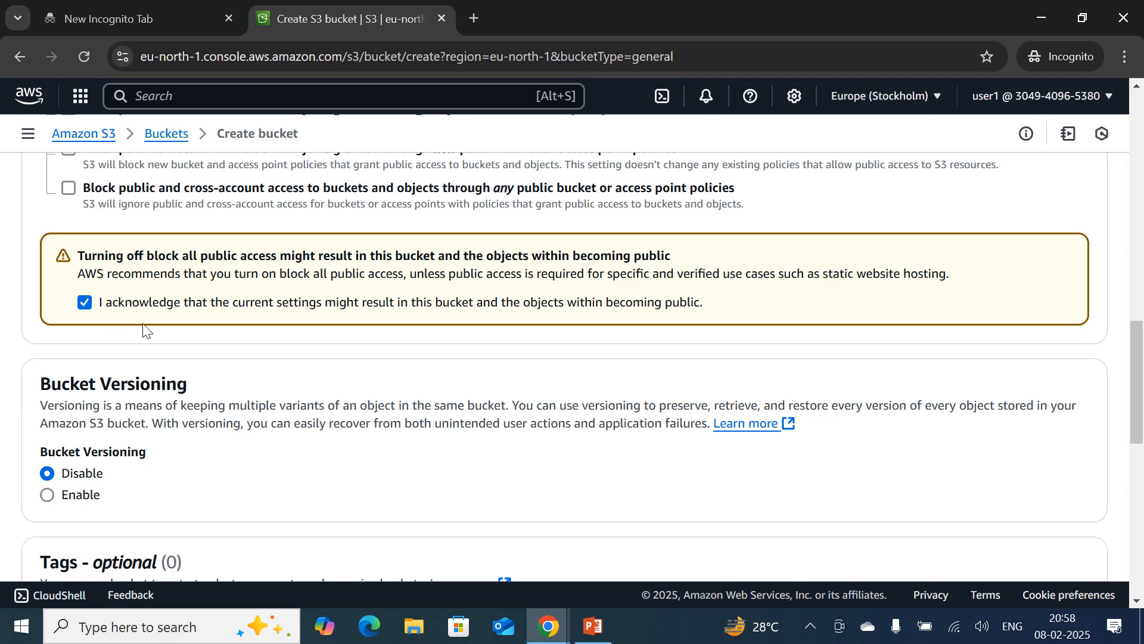
Create the bucket, keeping the default versioning, encryption and bucket key settings.
scroll(234, 386, down, 3)
scroll(234, 386, down, 8)
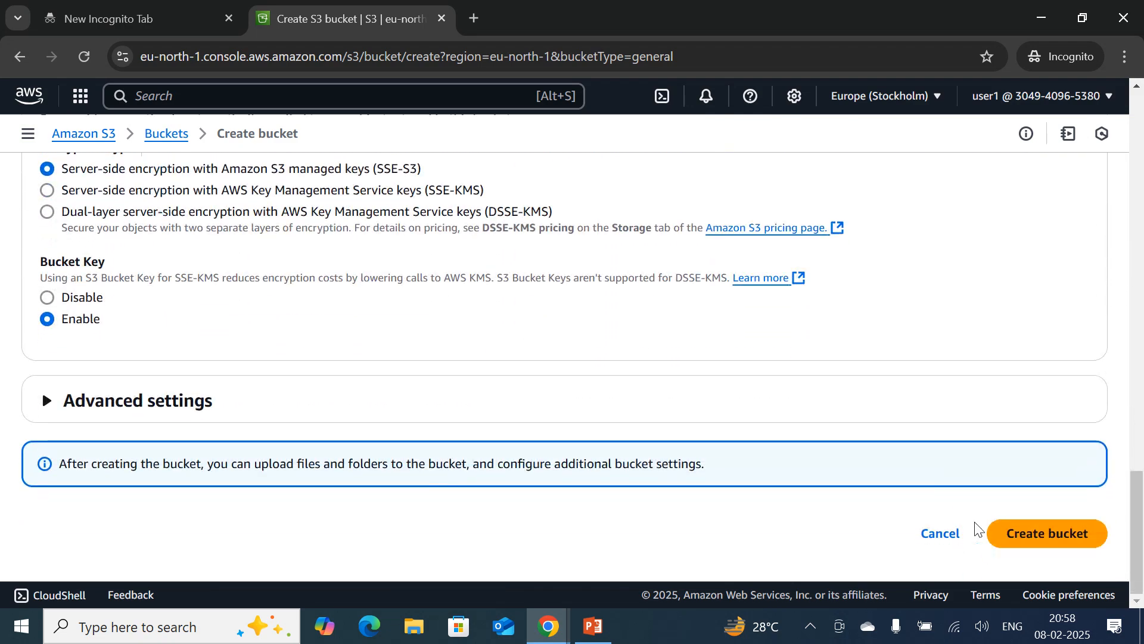
click(1066, 547)
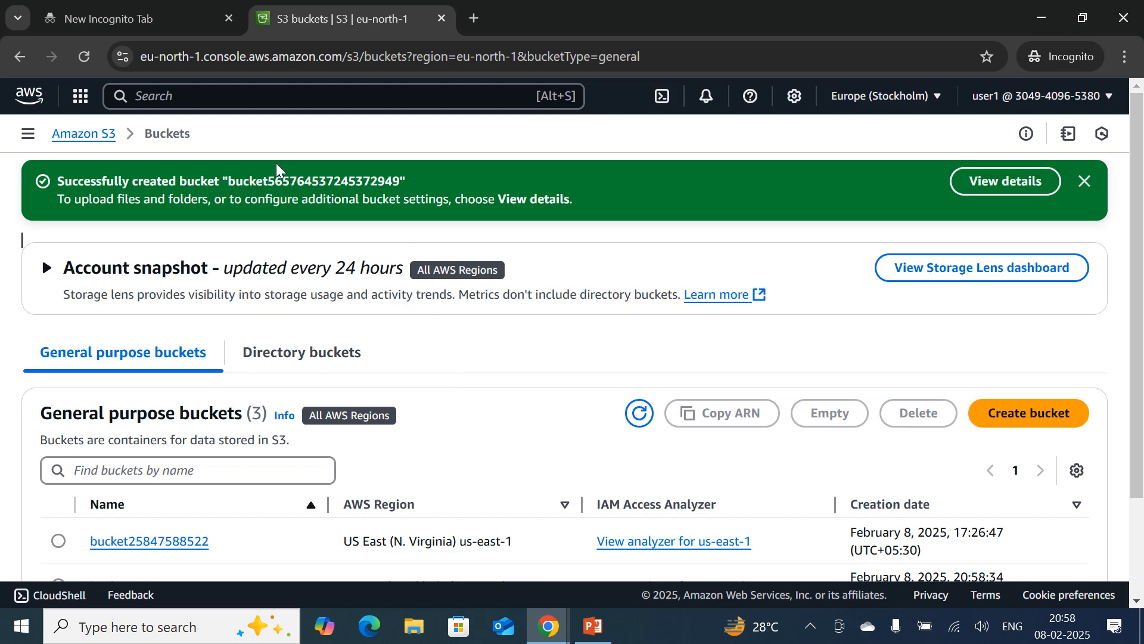
Return to Console Home, open EC2 and check user1's access to the running instances.
click(33, 105)
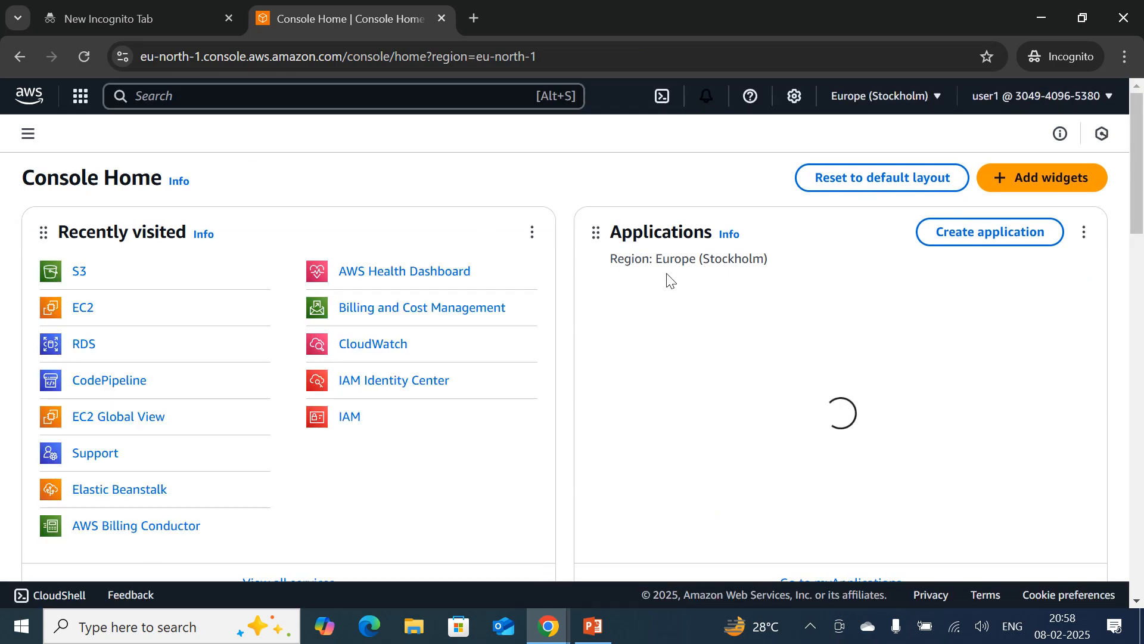
click(88, 315)
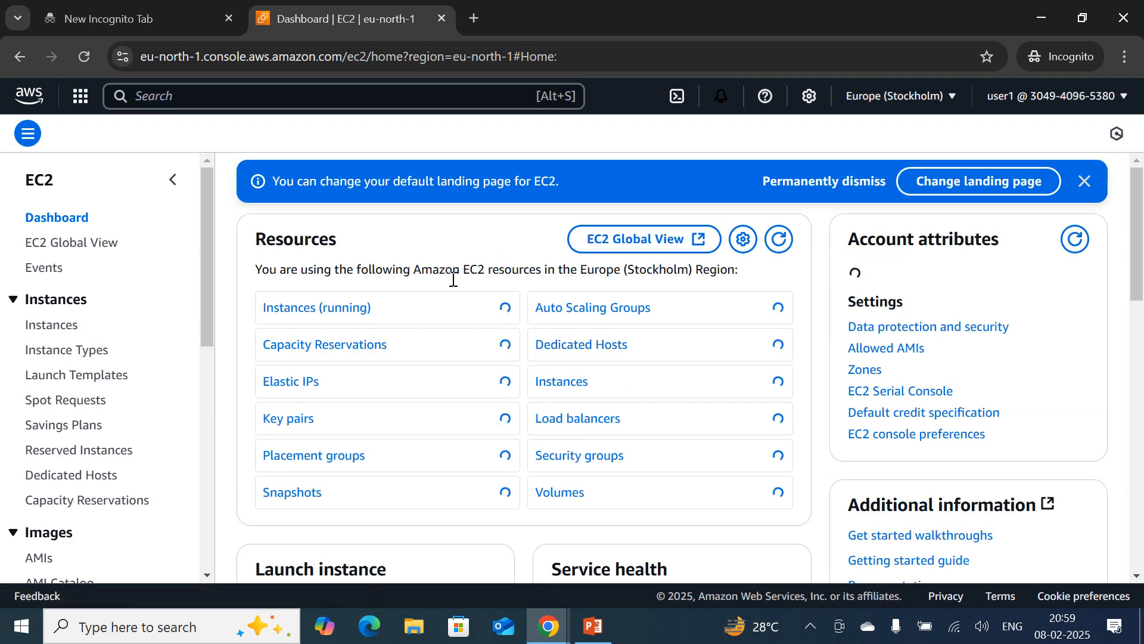
click(317, 310)
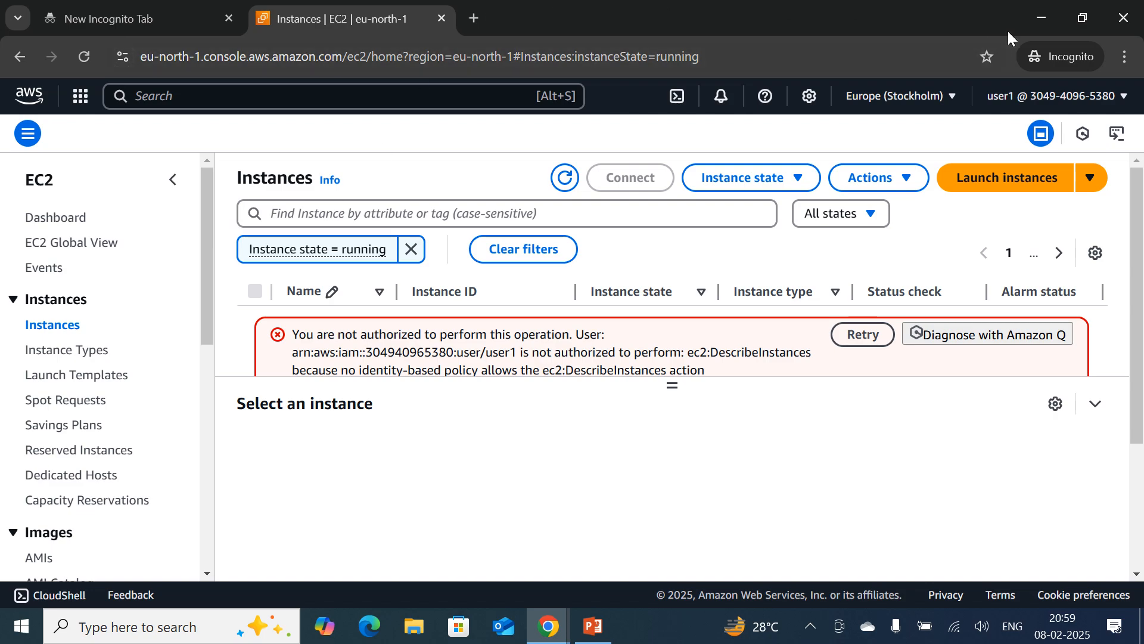
Return to the regular browser window, download user1's console credentials as a .csv file, and go to the IAM dashboard.
click(1041, 18)
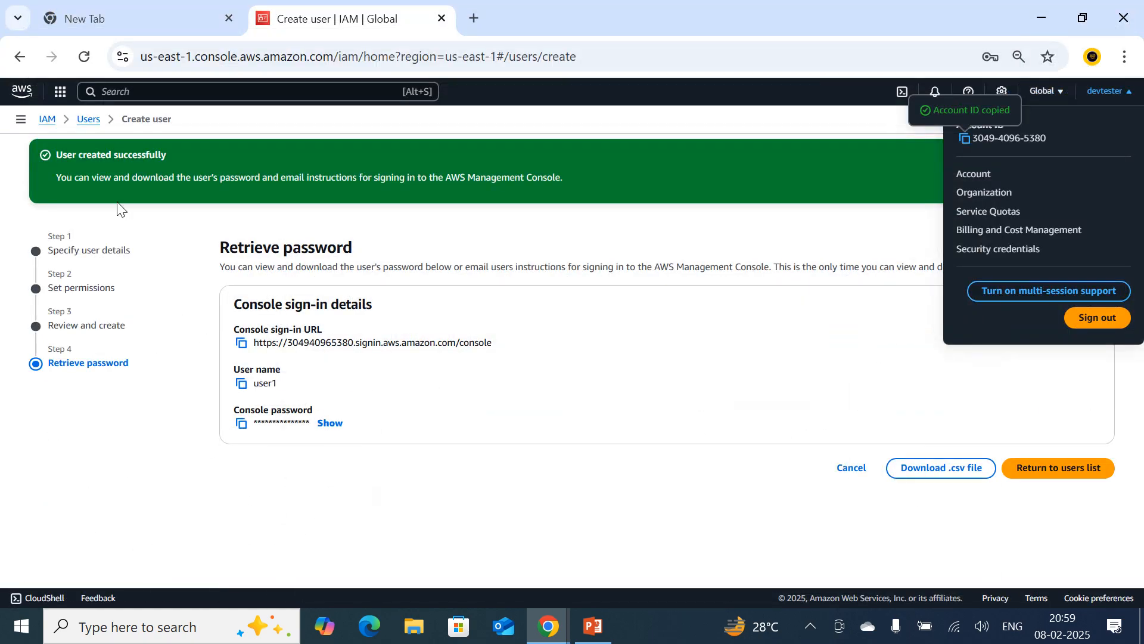
click(86, 120)
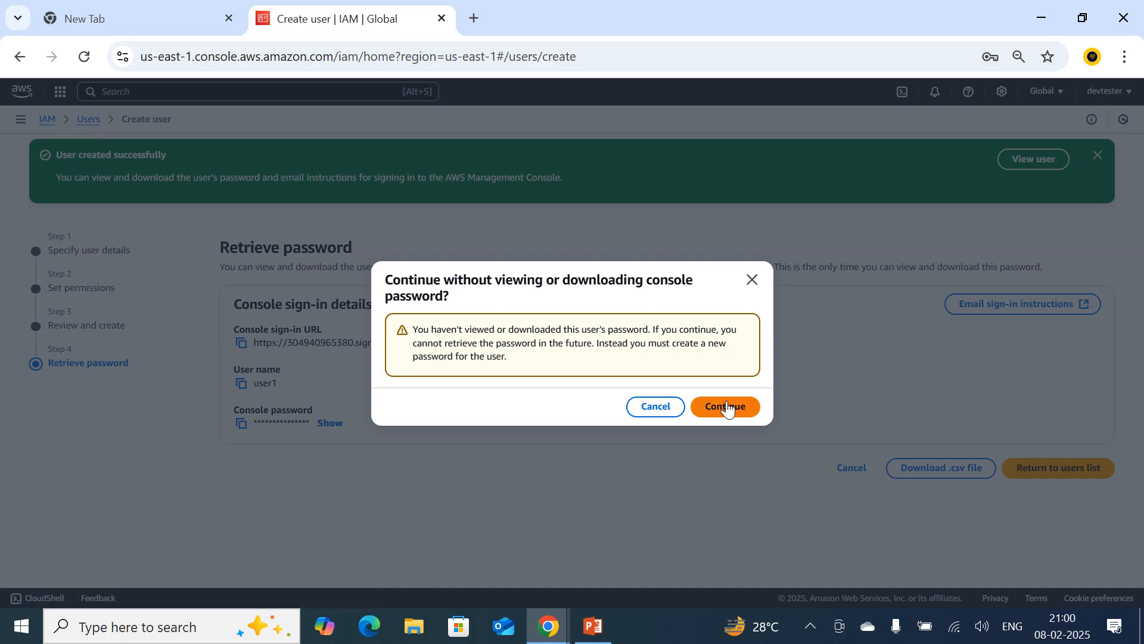
click(665, 410)
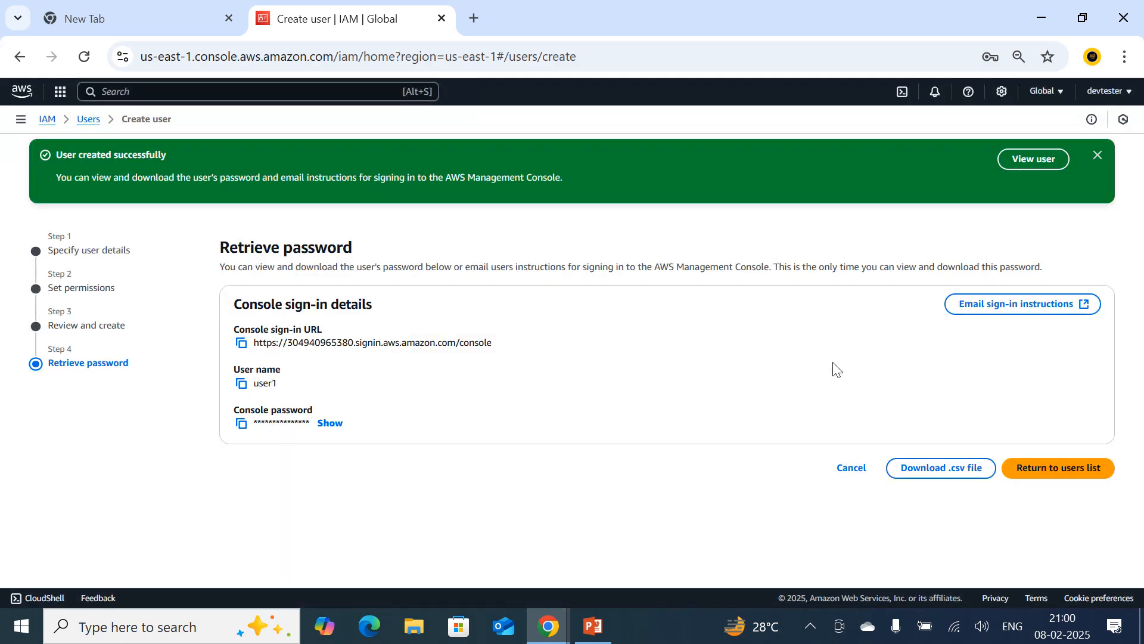
click(947, 477)
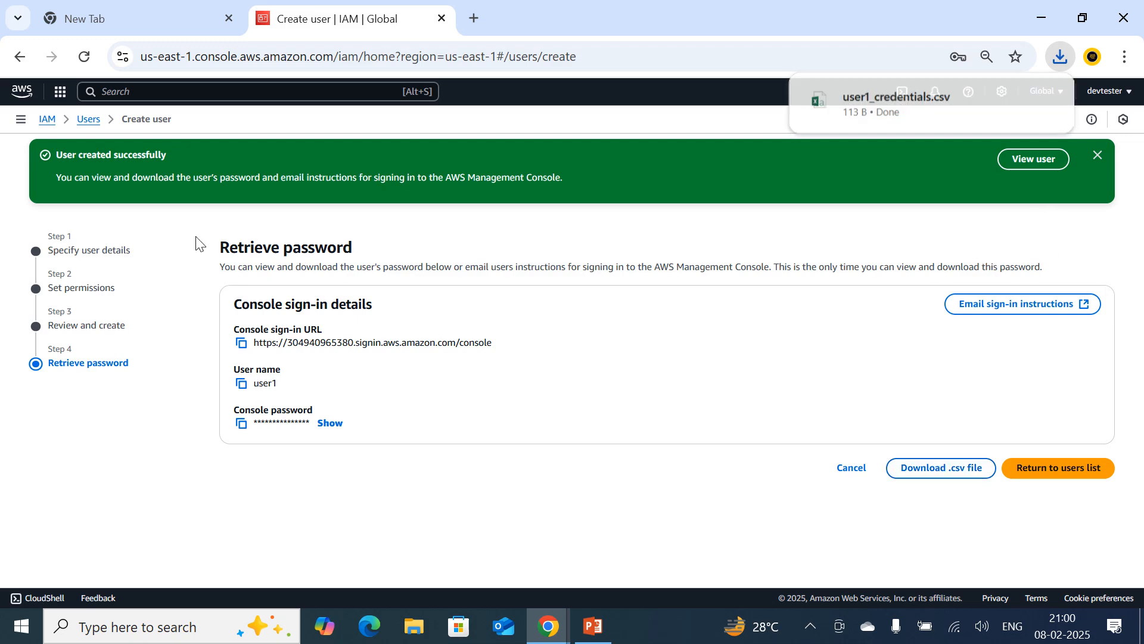
click(44, 119)
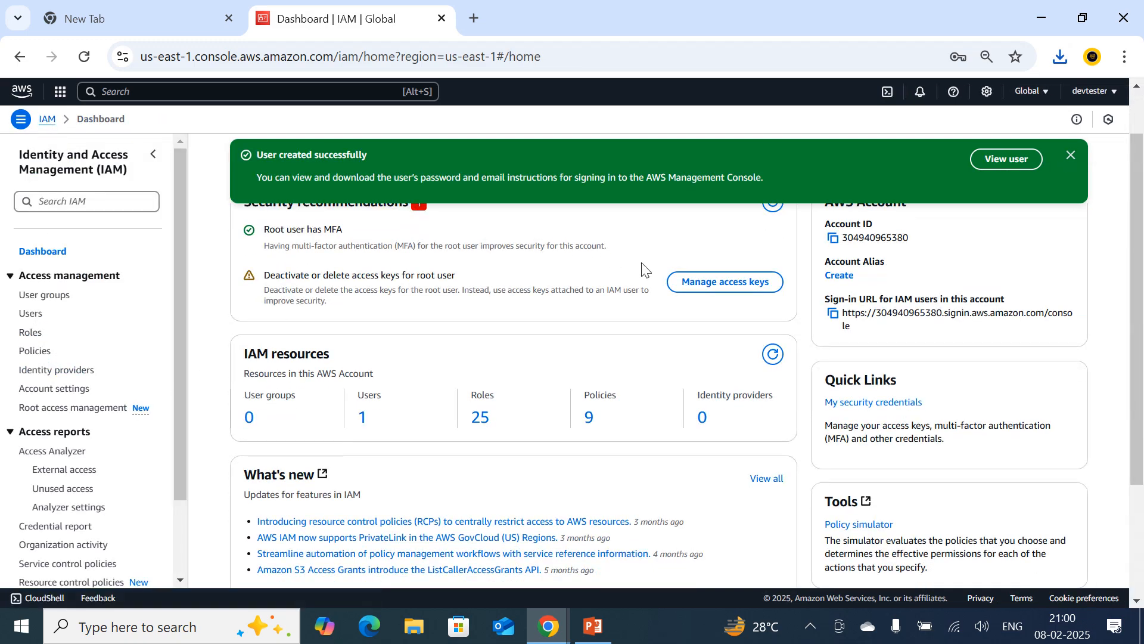
Start a new IAM user named user2 without AWS Management Console access and proceed to its permissions.
click(1071, 154)
scroll(536, 298, down, 2)
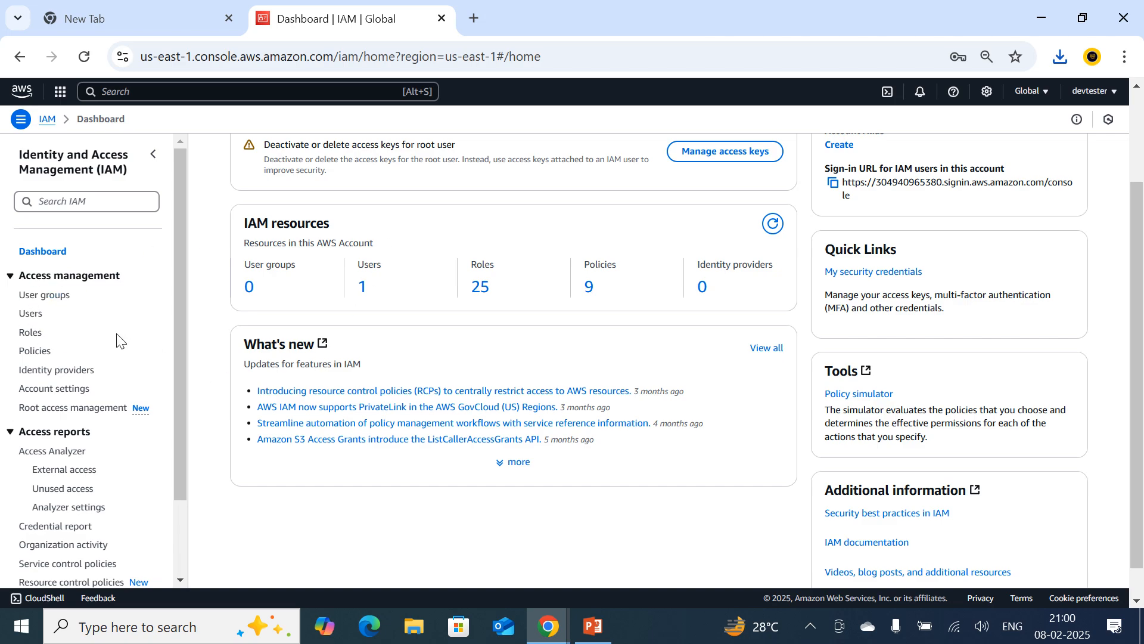
click(31, 314)
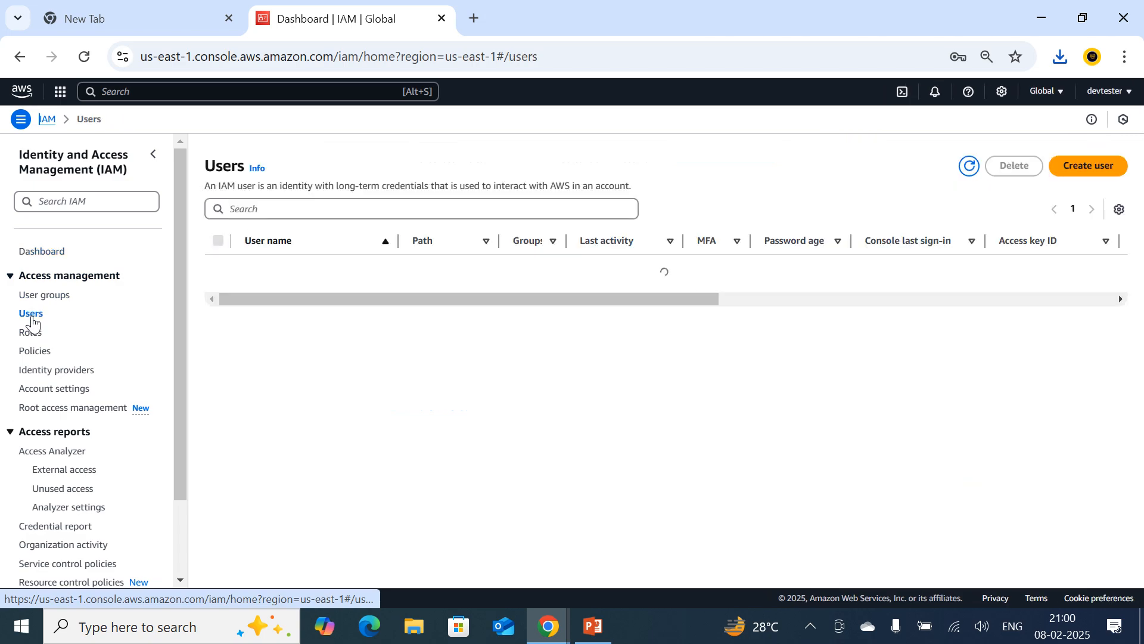
click(1107, 173)
click(367, 262)
text(user2)
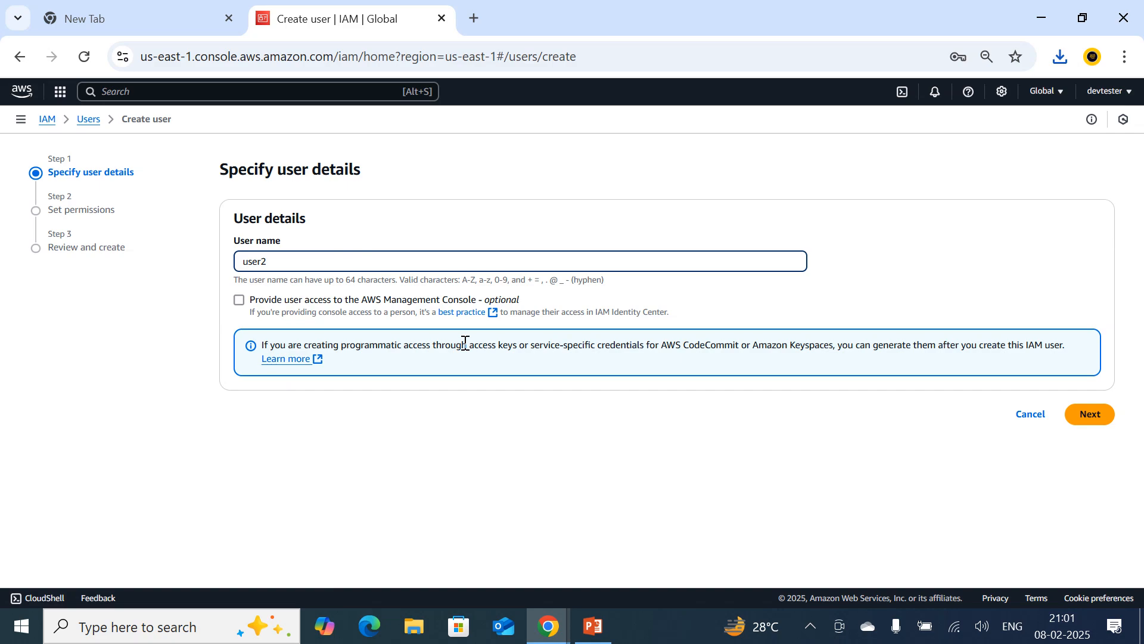
drag(278, 261, 231, 267)
click(1106, 412)
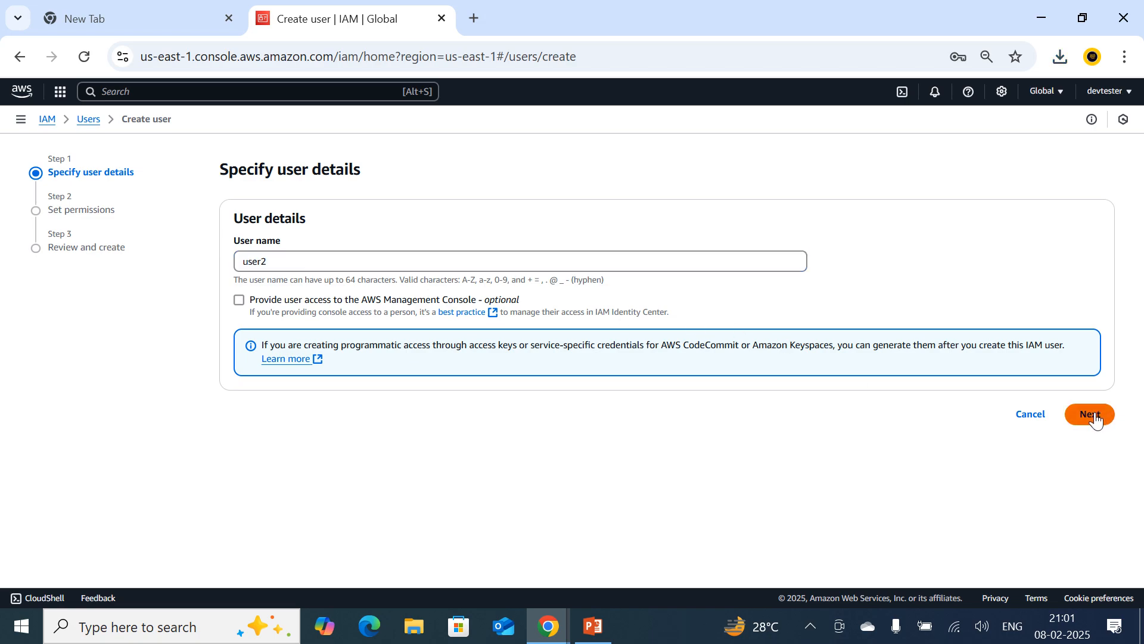
Attach the AdministratorAccess policy directly to user2 and create the user.
click(833, 256)
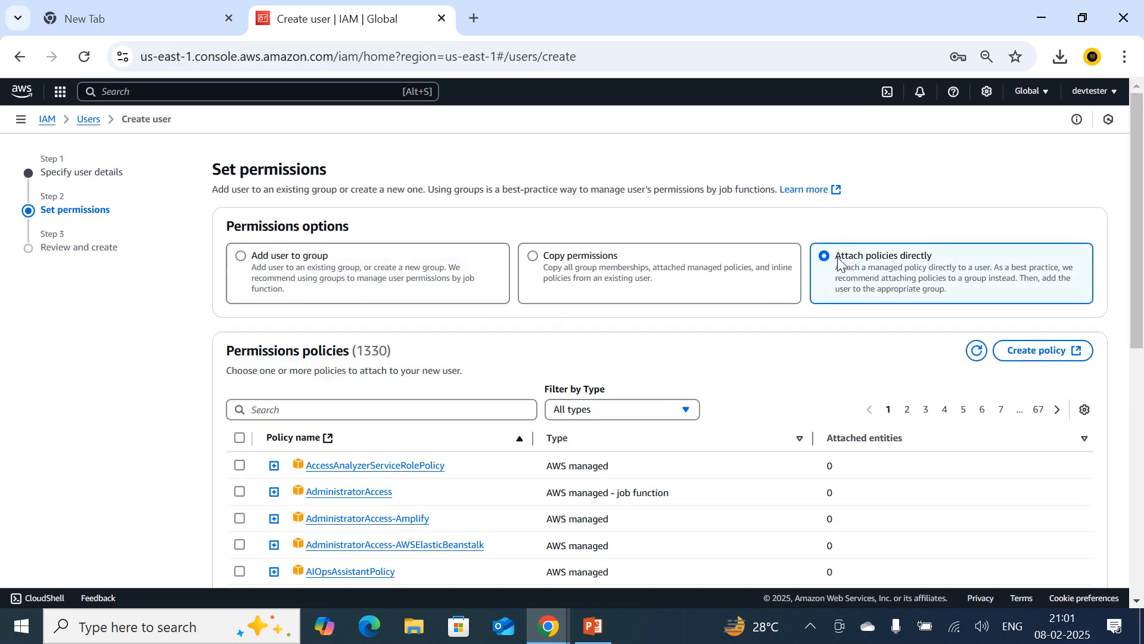
scroll(705, 378, down, 3)
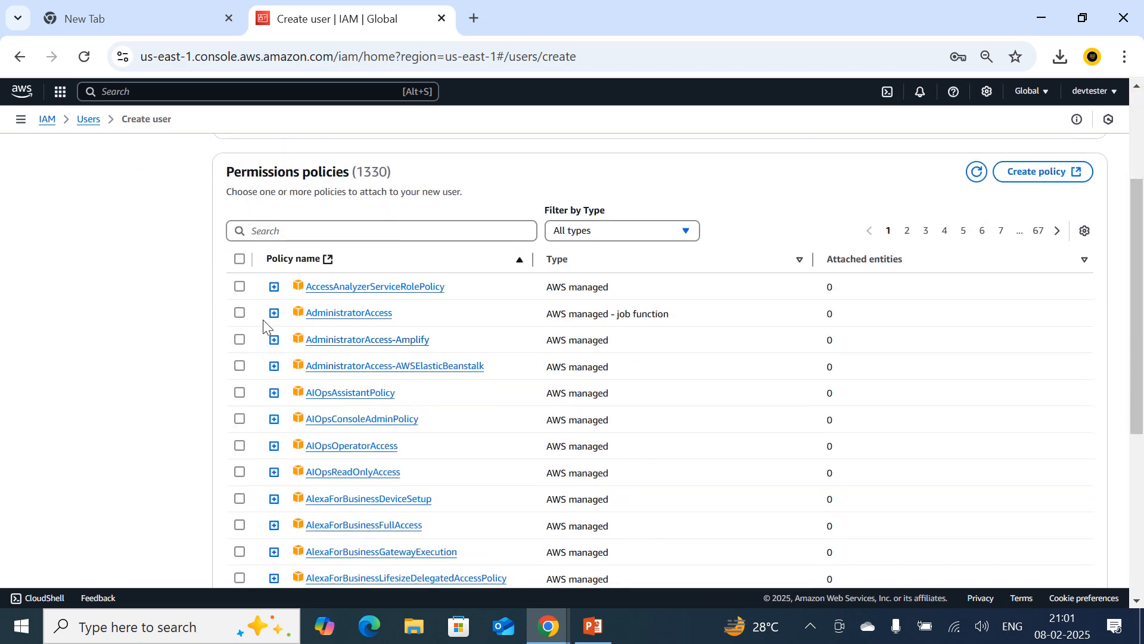
click(240, 313)
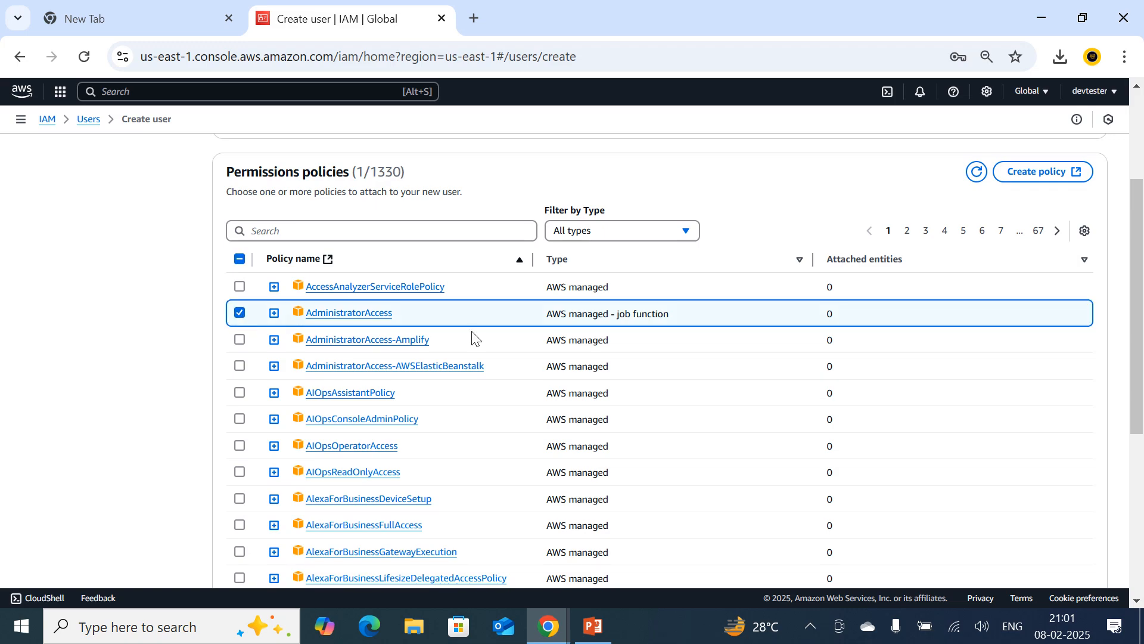
scroll(685, 357, down, 5)
scroll(685, 360, up, 3)
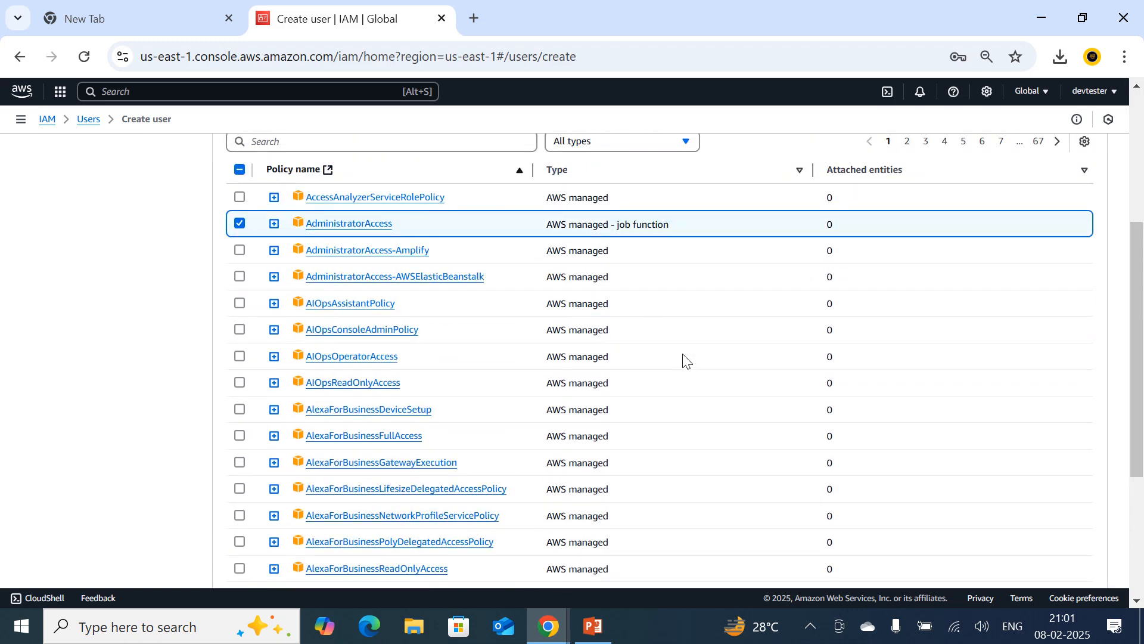
scroll(685, 359, up, 1)
scroll(685, 361, down, 5)
click(1083, 550)
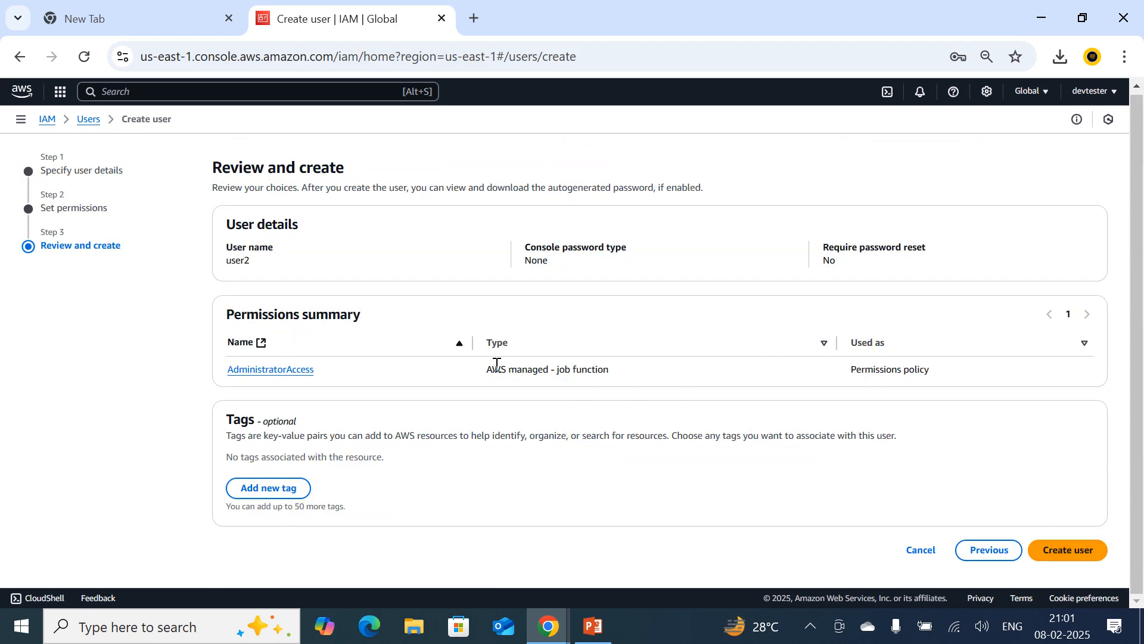
click(1062, 551)
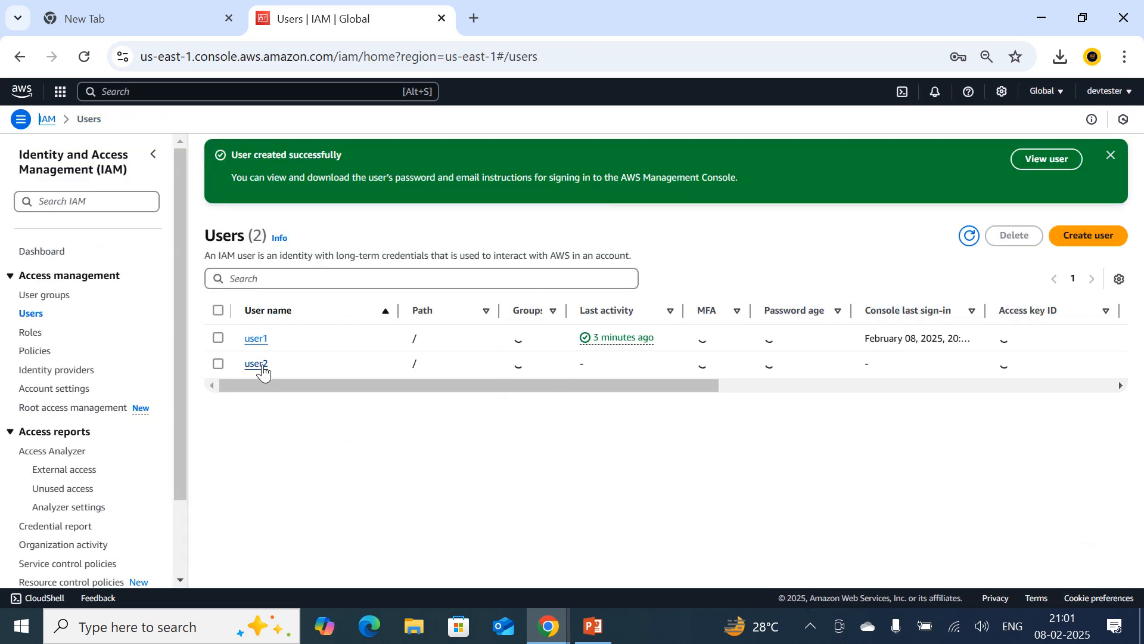
Open user2's security credentials and start creating an access key.
click(263, 368)
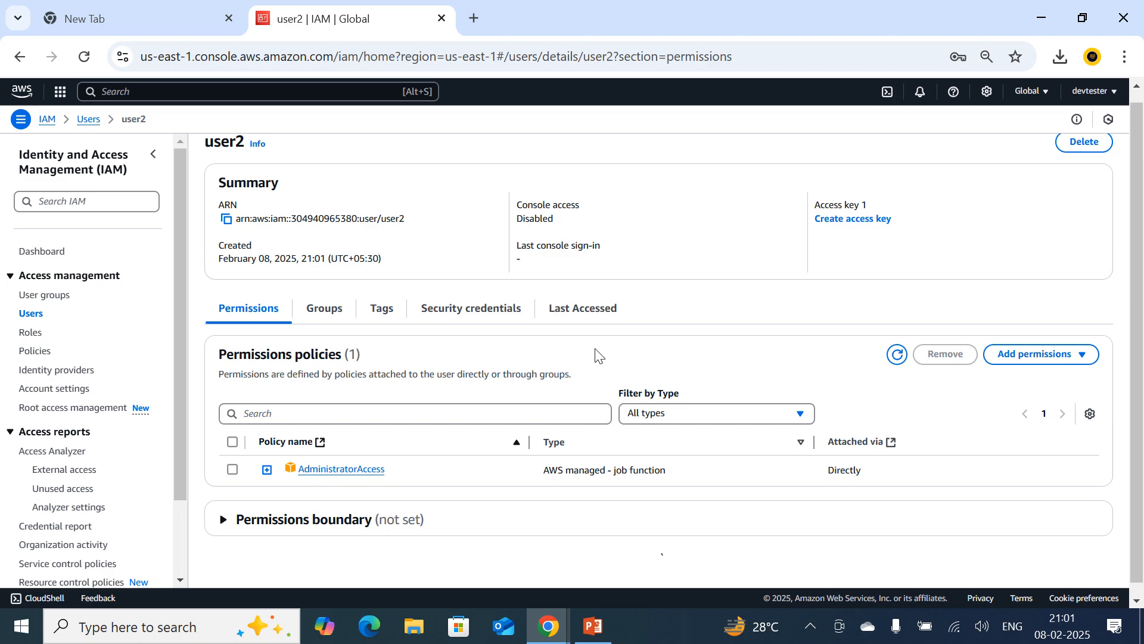
click(471, 314)
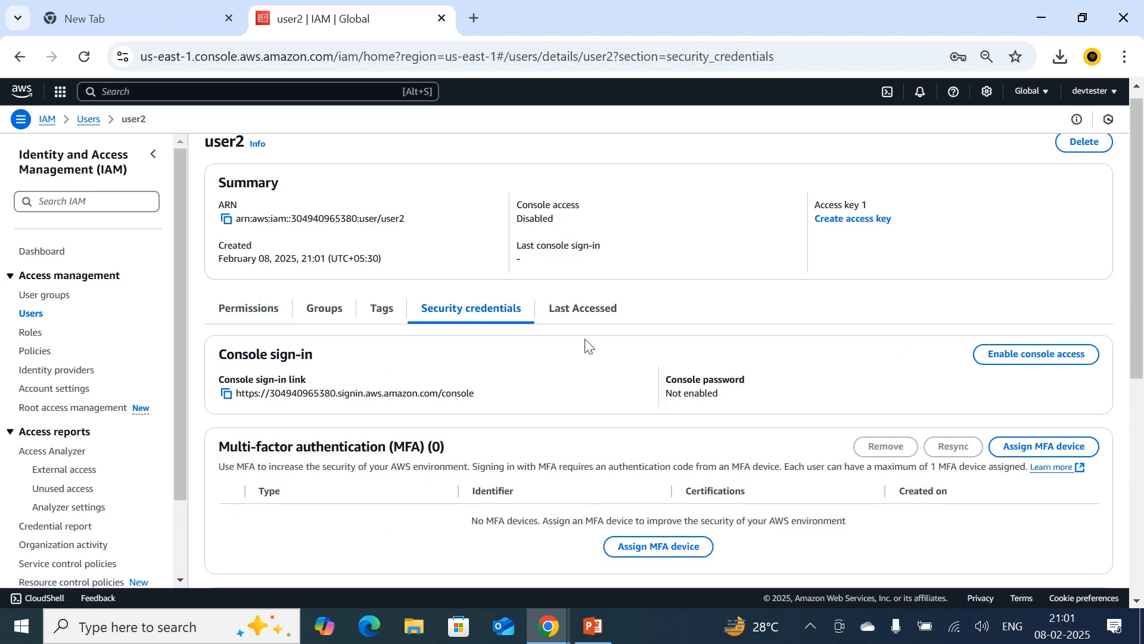
scroll(638, 453, down, 5)
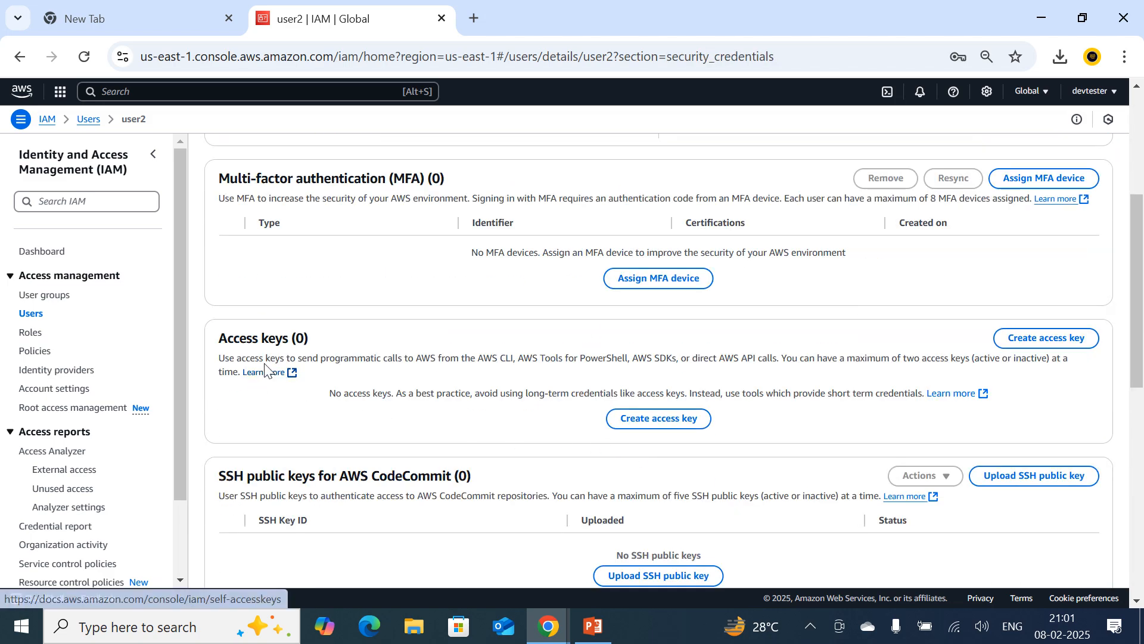
click(677, 424)
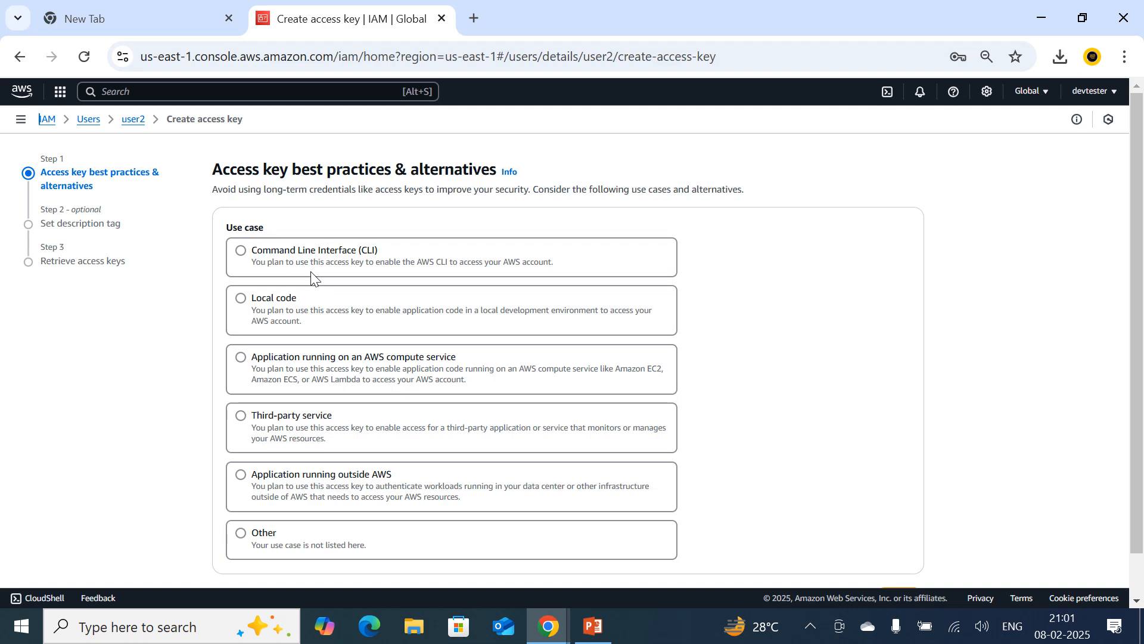
Try each access key use case from Command Line Interface (CLI) to Other to compare the recommended alternatives.
click(241, 251)
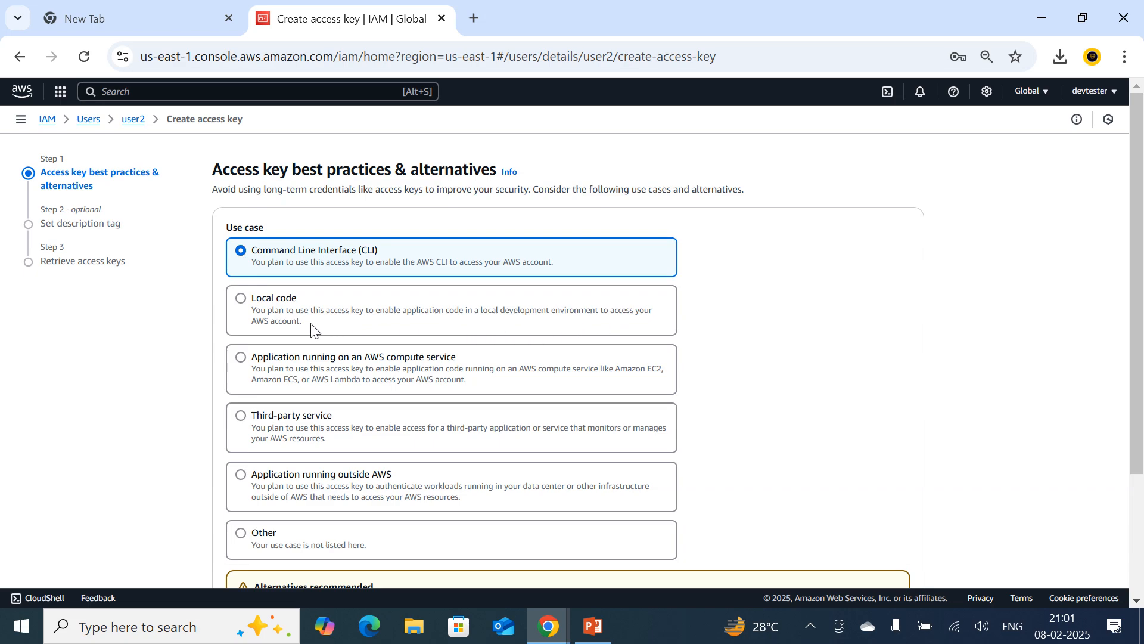
click(241, 303)
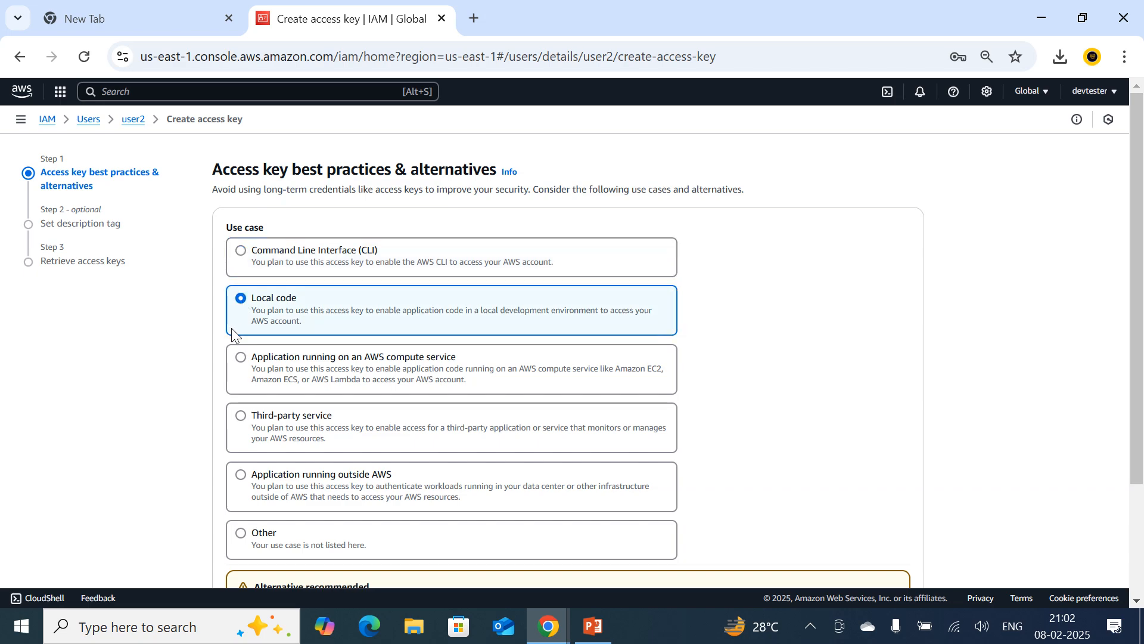
click(241, 357)
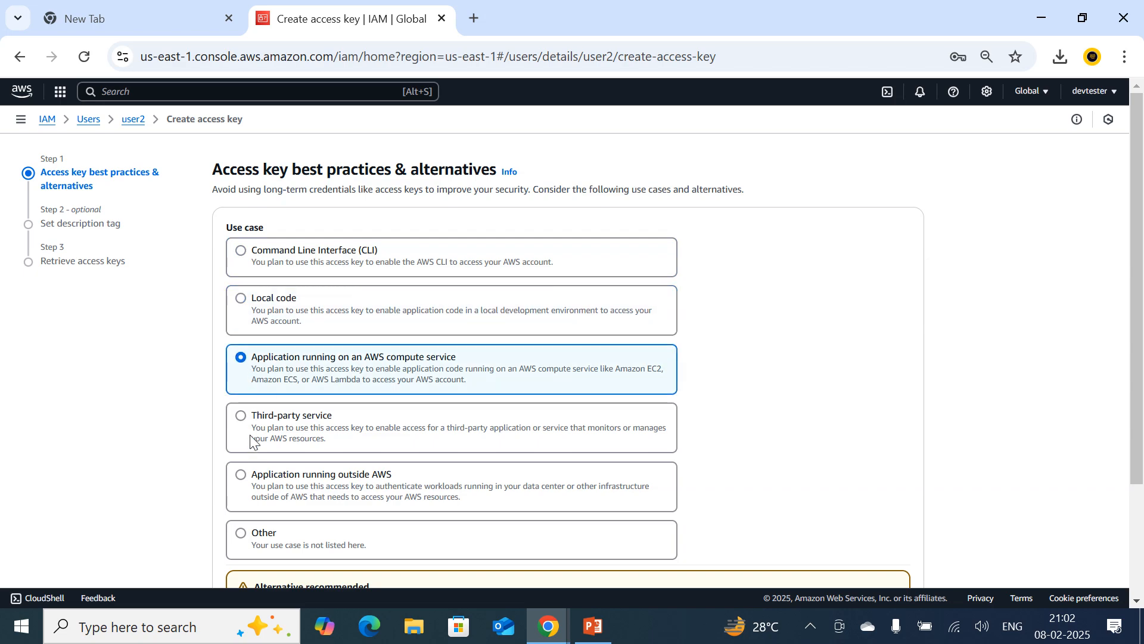
click(244, 418)
scroll(348, 425, down, 1)
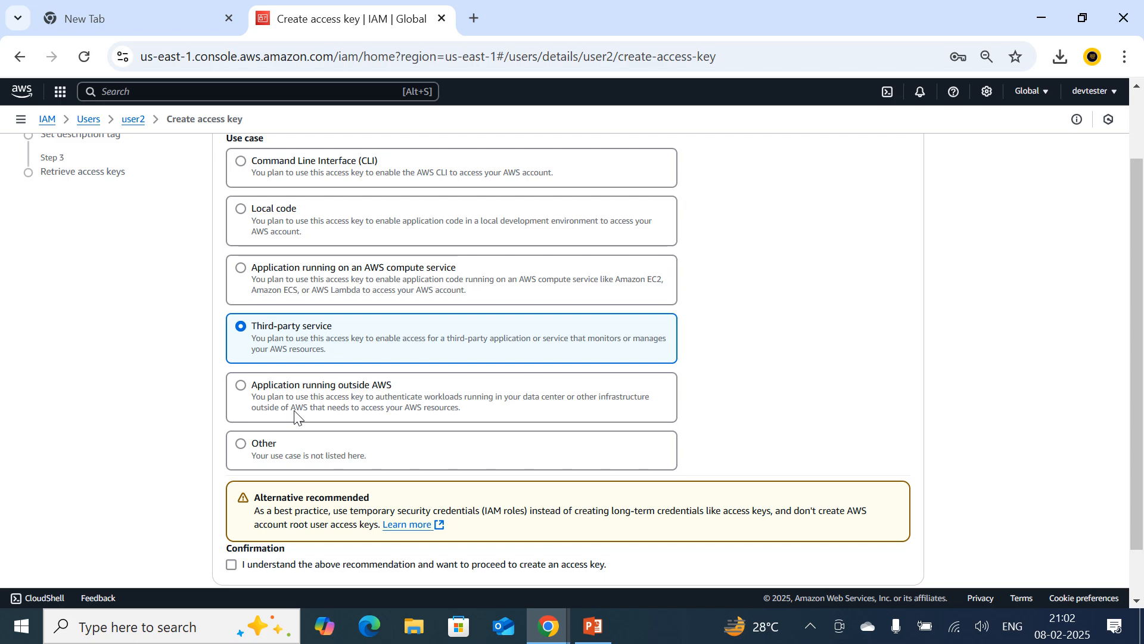
click(242, 385)
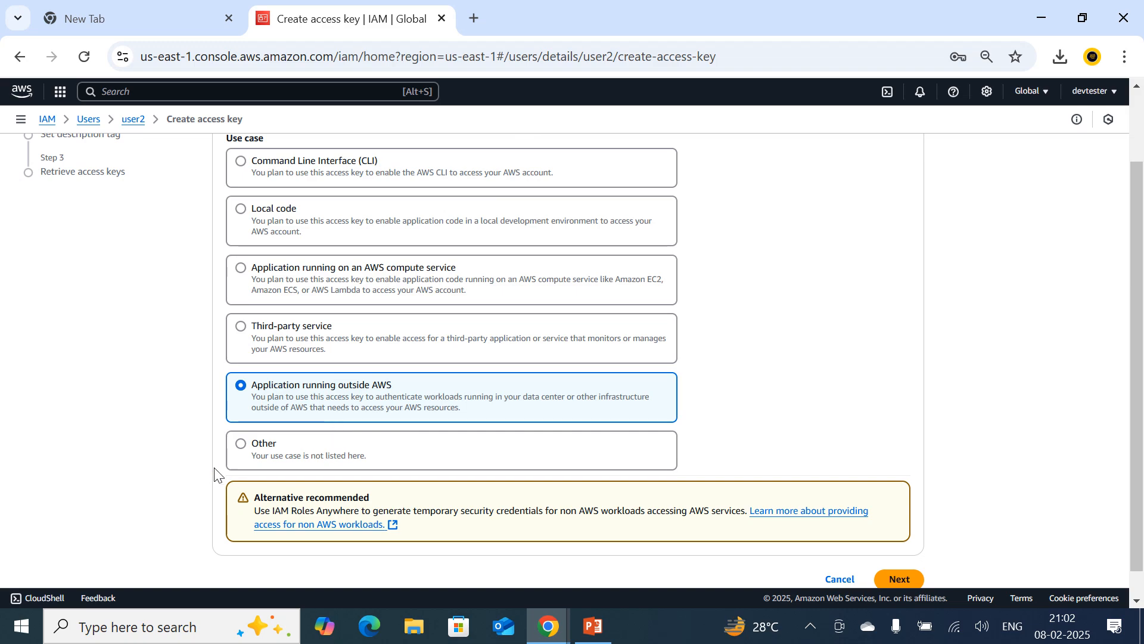
click(240, 455)
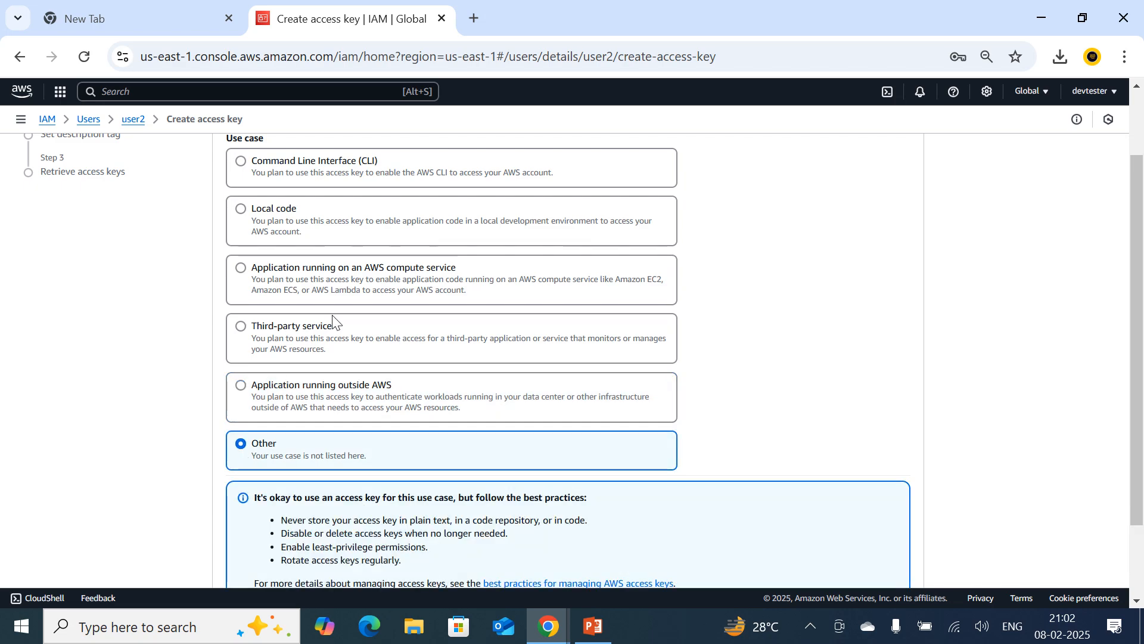
scroll(352, 277, up, 1)
Choose the Command Line Interface (CLI) use case, acknowledge the recommendation and proceed to the description tag.
click(239, 248)
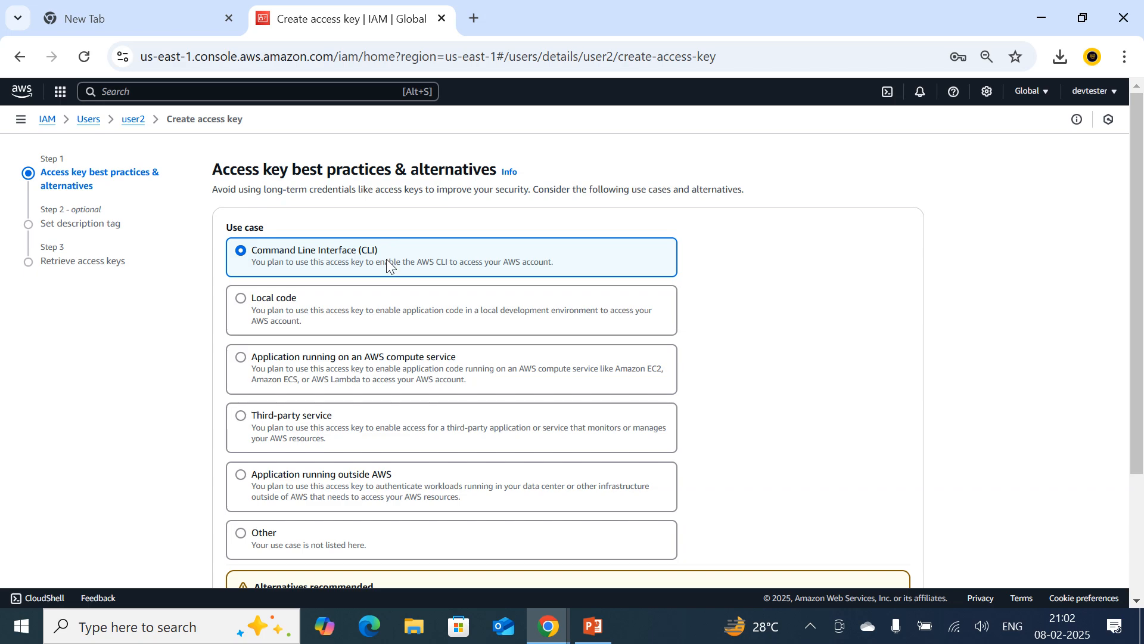
scroll(386, 259, down, 2)
scroll(530, 369, up, 1)
scroll(543, 360, up, 1)
scroll(503, 337, down, 3)
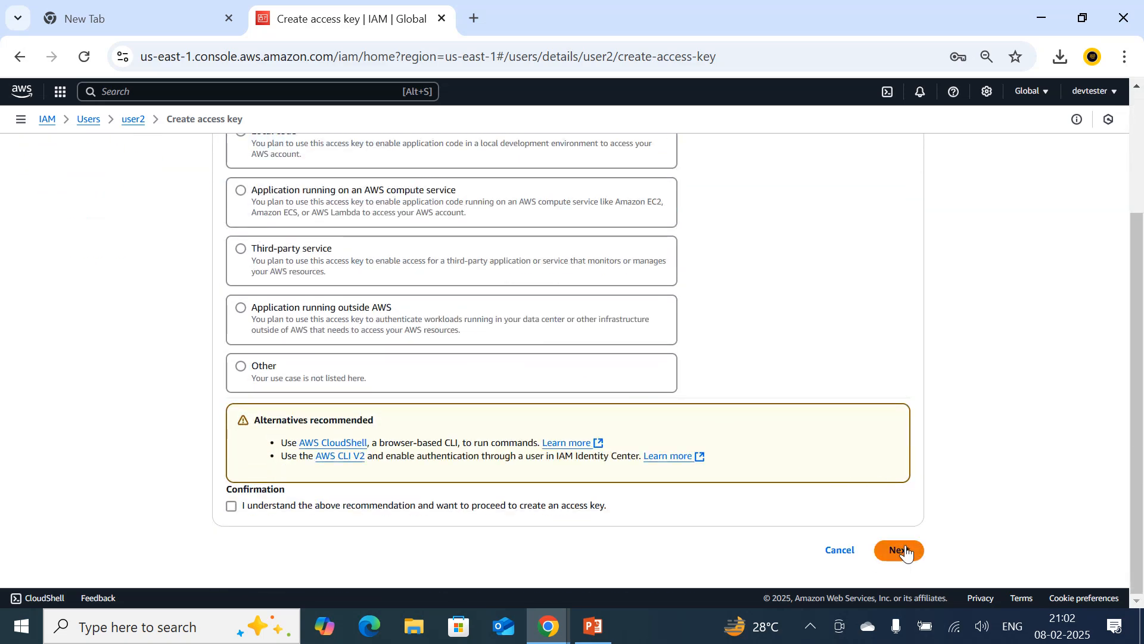
click(903, 551)
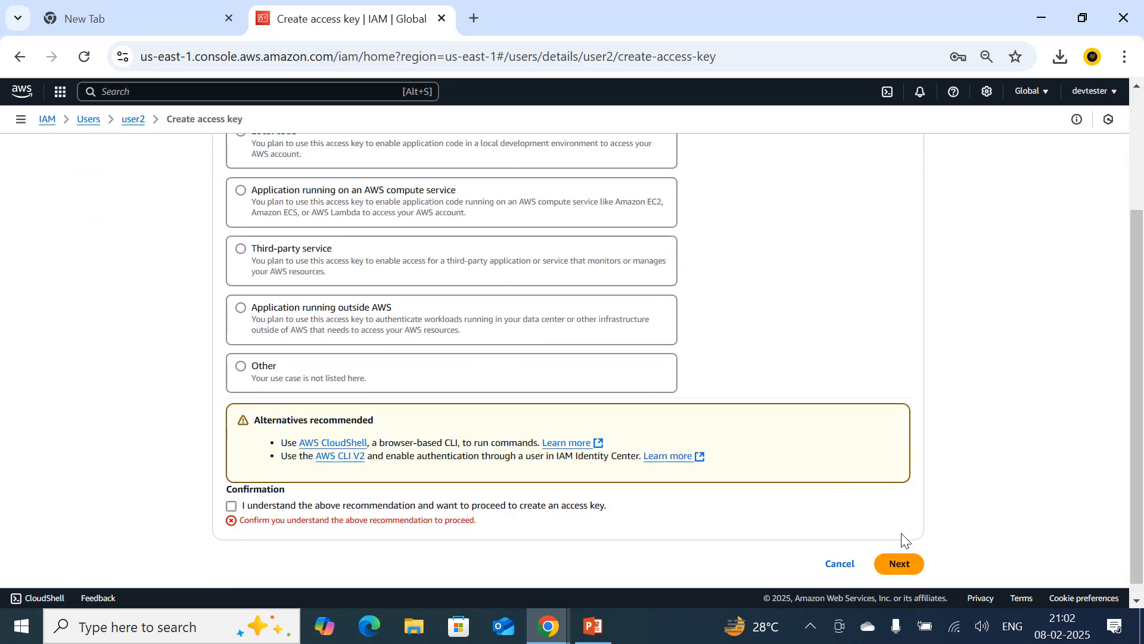
click(232, 506)
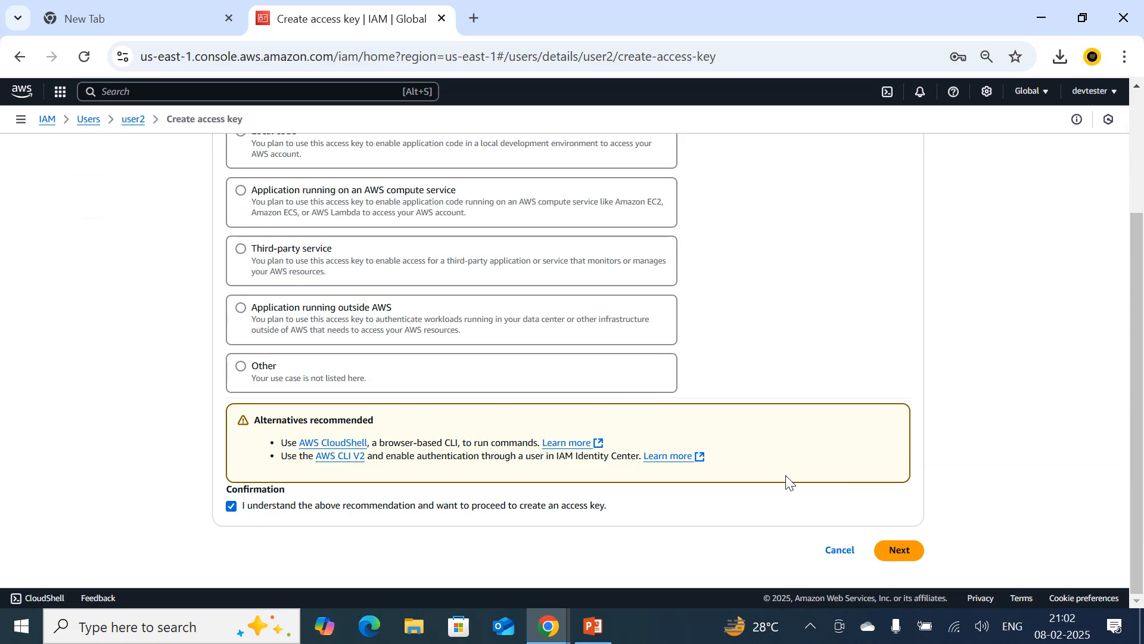
click(901, 551)
Create the access key with the description tag gghsgjds, and download it as a .csv file before finishing.
click(303, 259)
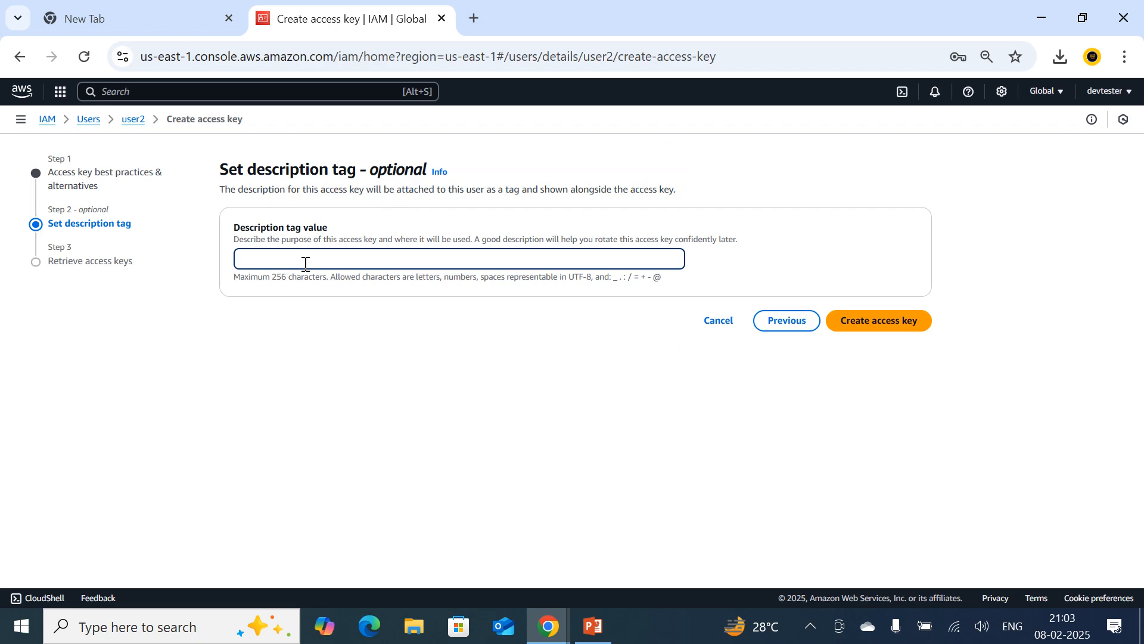
text(gghsgjds)
click(876, 324)
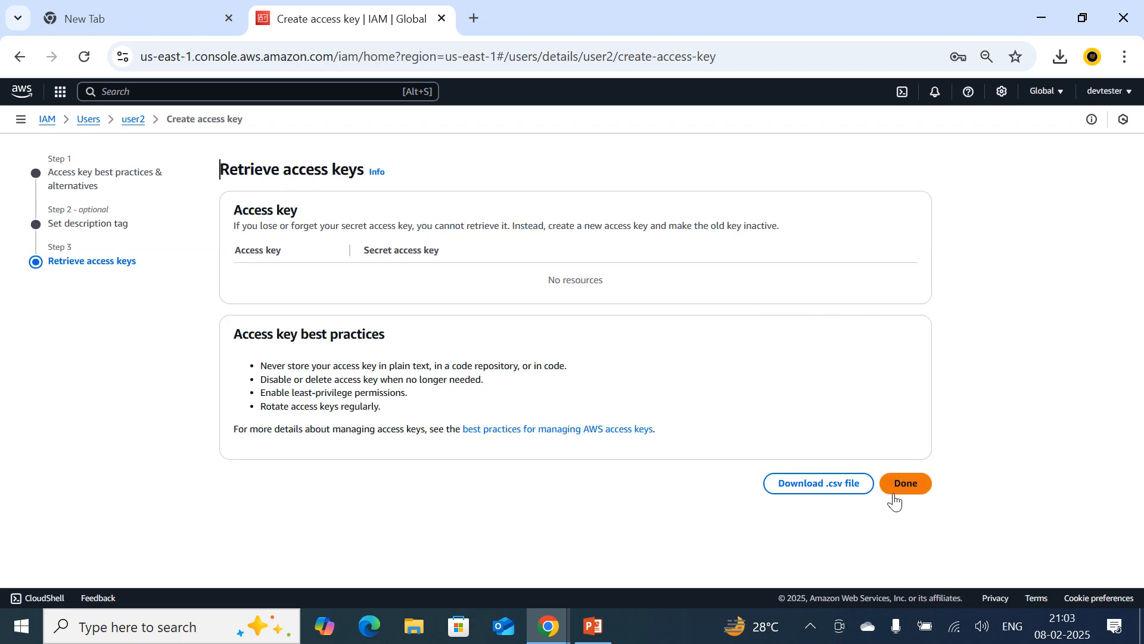
click(821, 532)
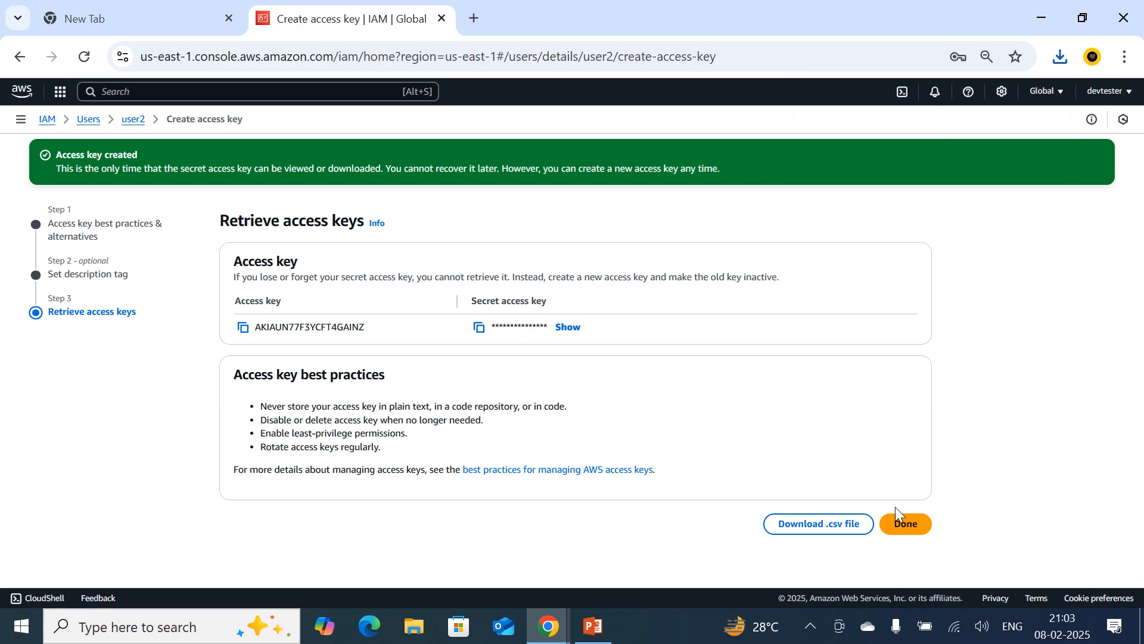
click(907, 525)
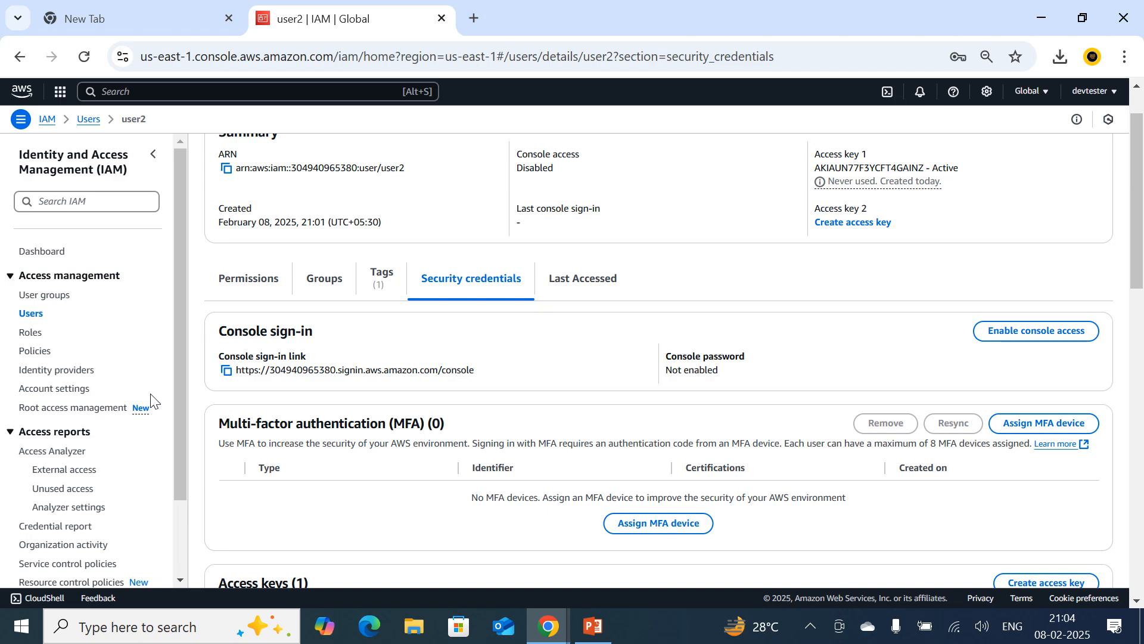
Start a new IAM user group named group1 and select user1 and user2 as its members.
click(30, 332)
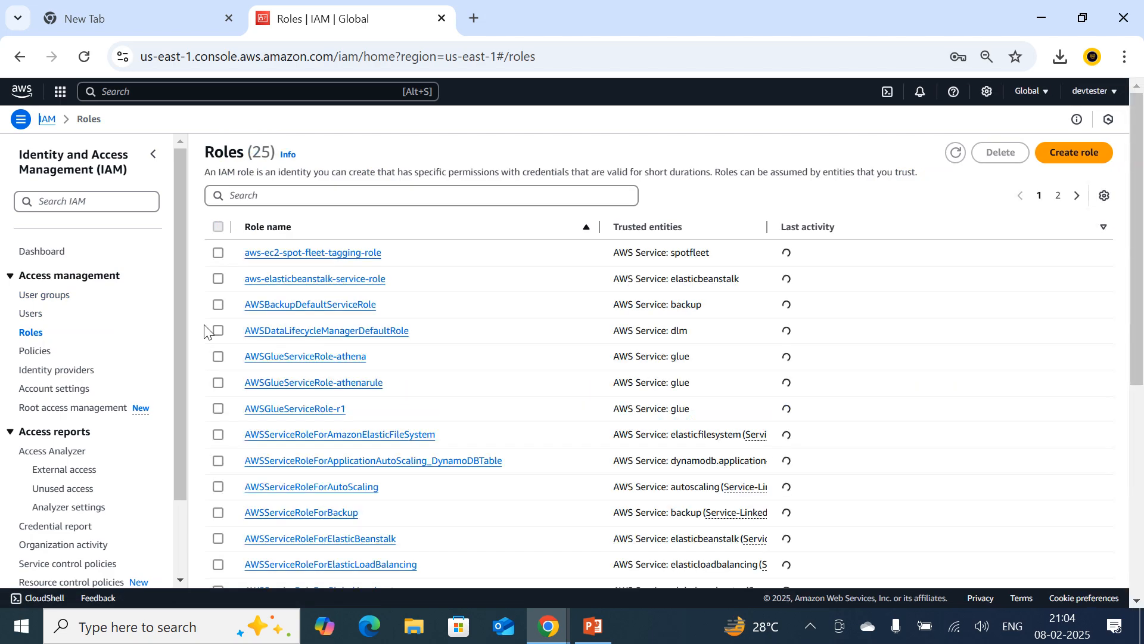
click(37, 315)
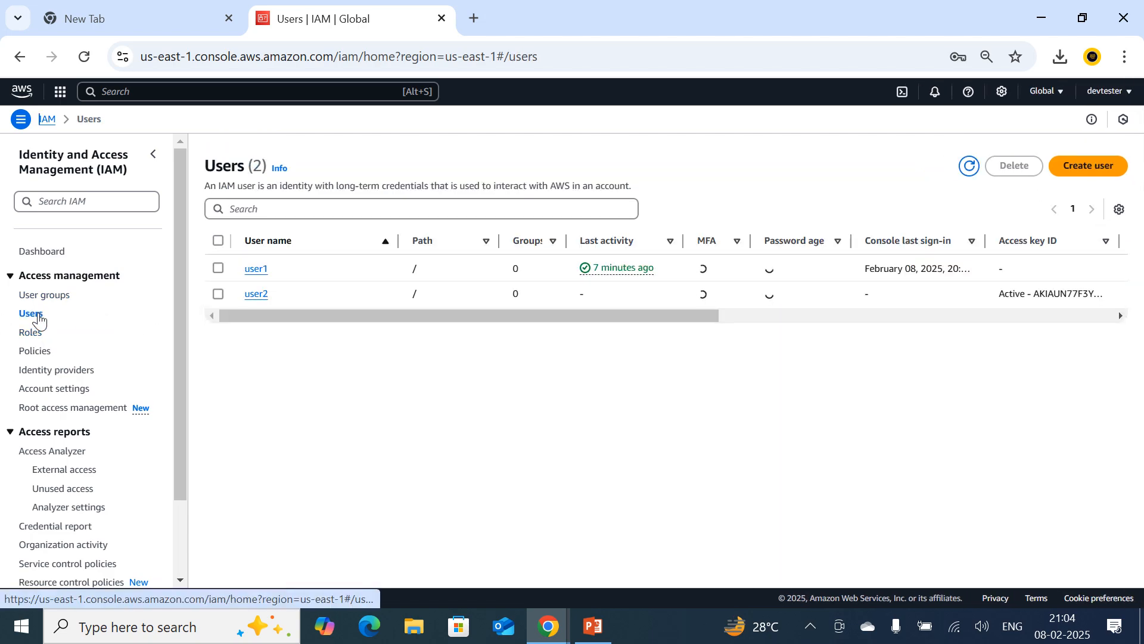
click(47, 307)
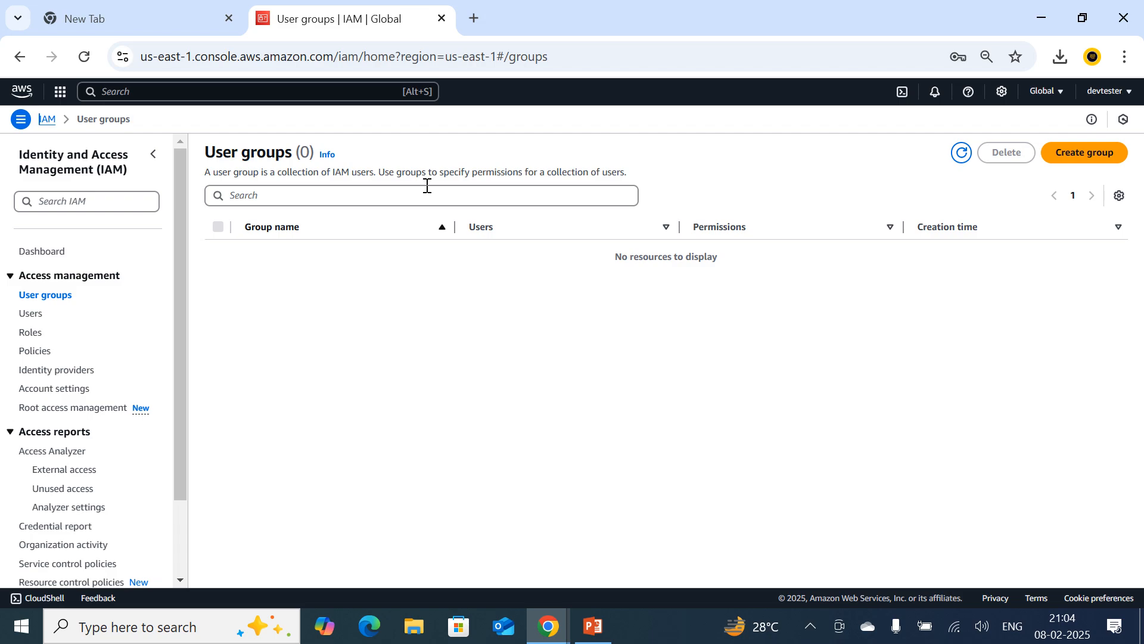
click(1089, 152)
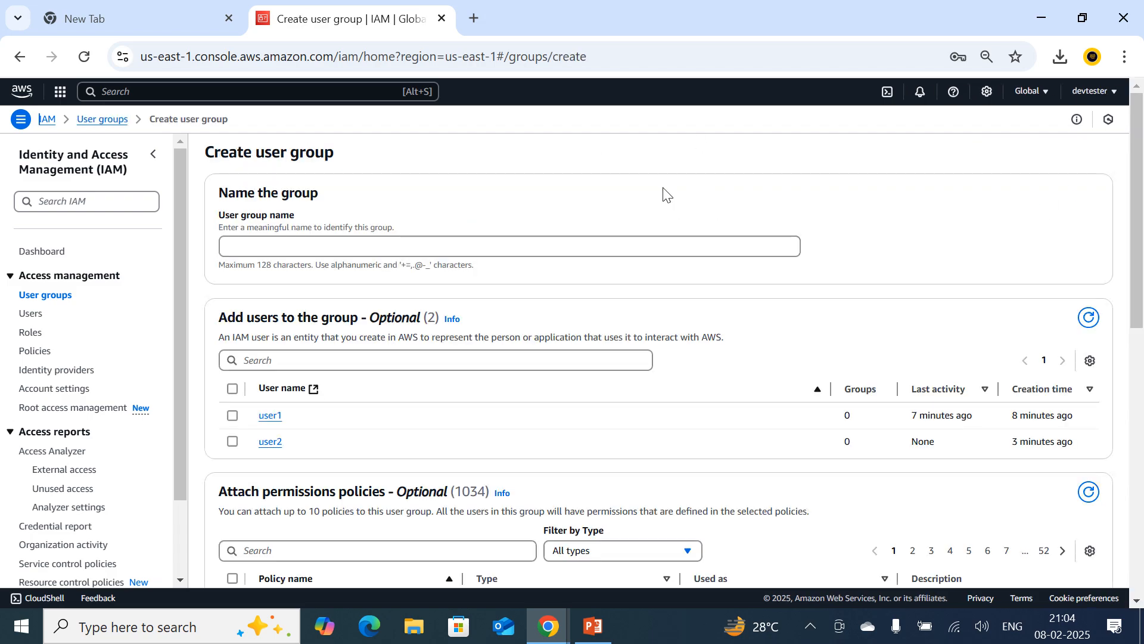
click(277, 247)
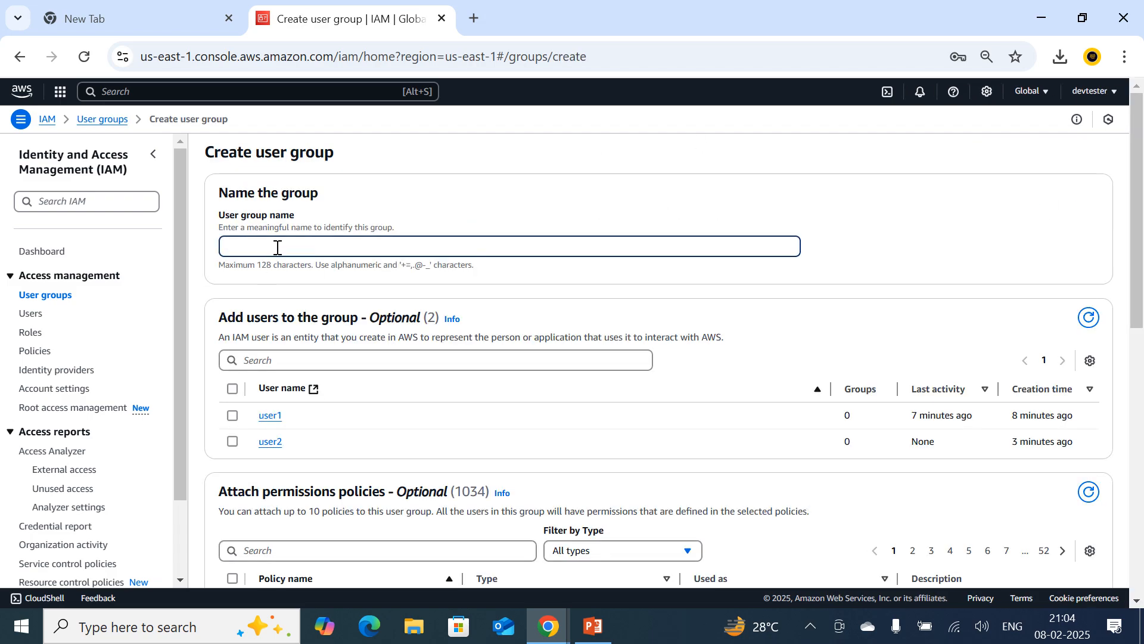
text(group1)
click(232, 416)
click(232, 442)
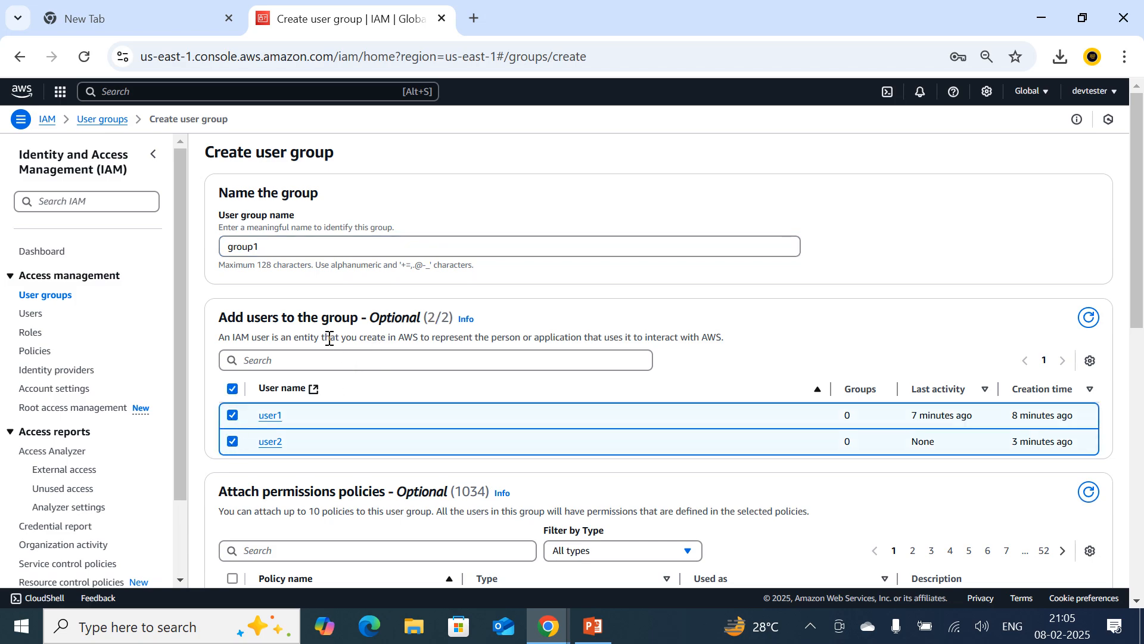
scroll(280, 244, down, 2)
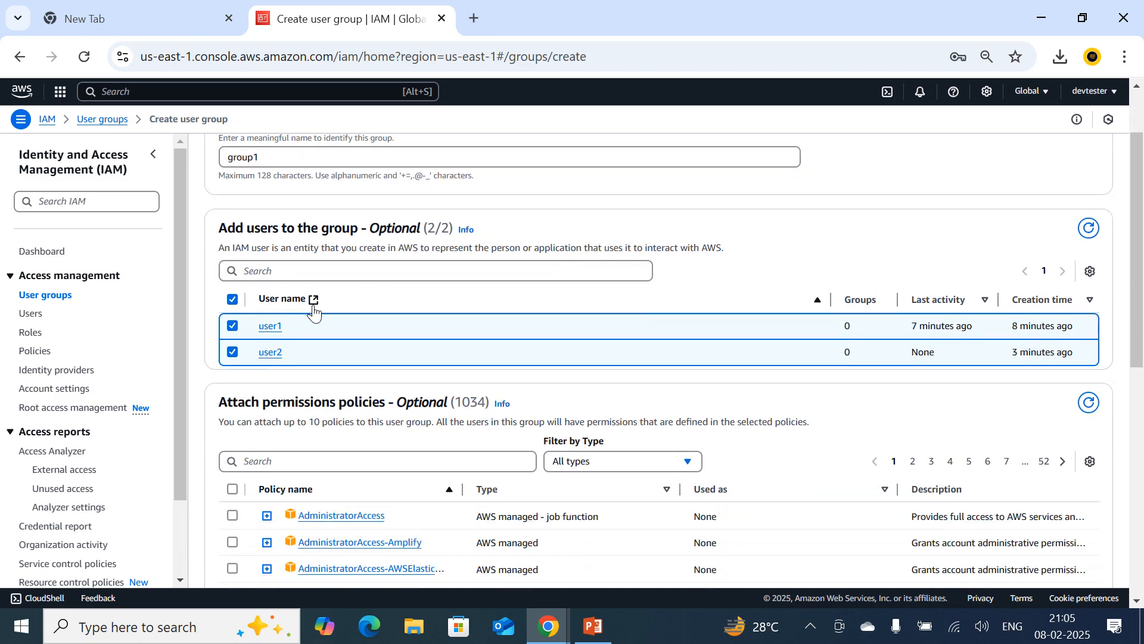
Deselect user2 so that only user1 is a member of the new group1.
click(233, 352)
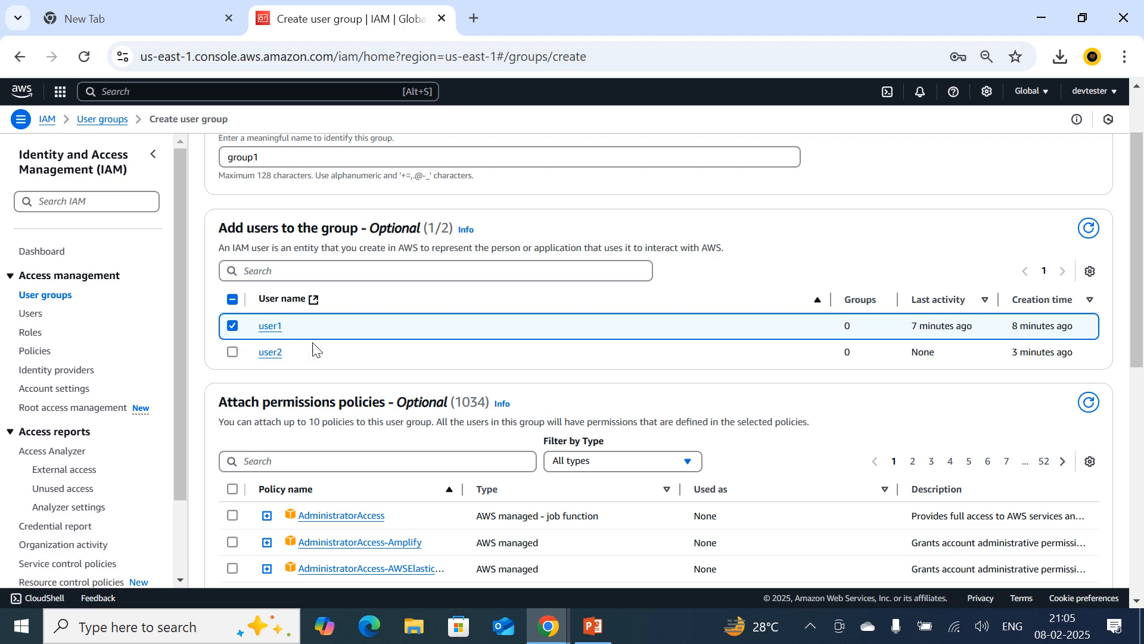
scroll(345, 349, up, 2)
scroll(345, 377, down, 2)
scroll(360, 332, up, 2)
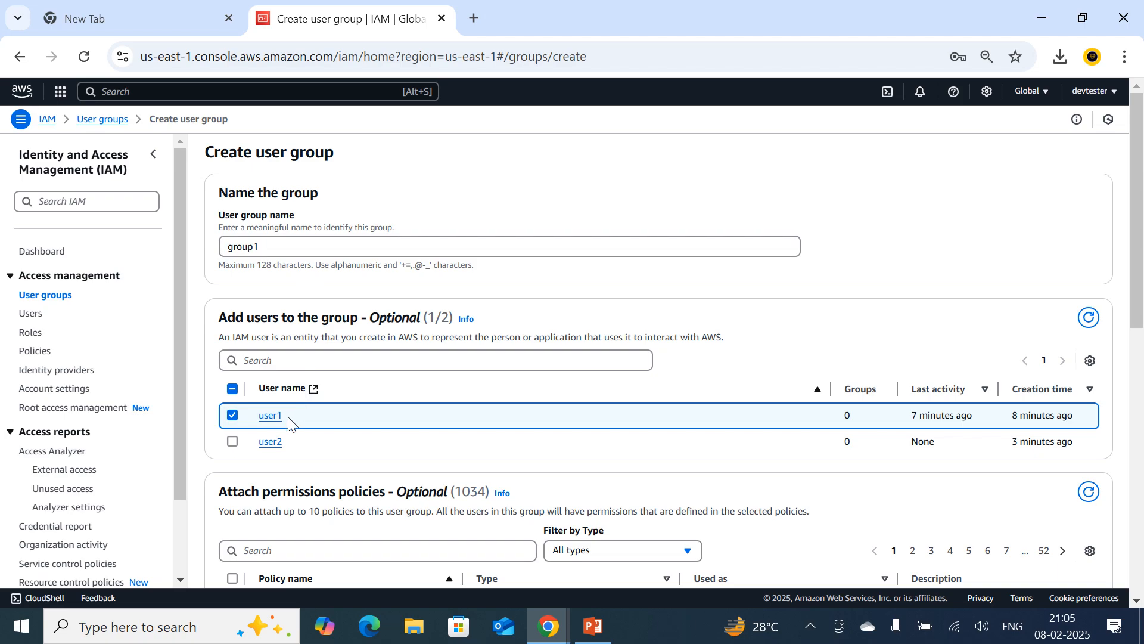
Attach the AdministratorAccess policy to group1, create the group and open its details.
scroll(310, 363, down, 5)
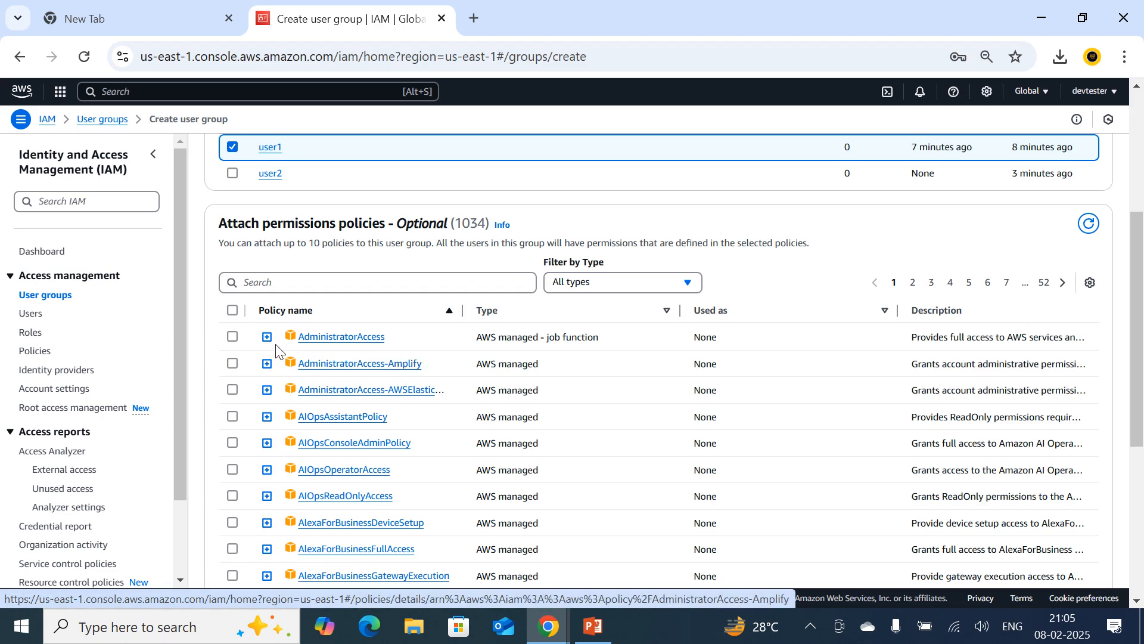
click(232, 338)
scroll(618, 266, down, 5)
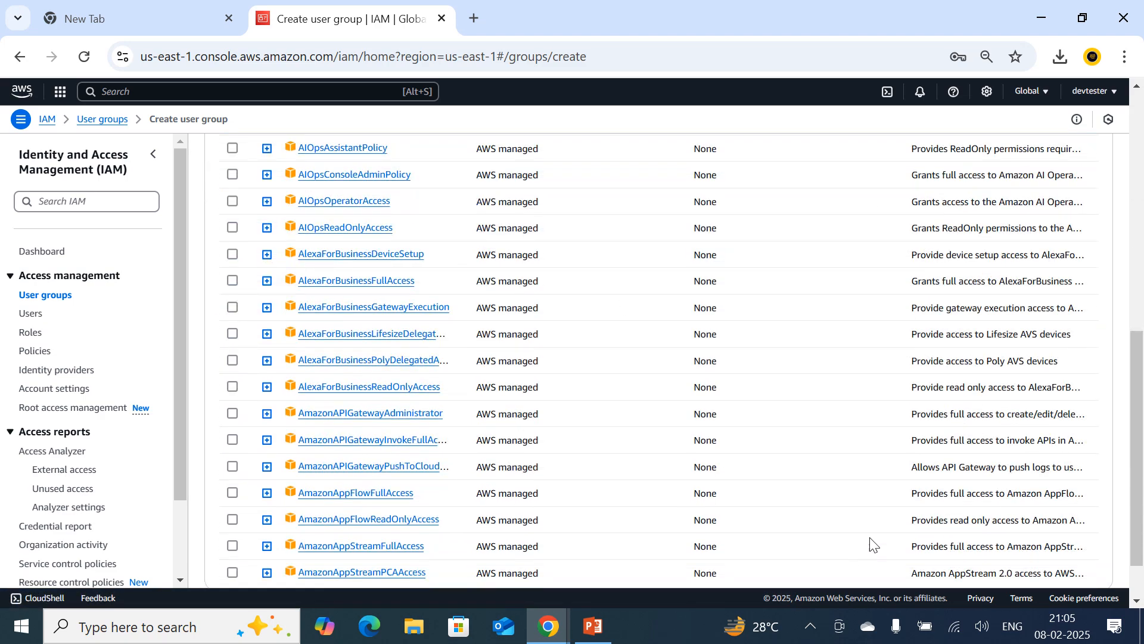
click(1044, 560)
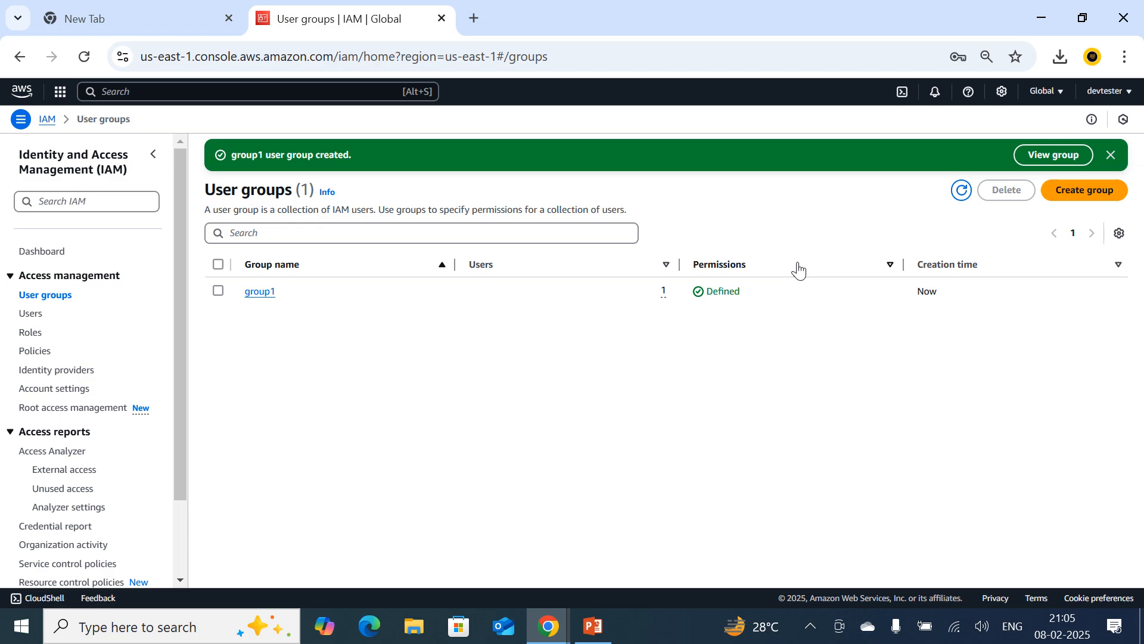
click(266, 293)
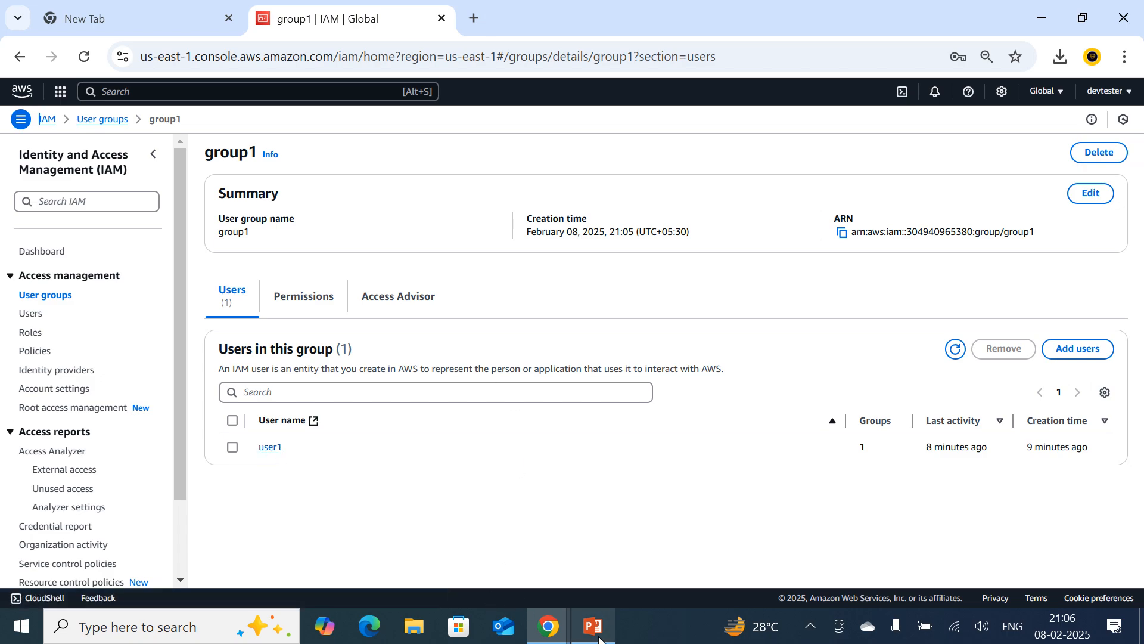
Switch to user1's EC2 console window, refresh the instances list and open the EC2 dashboard to check access.
mouse_move(542, 631)
click(636, 553)
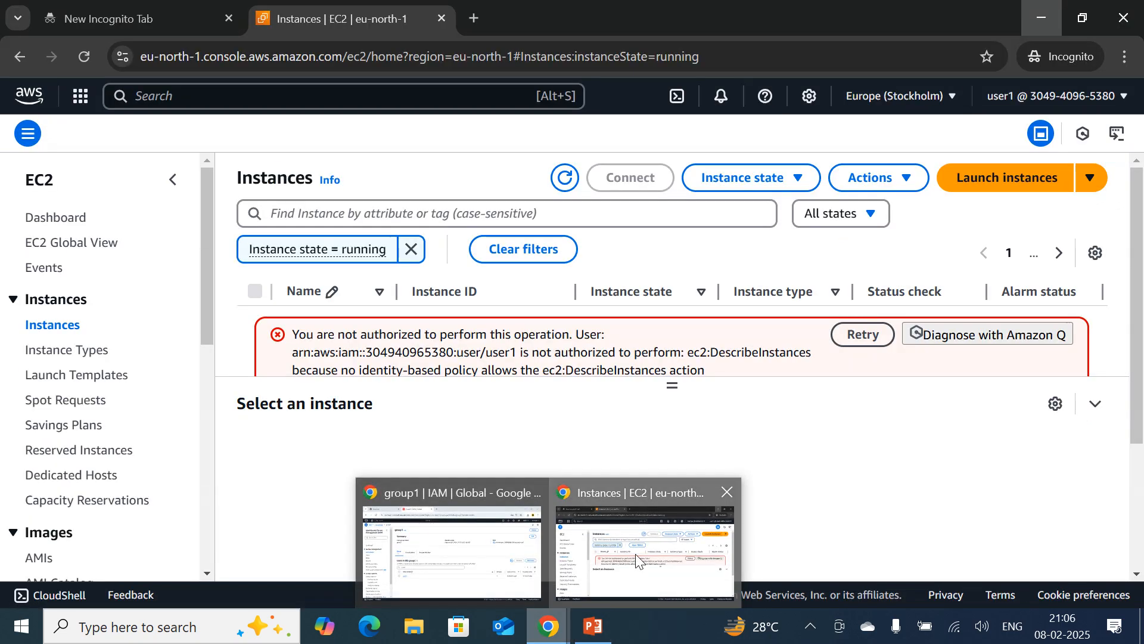
click(563, 177)
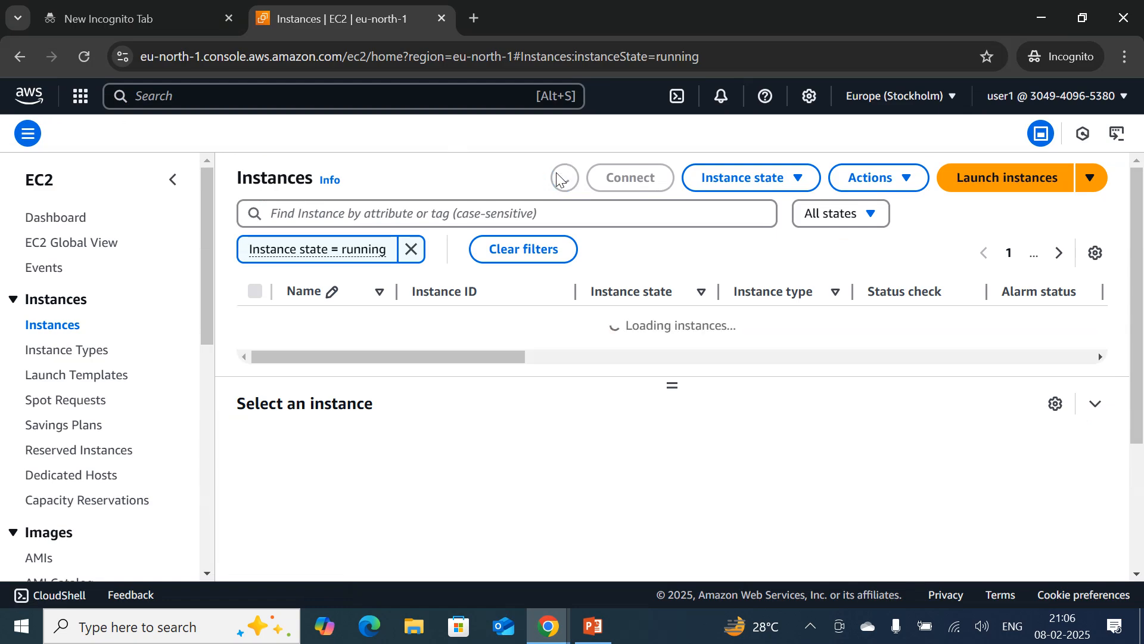
click(67, 219)
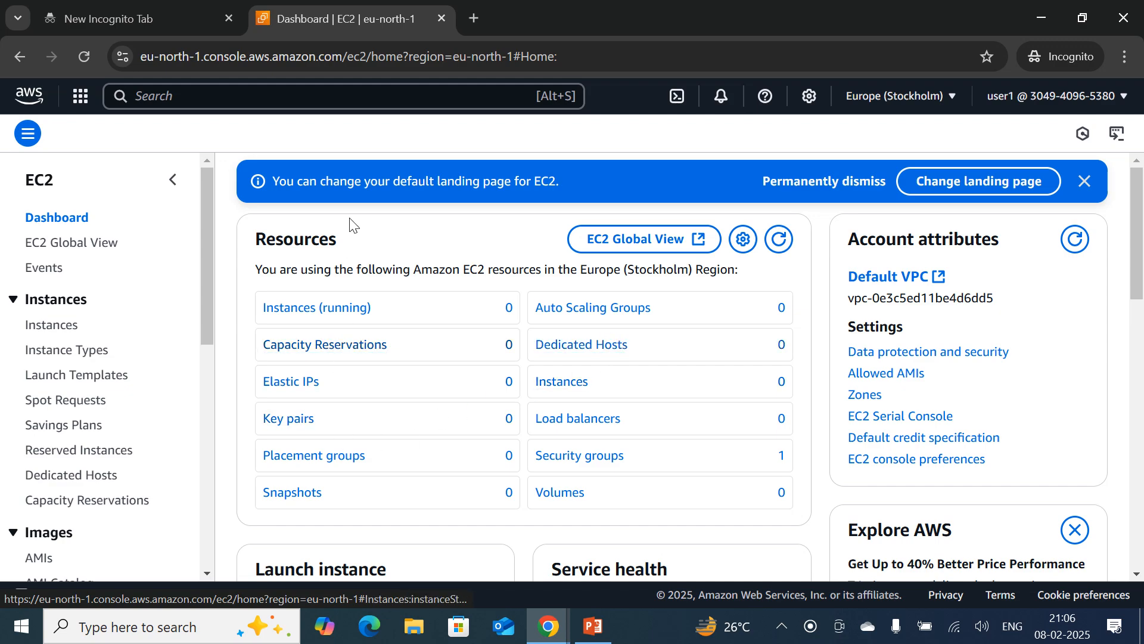
Return to the IAM console window showing group1 and open the list of roles.
mouse_move(546, 624)
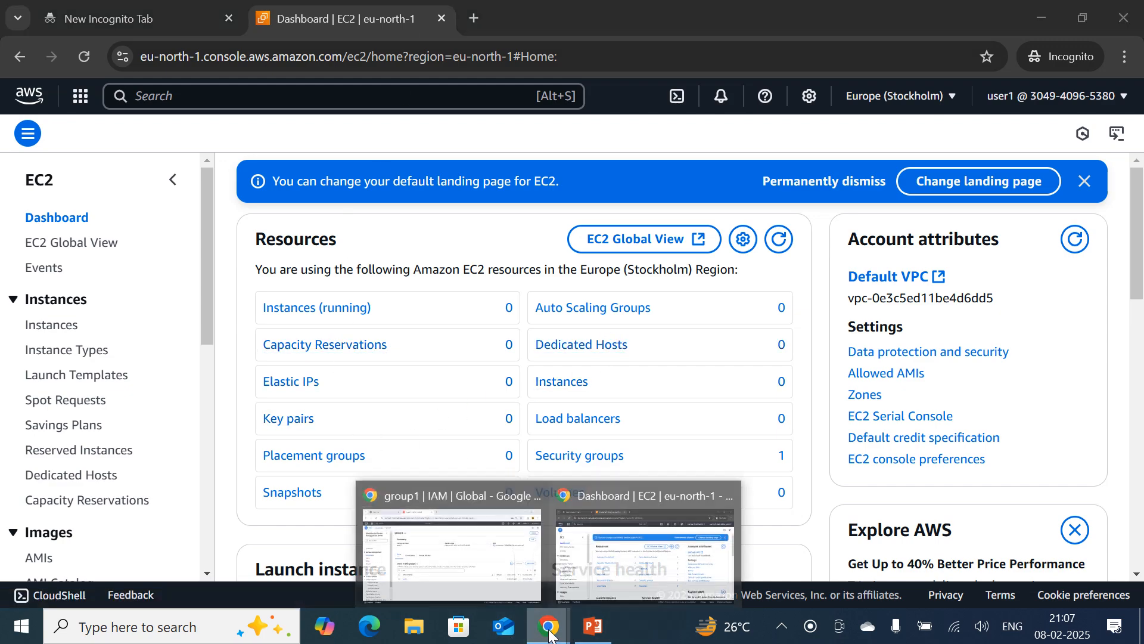
click(379, 508)
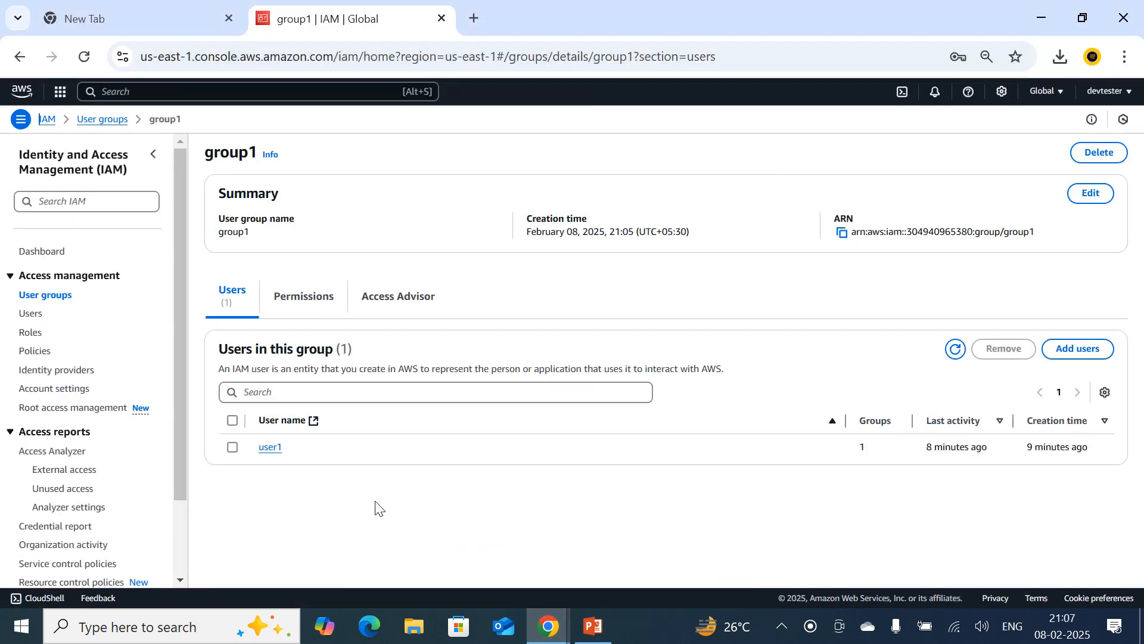
click(34, 337)
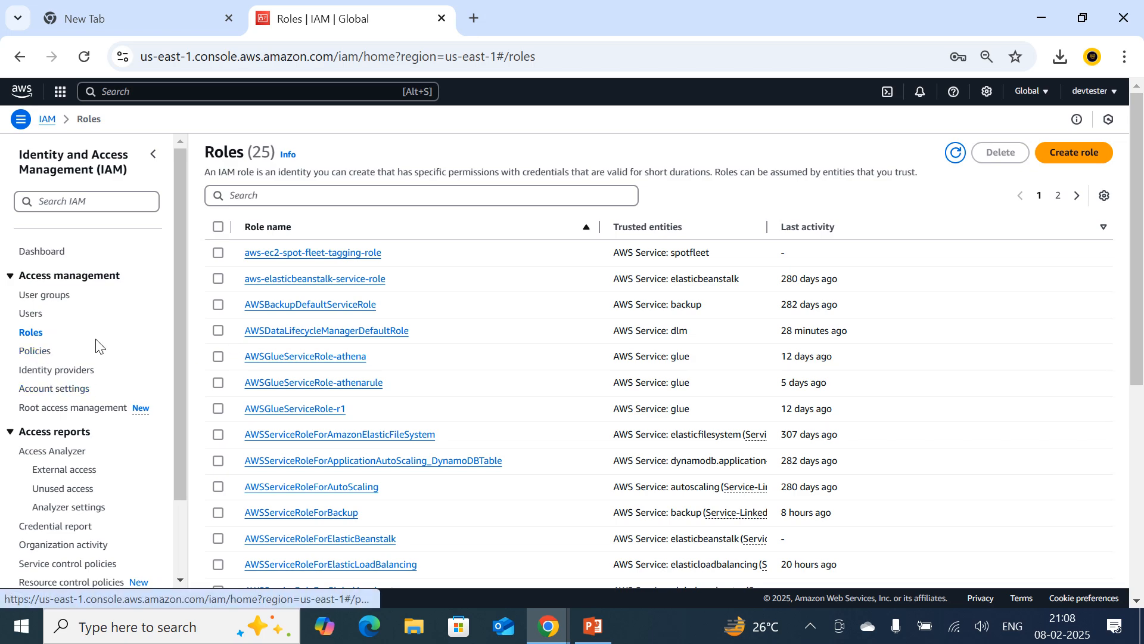
Start a new role with AWS account as the trusted entity type, keeping this account, and proceed to permissions.
click(1068, 160)
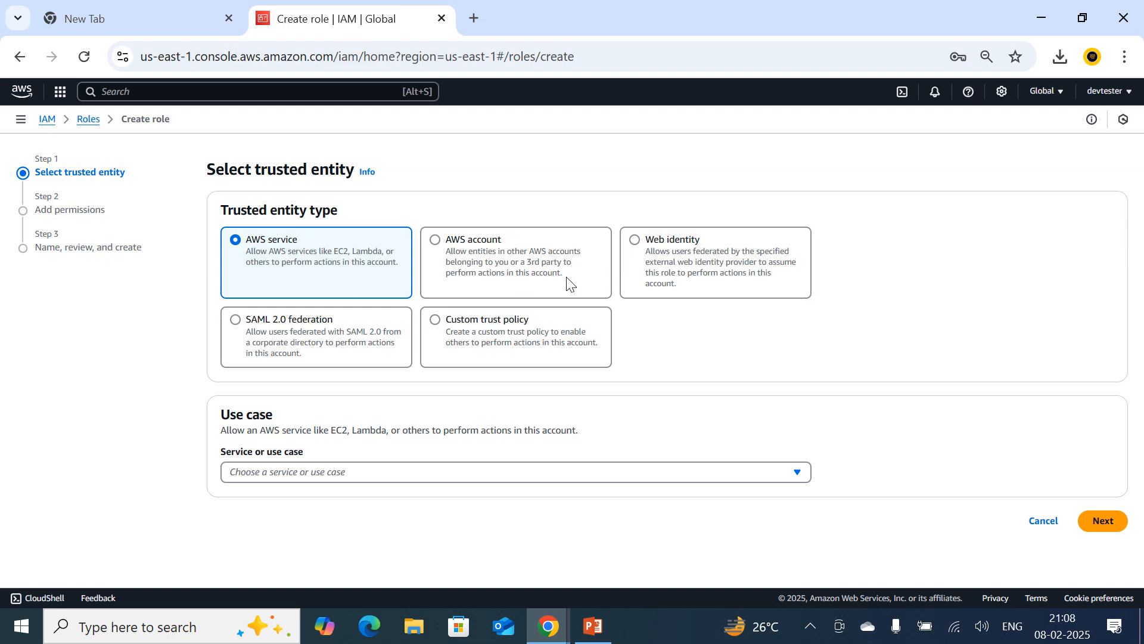
click(439, 243)
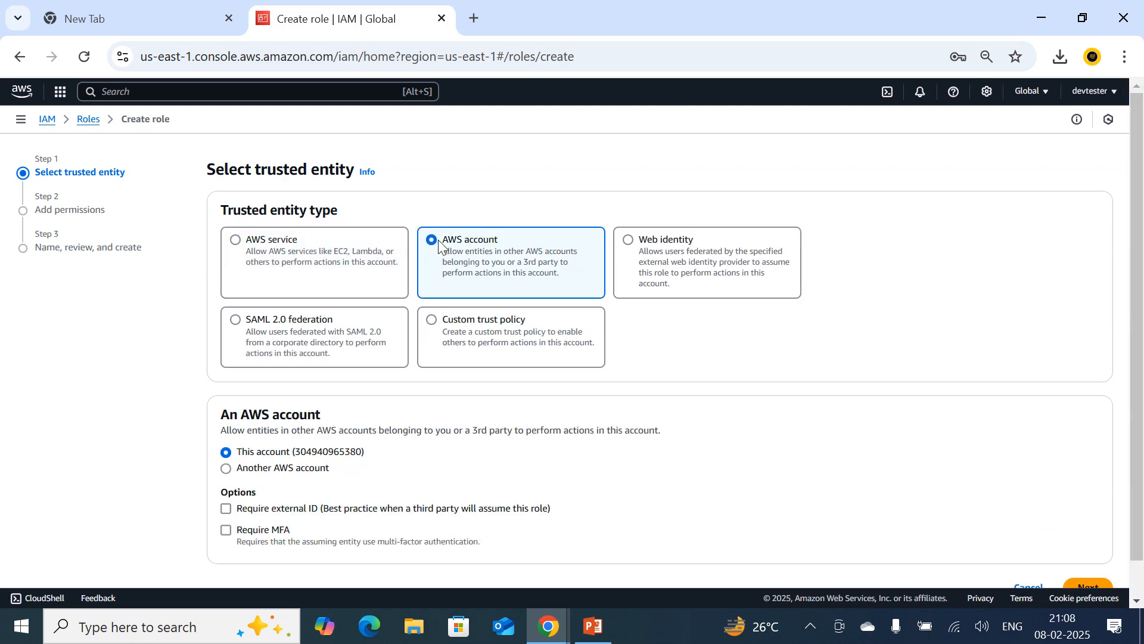
scroll(583, 374, down, 1)
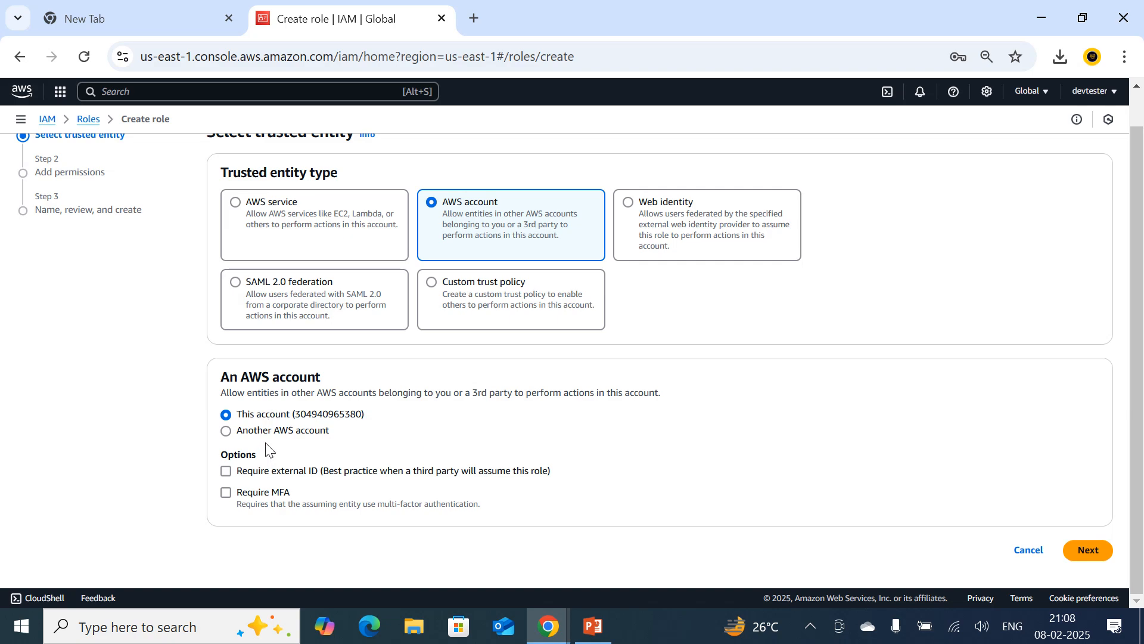
click(1076, 565)
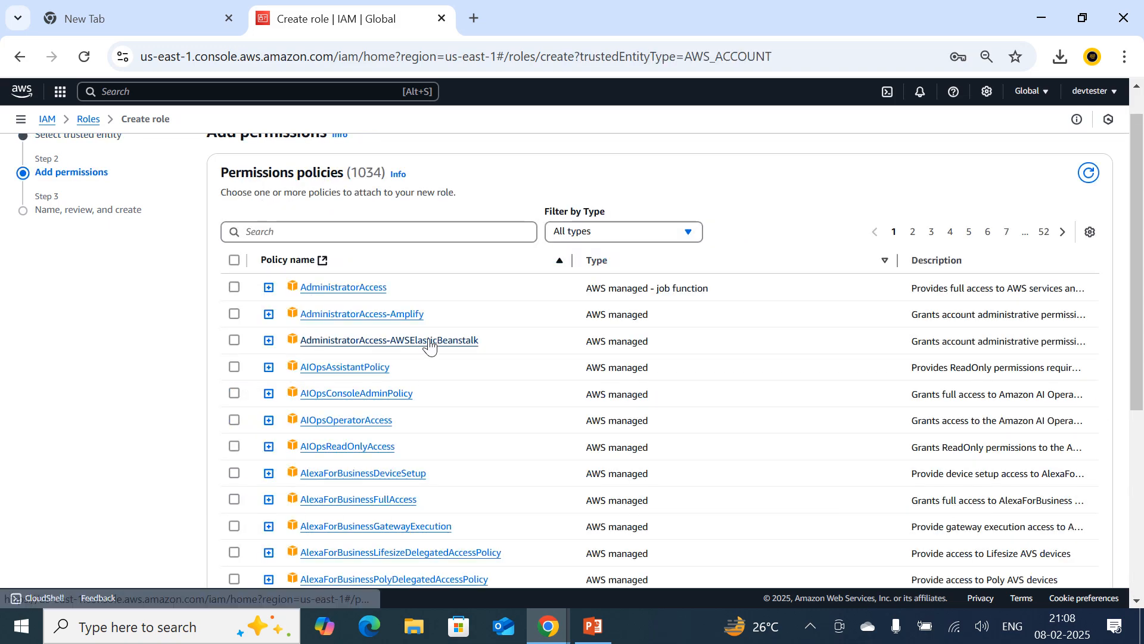
Look through the permissions policies for the role, trying AdministratorAccess and clearing it again.
scroll(417, 345, down, 1)
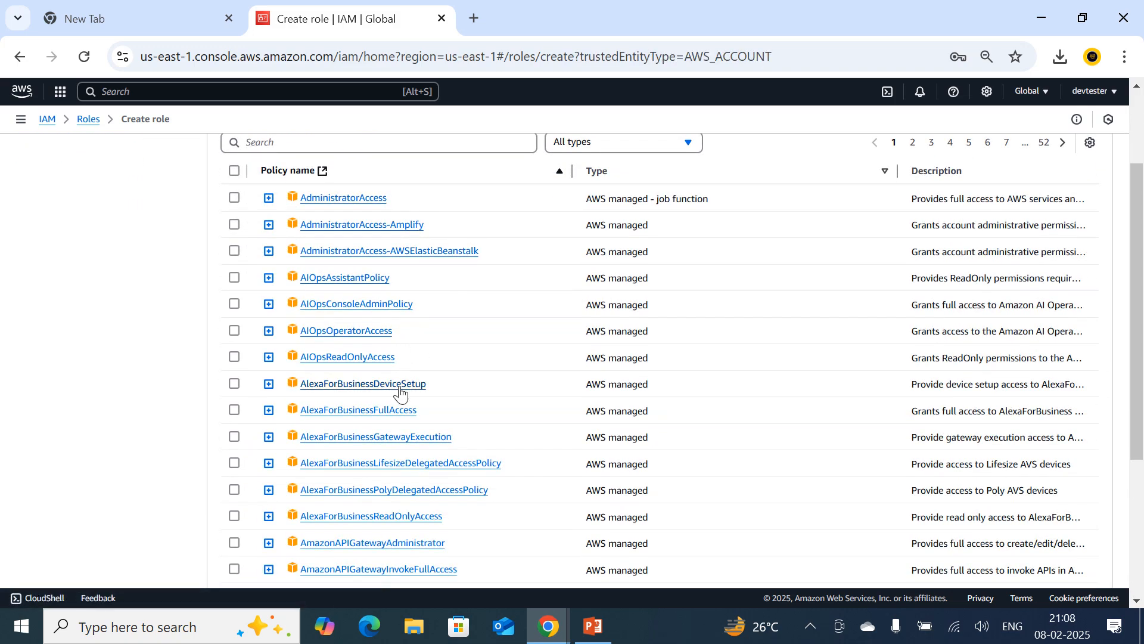
scroll(399, 391, down, 2)
scroll(411, 411, up, 3)
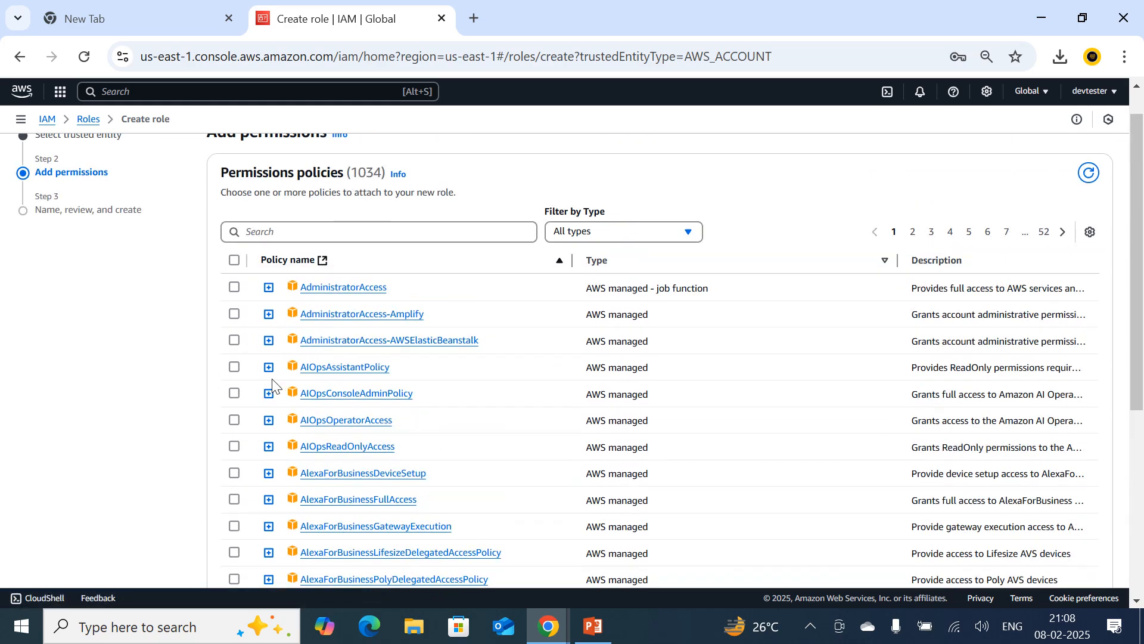
click(234, 287)
scroll(567, 352, down, 1)
scroll(614, 405, down, 3)
scroll(596, 399, up, 4)
click(234, 324)
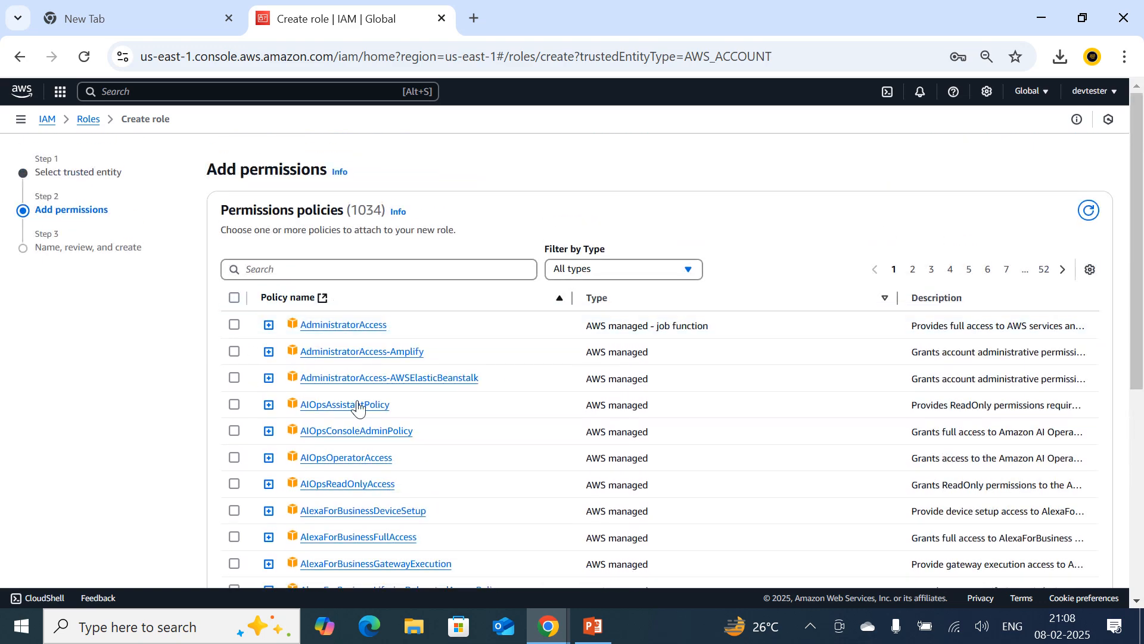
scroll(358, 399, down, 4)
Search the policies for s3, select AmazonS3ReadOnlyAccess for the role and proceed to the review.
click(307, 277)
text(s3)
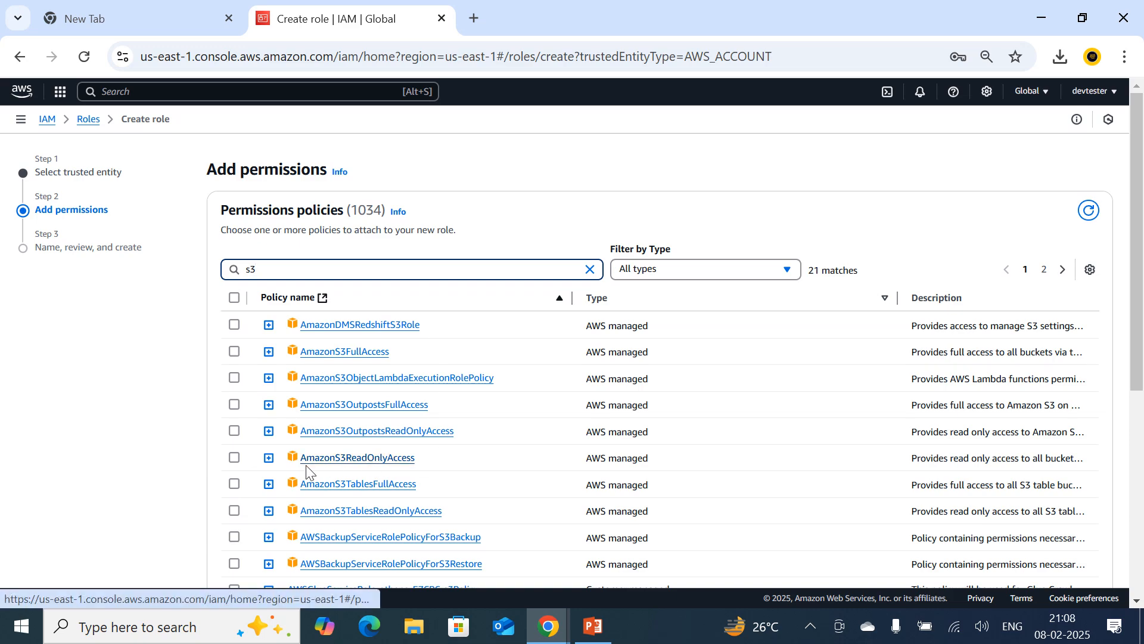
click(234, 457)
scroll(713, 466, down, 2)
scroll(713, 466, down, 3)
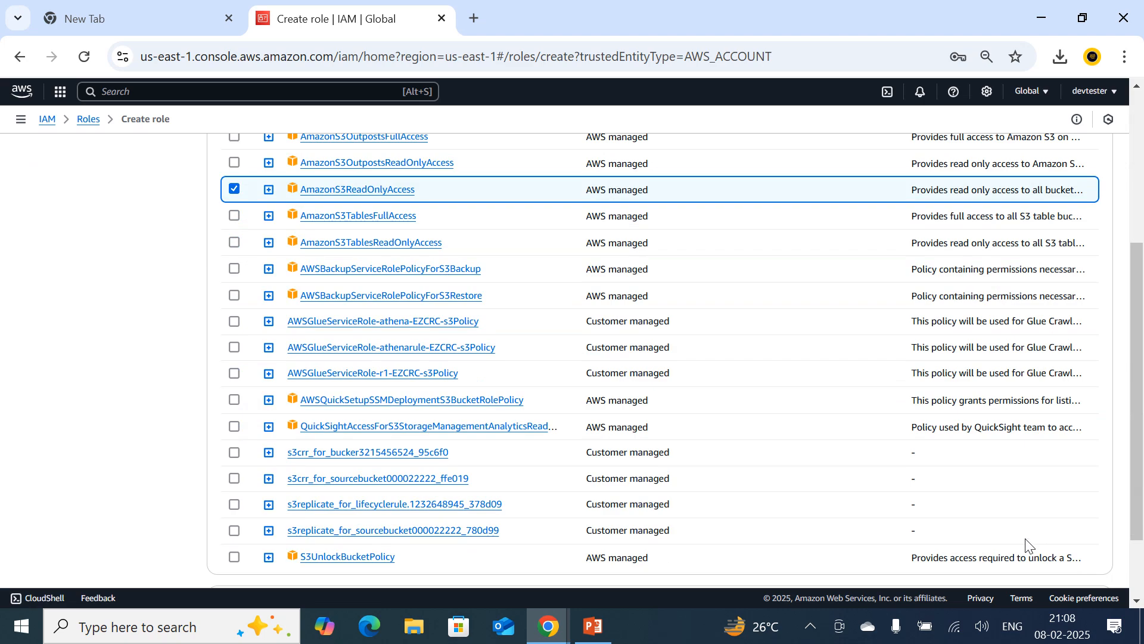
click(1090, 552)
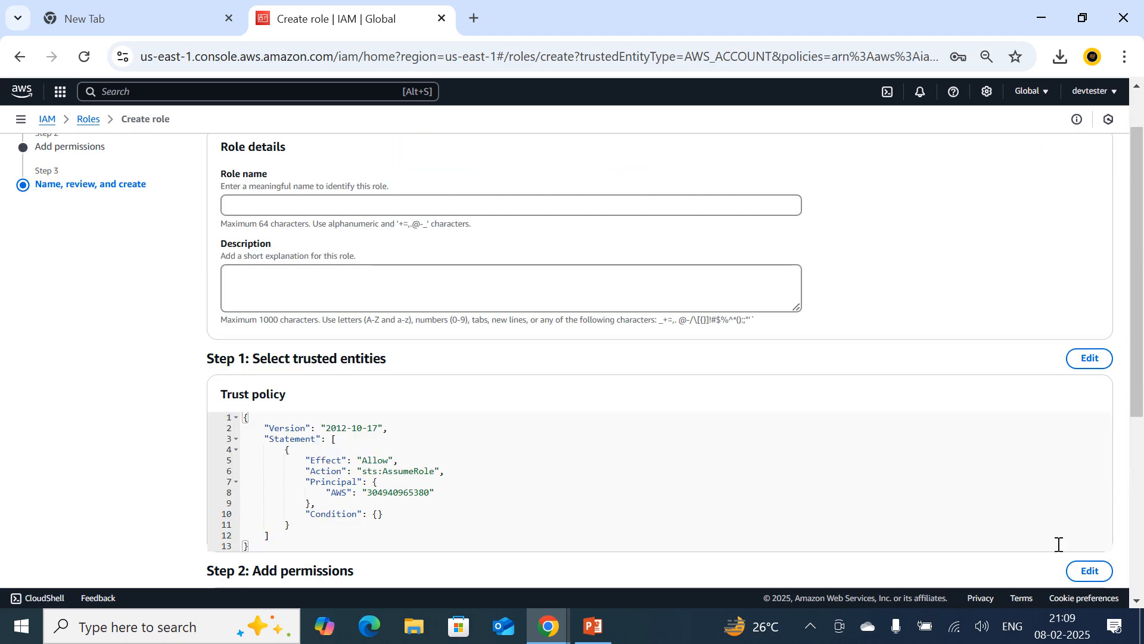
Name the role s3readonly without spaces and copy the same text into its description.
click(284, 209)
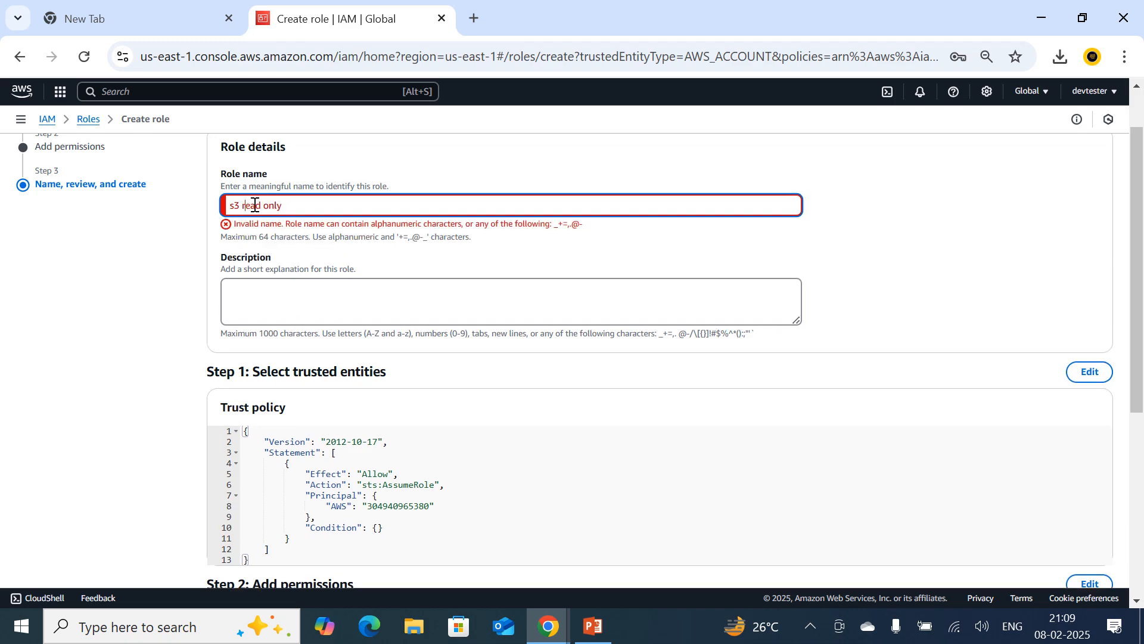
key(BackSpace)
key(BackSpace)
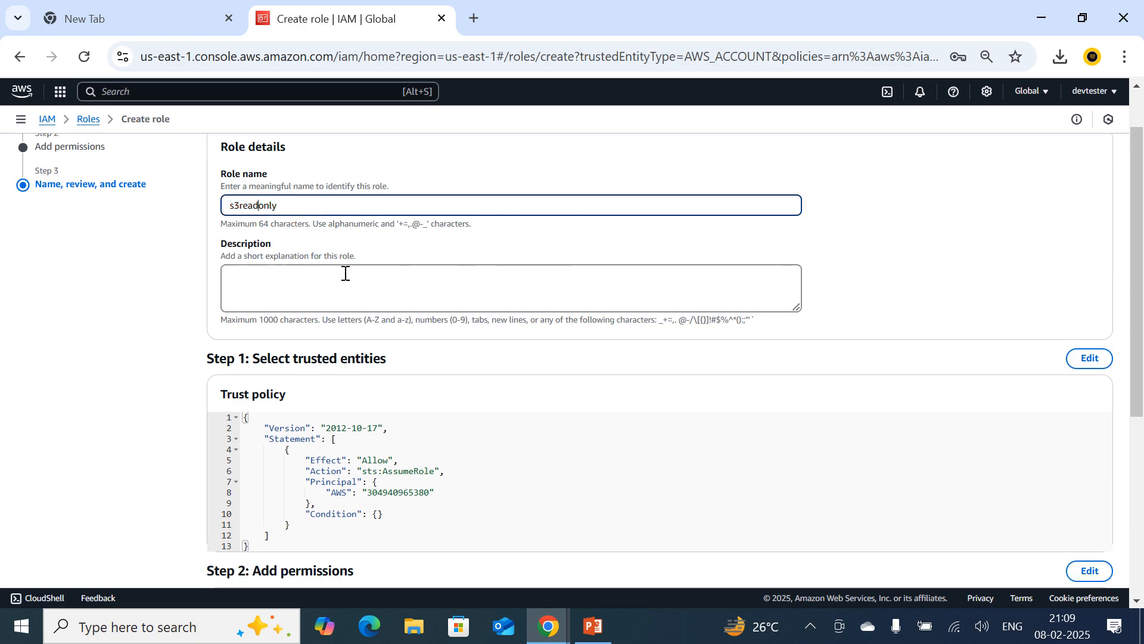
drag(278, 206, 179, 189)
key(ctrl+c)
click(286, 284)
key(ctrl+v)
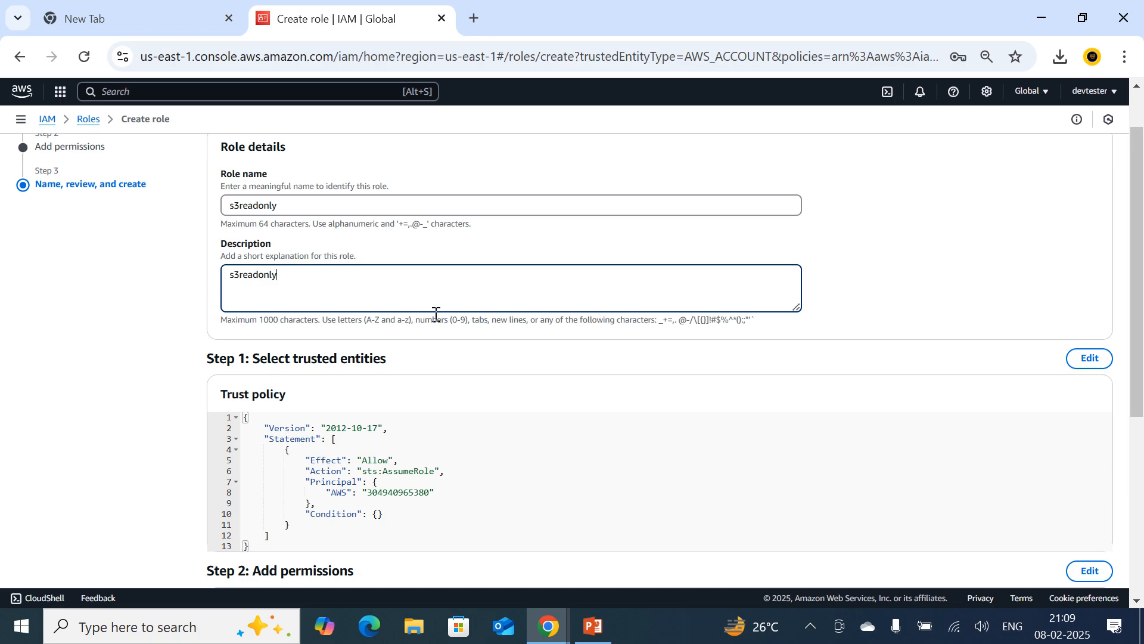
Review the role's trust policy, permissions and tags, and leave for the roles list, discarding the unsaved role.
scroll(404, 388, down, 5)
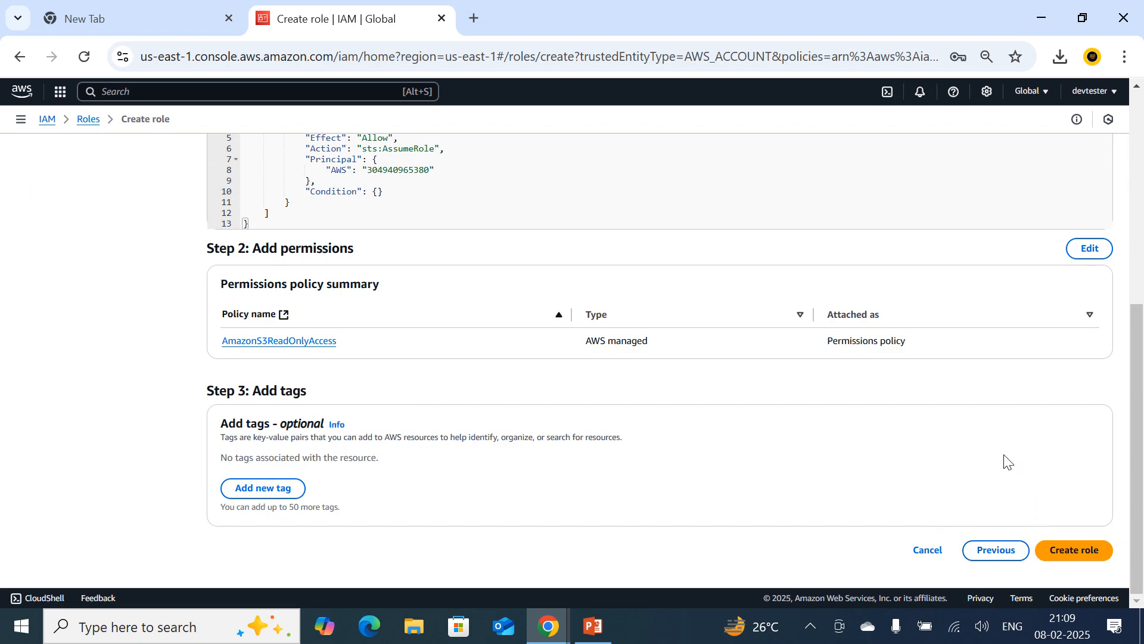
scroll(408, 325, up, 2)
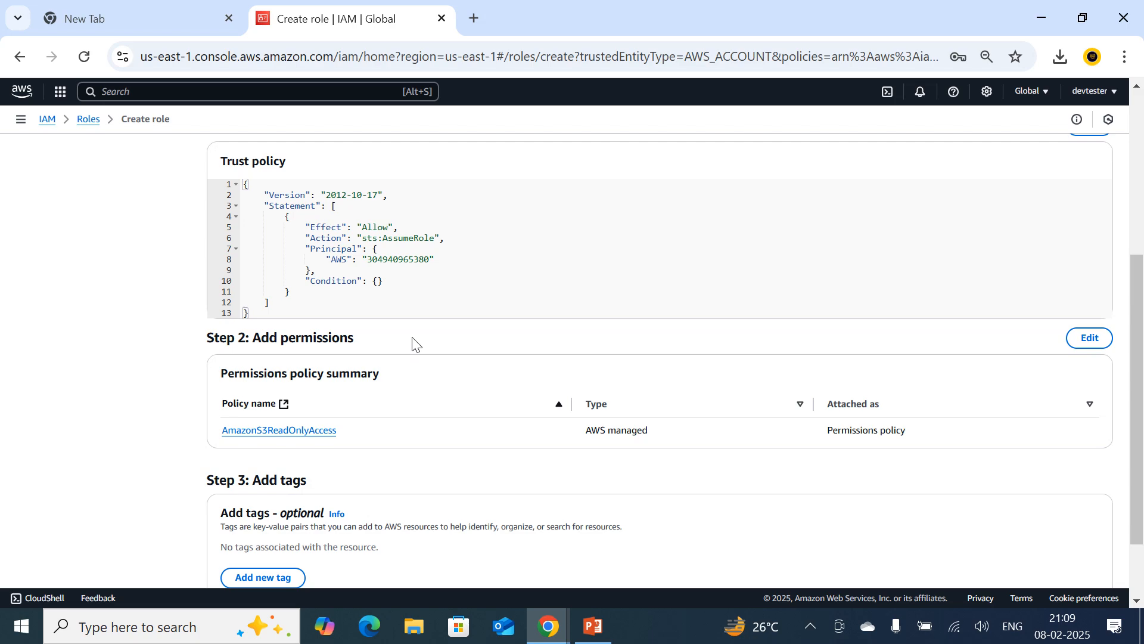
scroll(412, 349, up, 5)
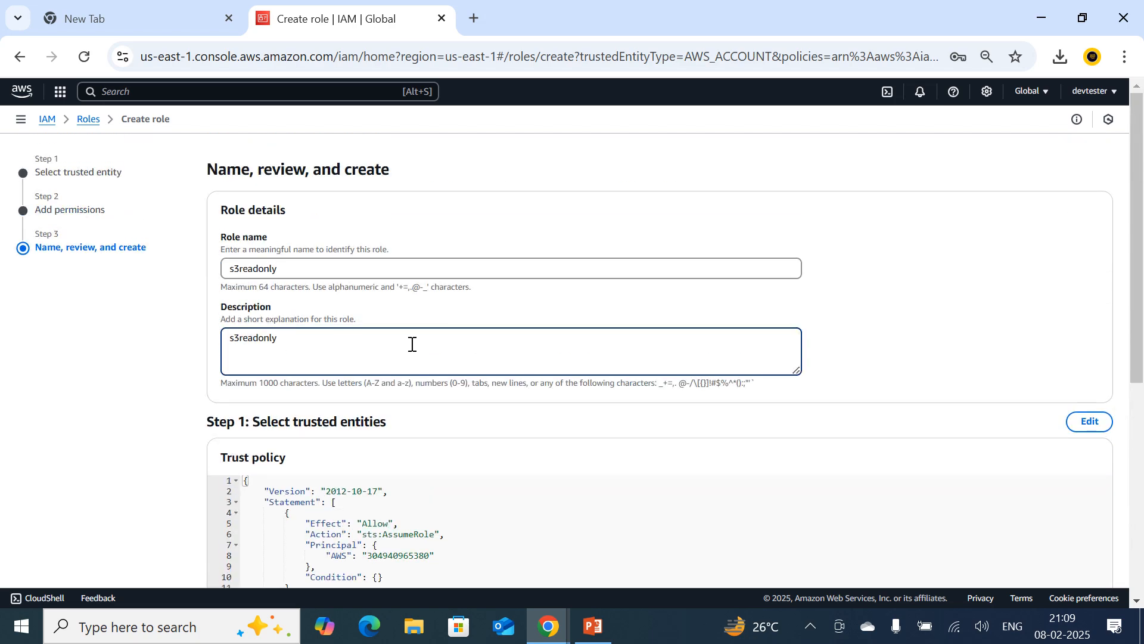
click(88, 119)
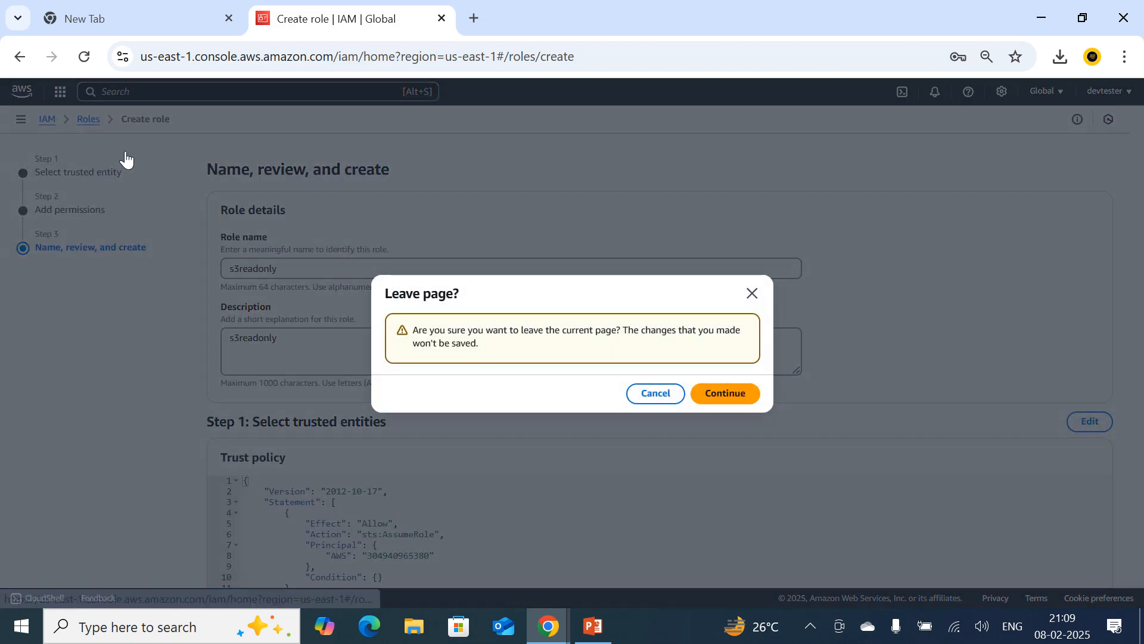
click(711, 398)
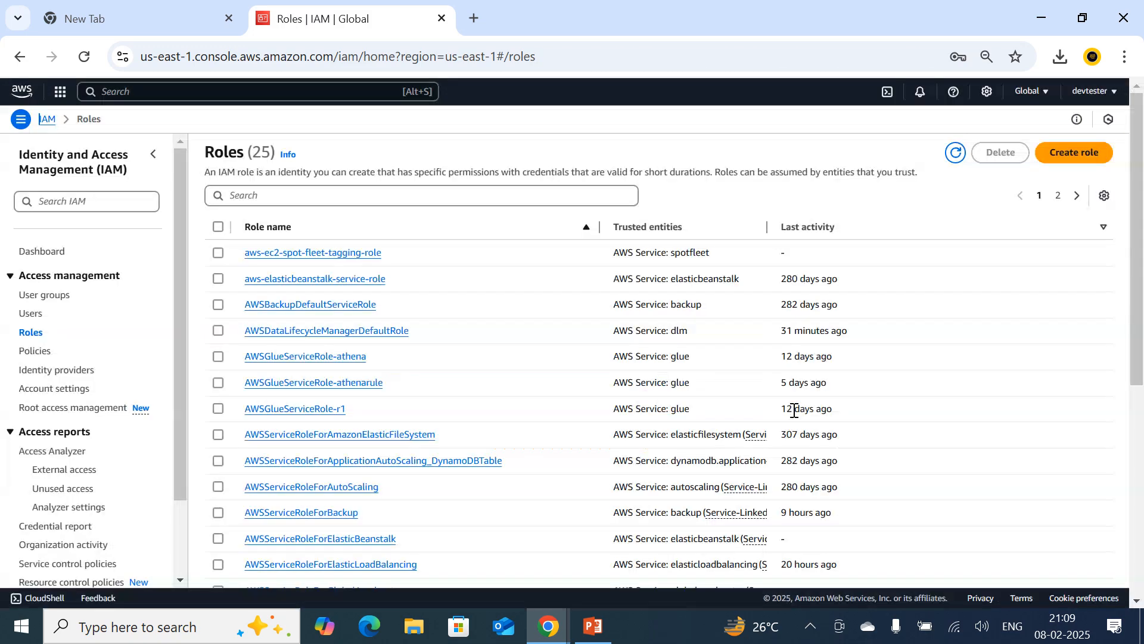
Start a new IAM policy in the visual editor and choose EC2 as its service.
click(40, 356)
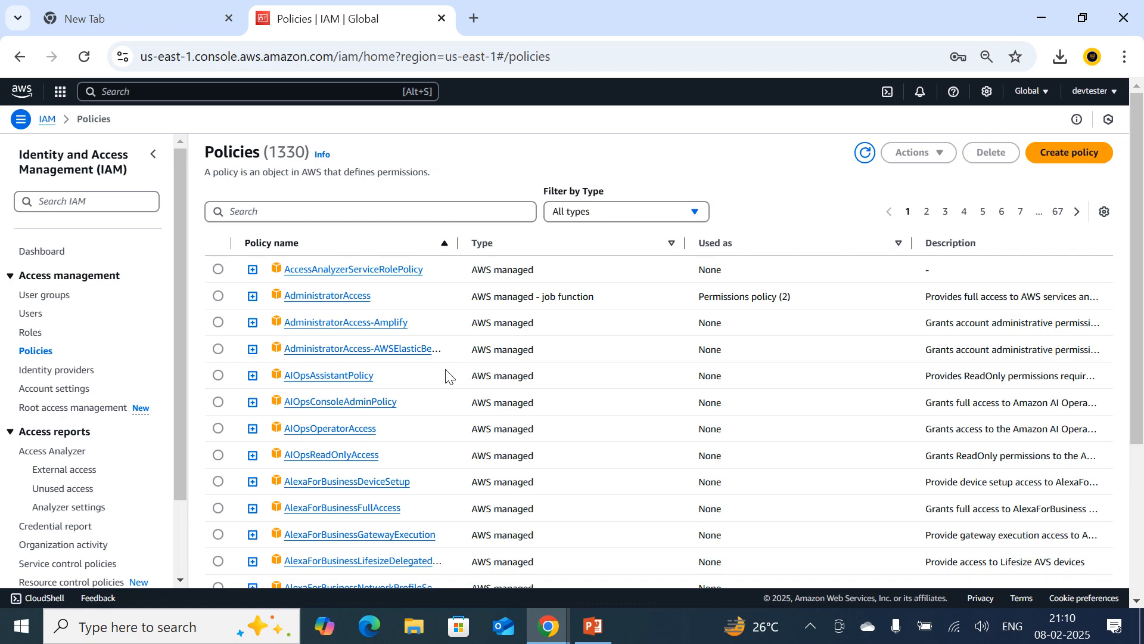
click(1070, 155)
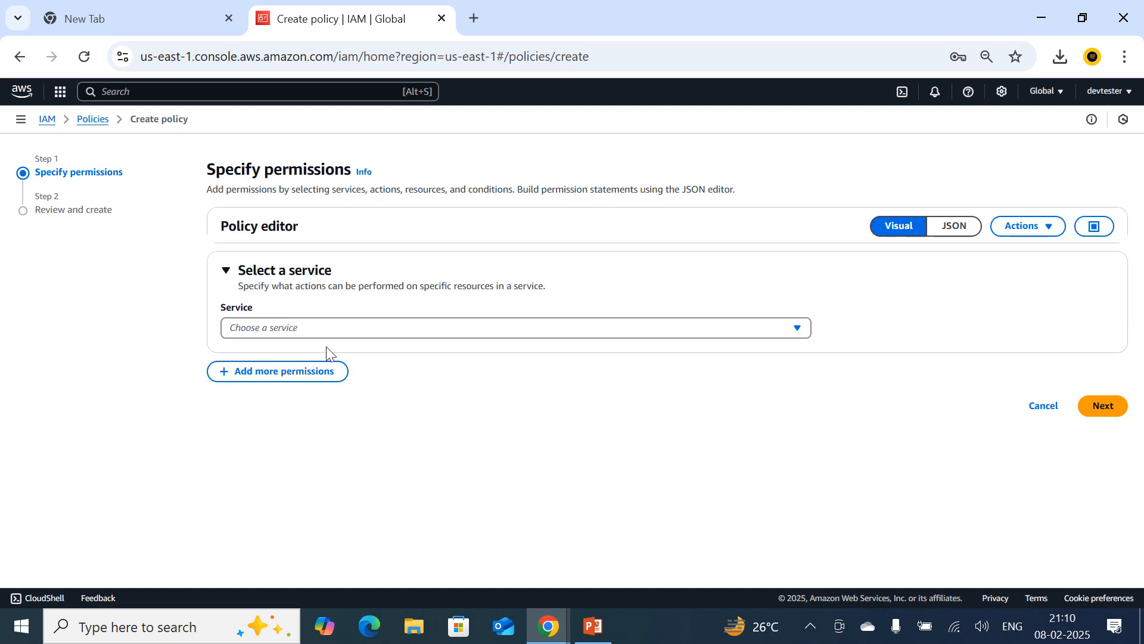
click(320, 332)
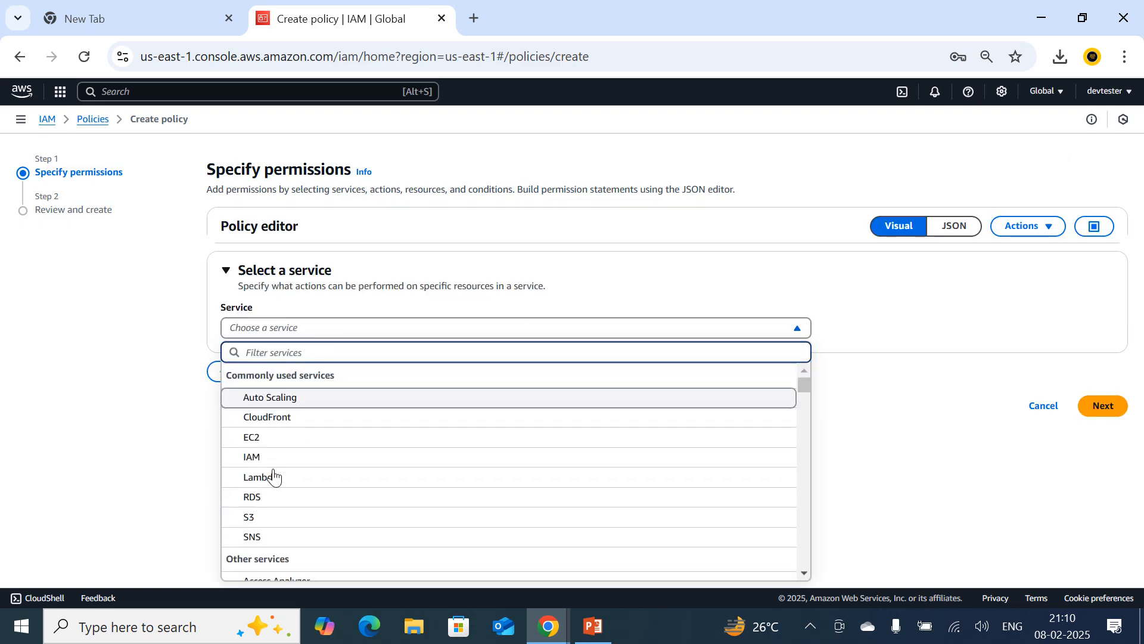
click(271, 439)
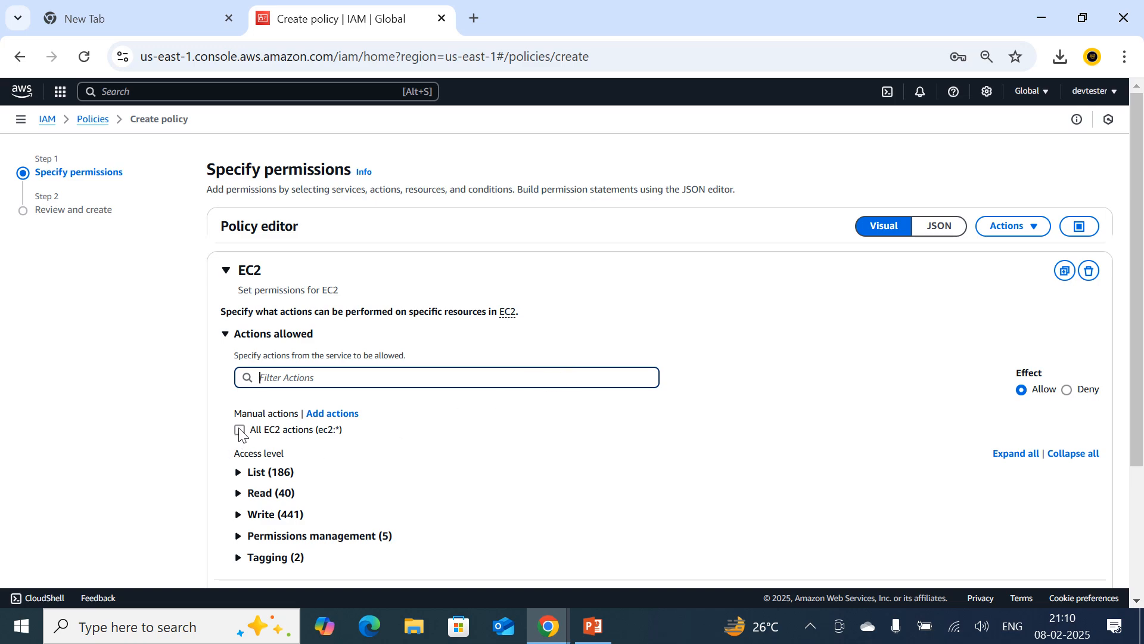
Allow all EC2 actions (ec2:*) in the policy and expand the List access level.
click(240, 426)
click(239, 429)
click(239, 469)
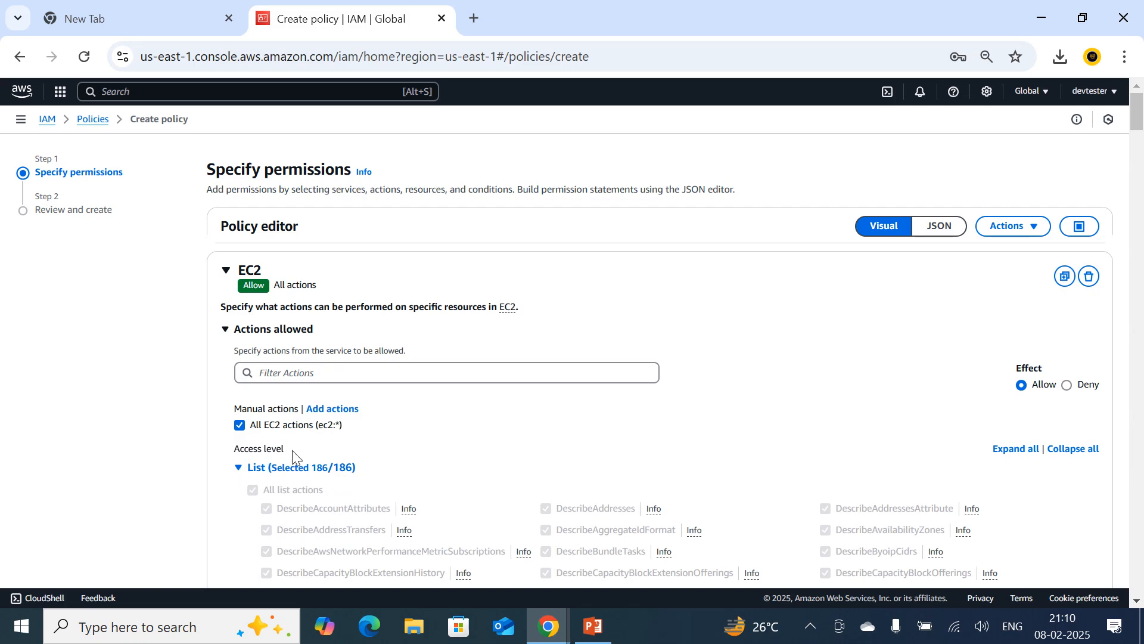
Collapse the List access level, set the policy's resources to All, and continue to the policy review.
scroll(250, 467, down, 3)
click(238, 289)
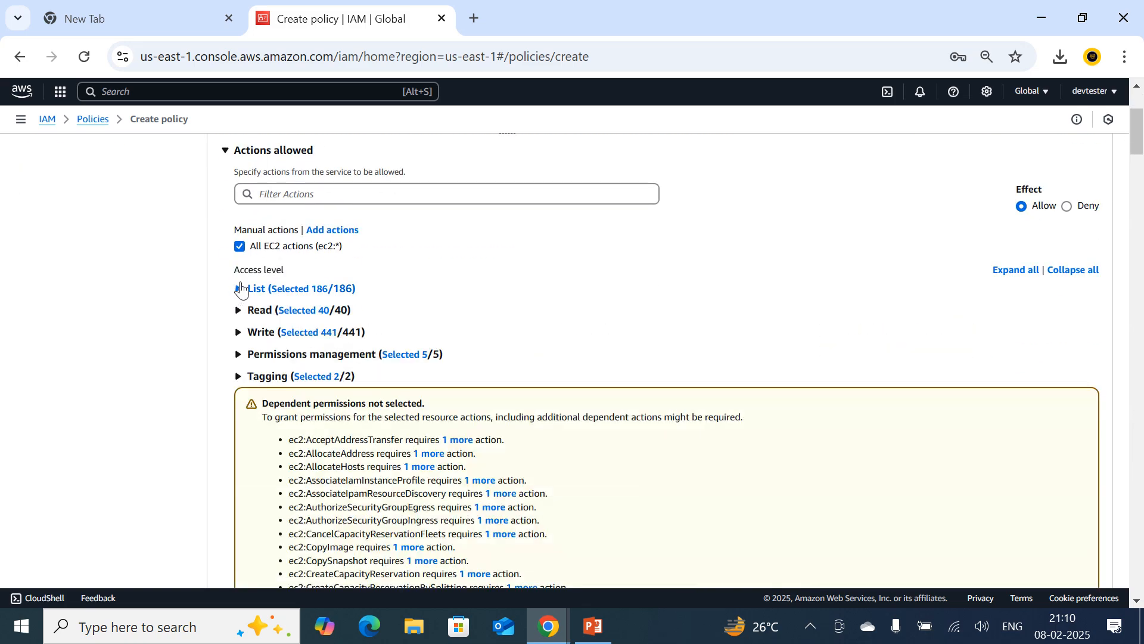
scroll(717, 435, down, 15)
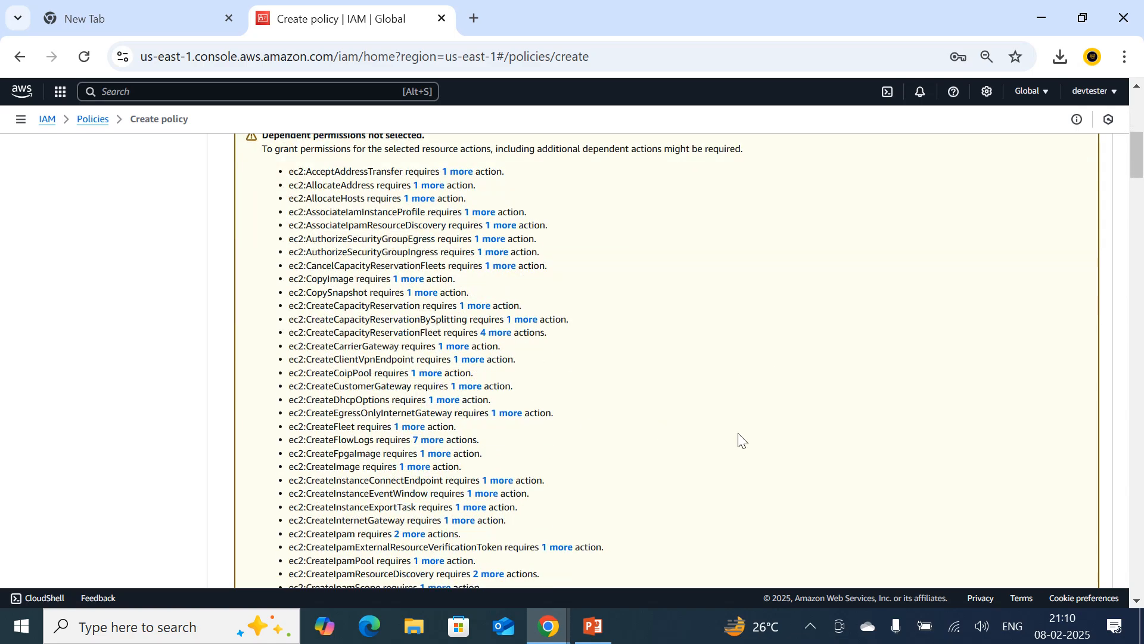
scroll(763, 460, down, 20)
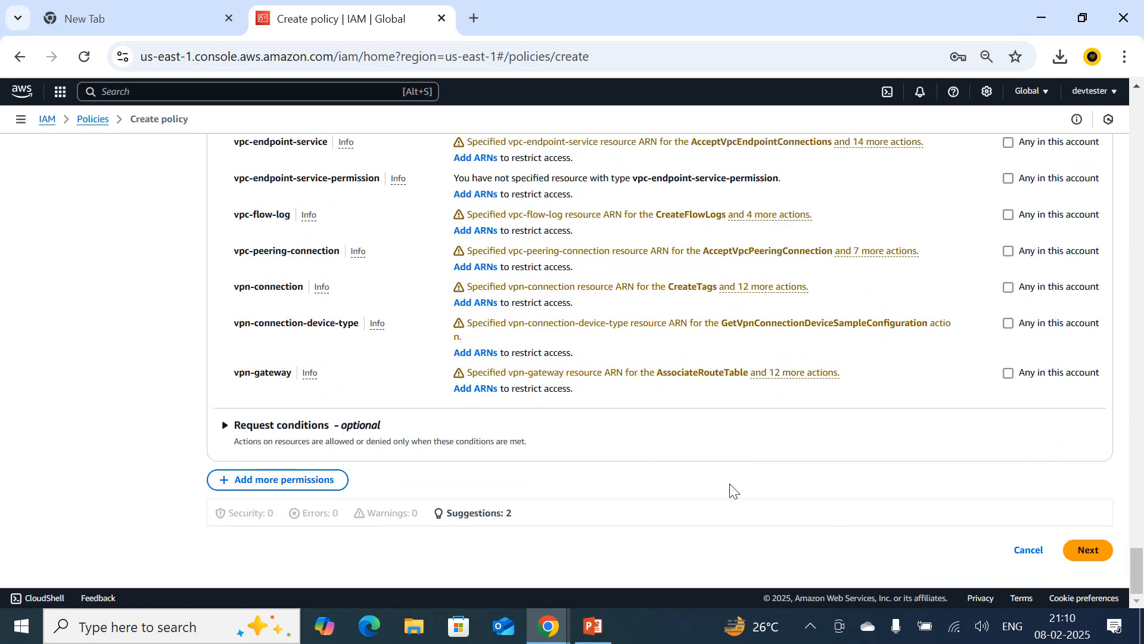
scroll(485, 340, up, 20)
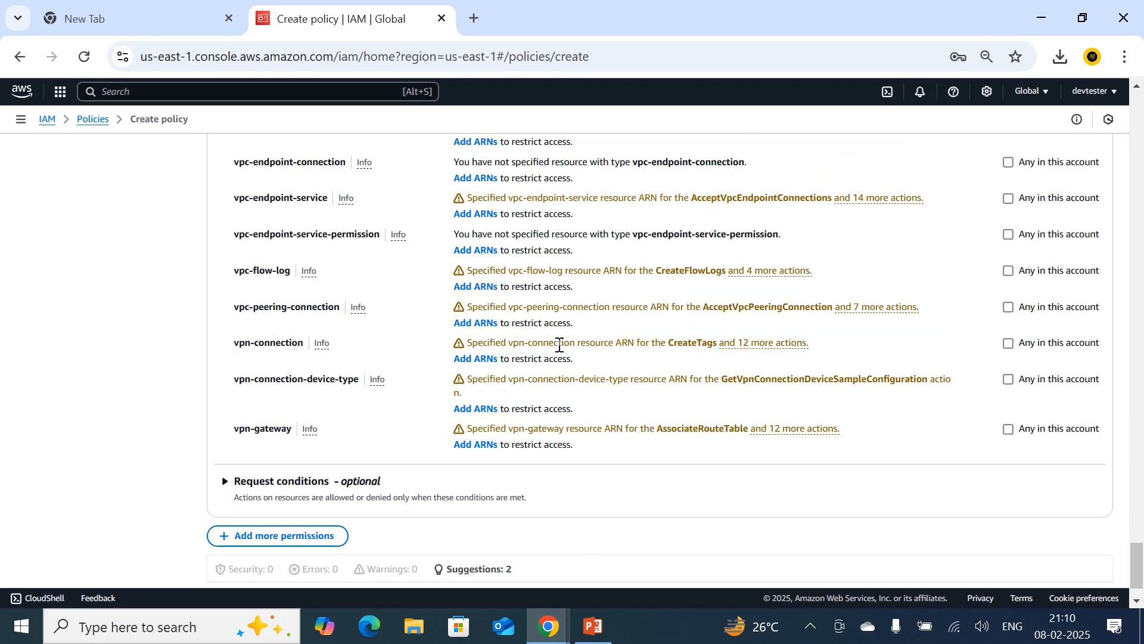
scroll(557, 358, up, 20)
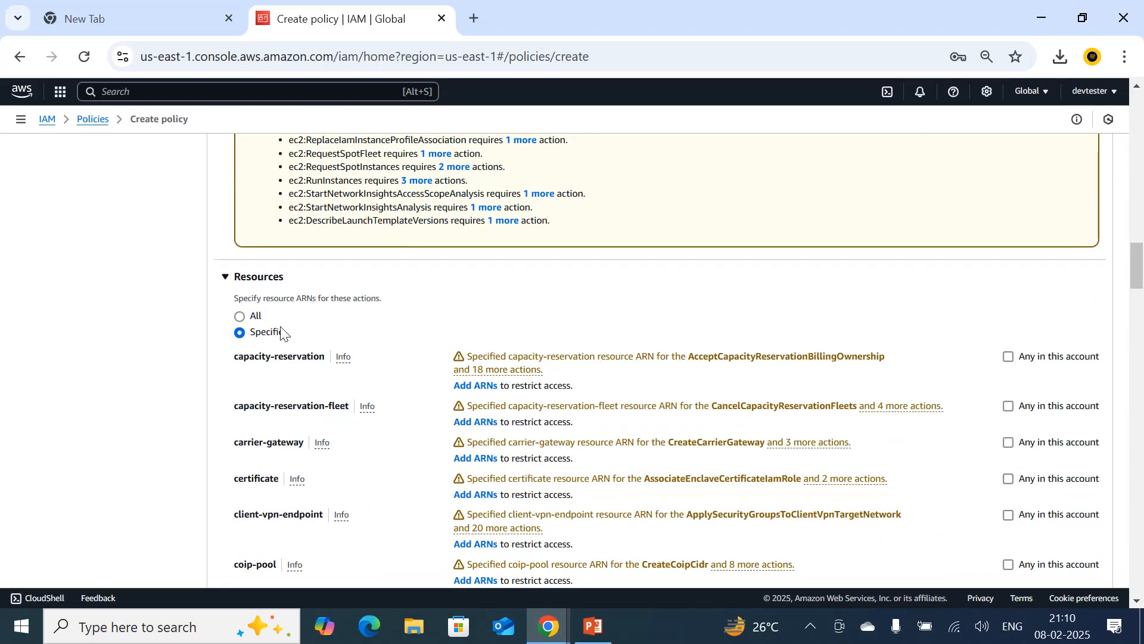
click(240, 316)
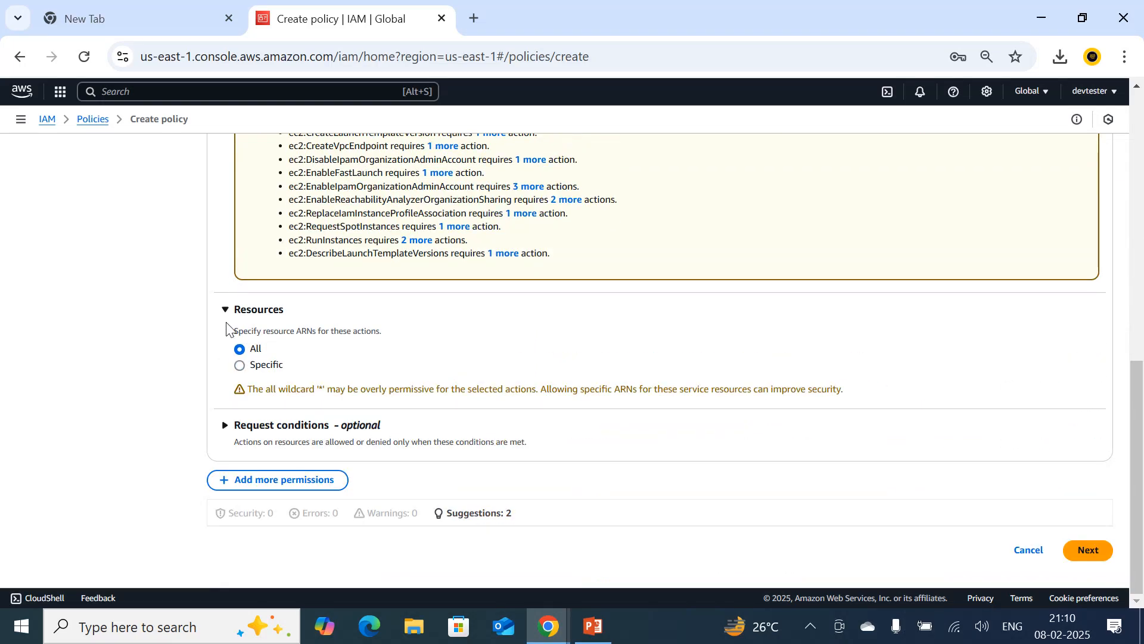
click(1091, 544)
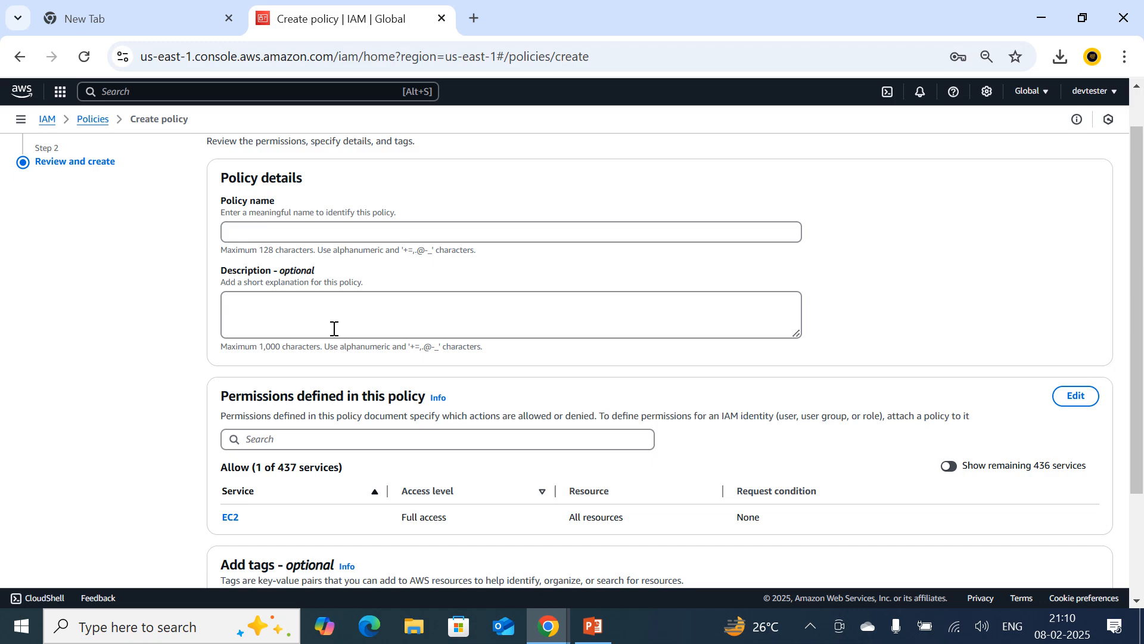
scroll(364, 438, down, 3)
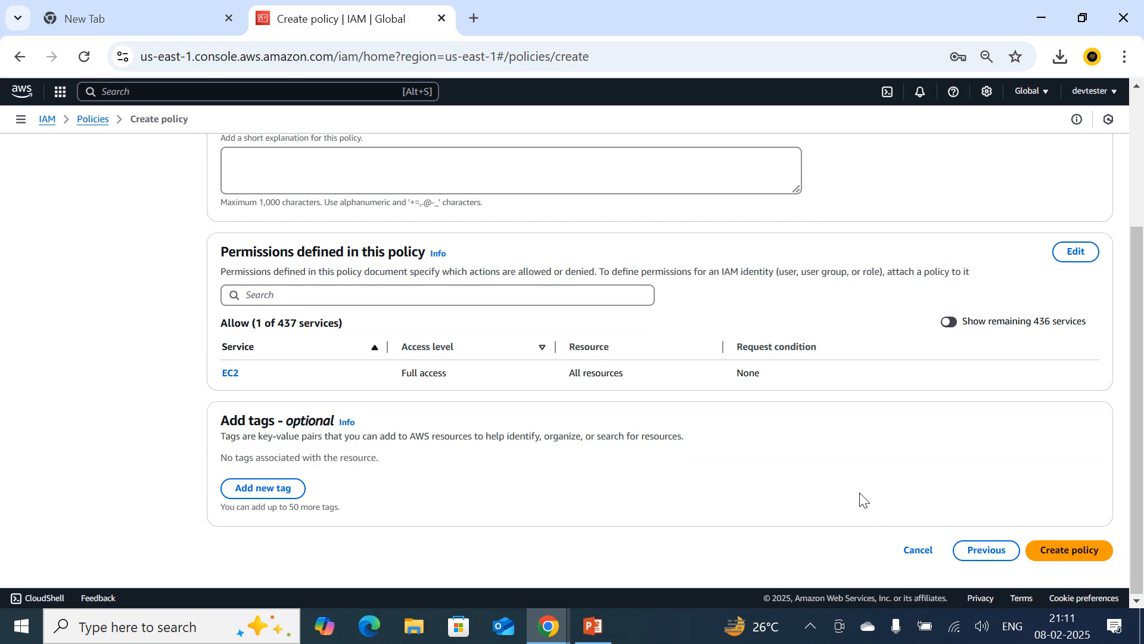
Search Google for "aws policy generator" in a new browser tab, and return to the policy review.
click(472, 20)
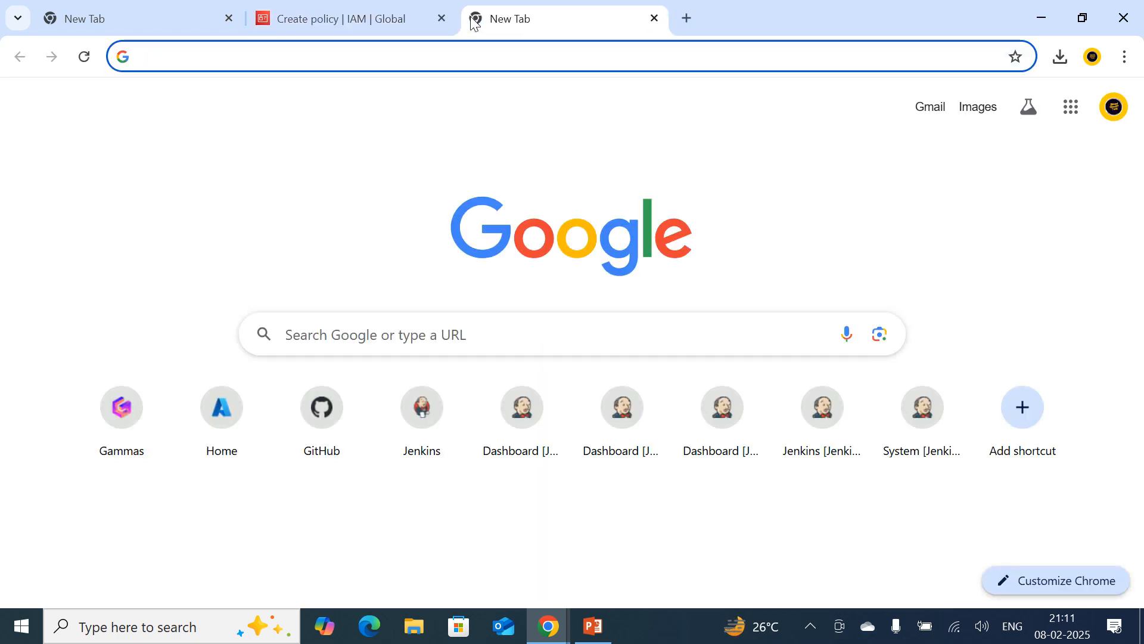
text(aws)
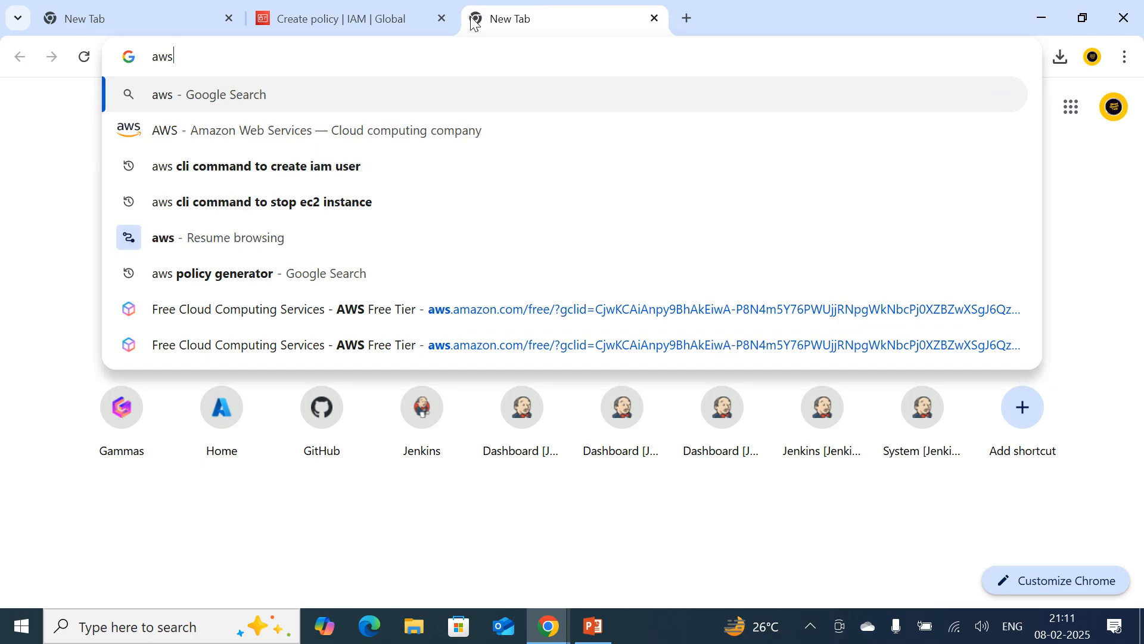
text( ploicy)
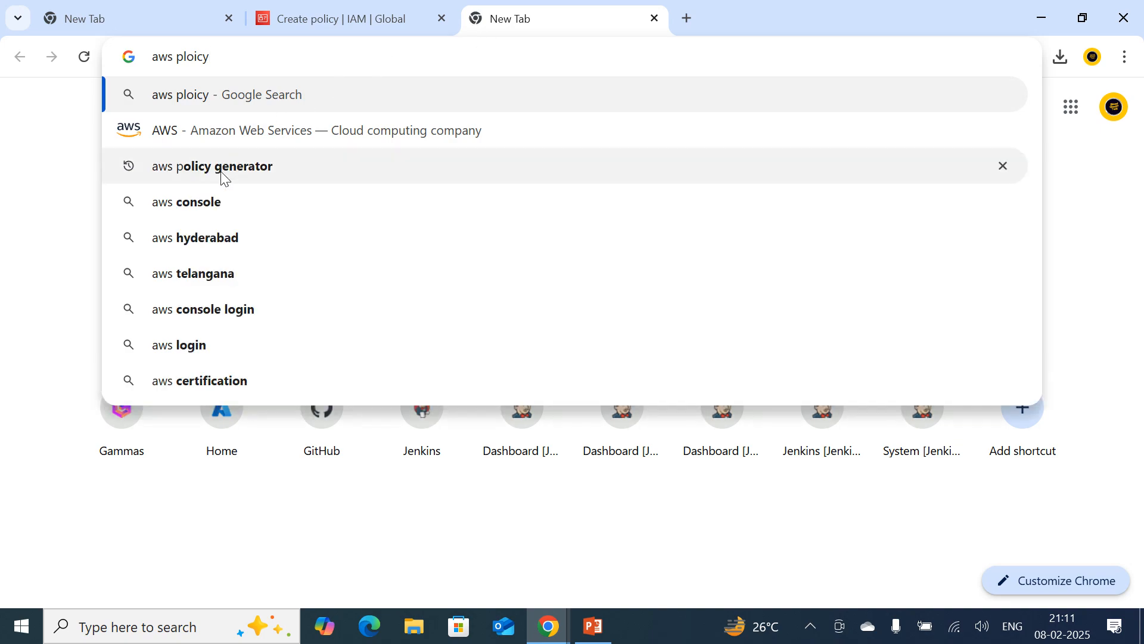
click(225, 173)
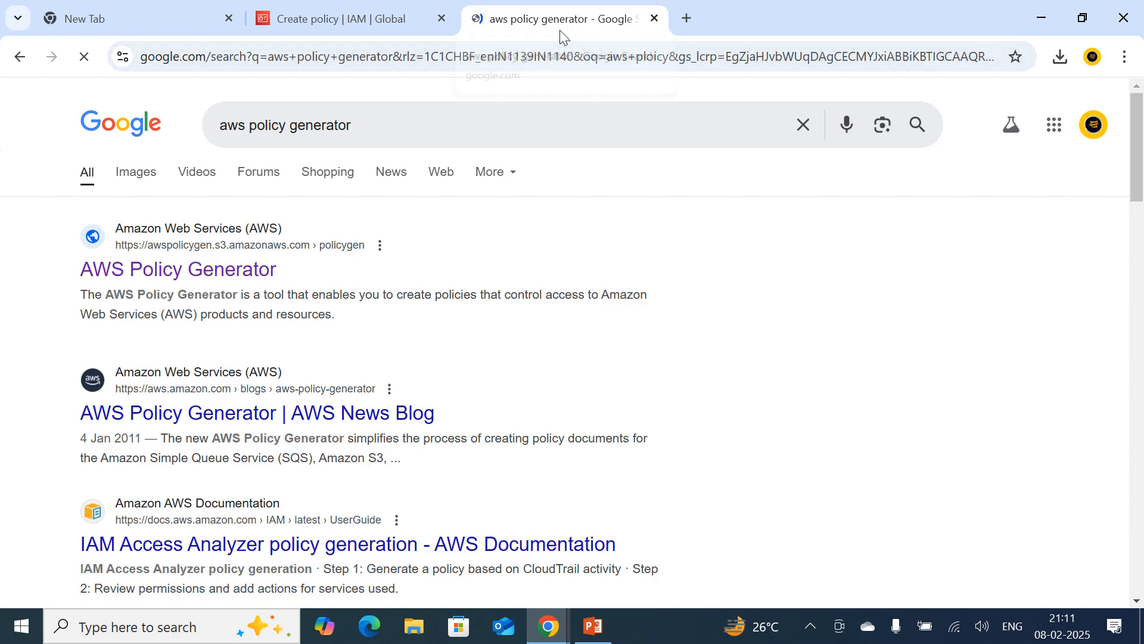
click(373, 22)
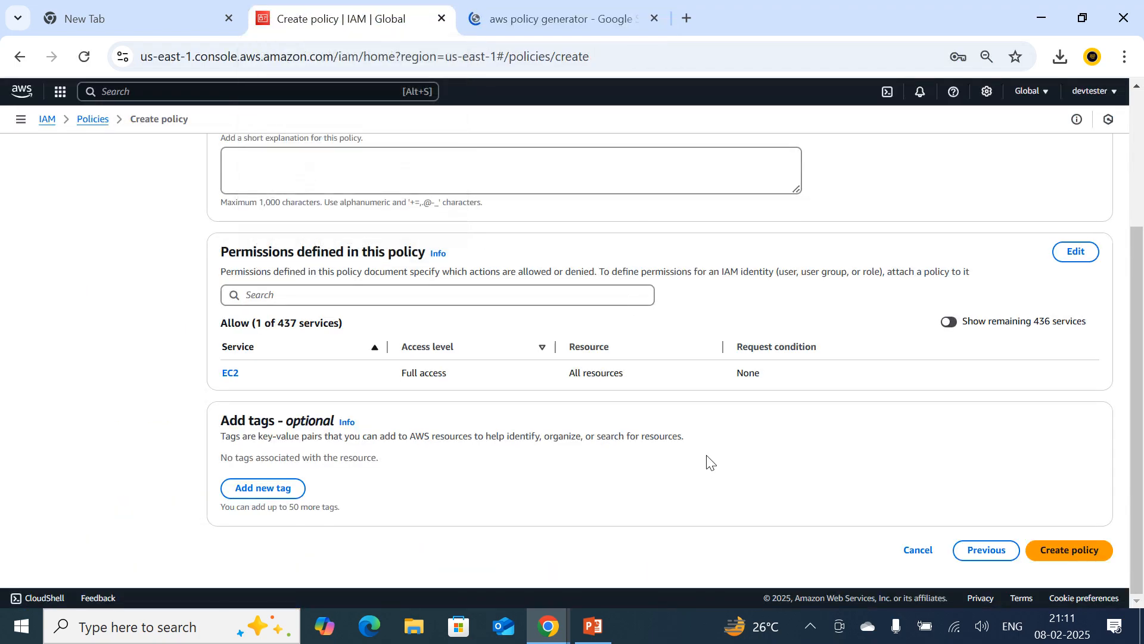
Name the policy policy1 and copy the same text into its description.
scroll(702, 459, up, 3)
click(260, 287)
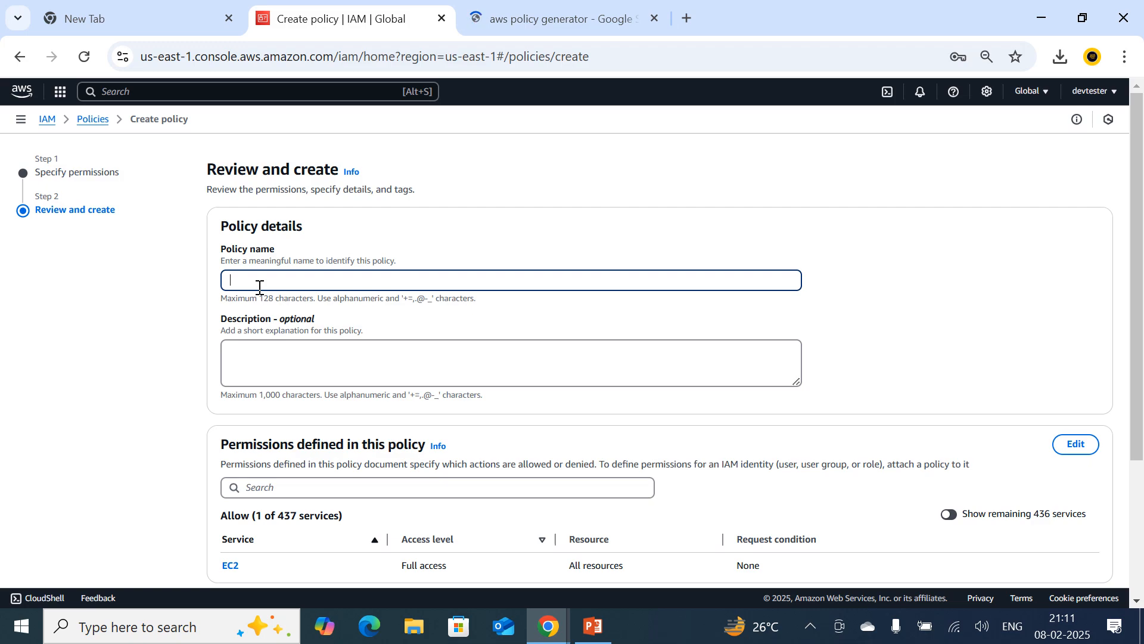
text(policy1)
click(292, 376)
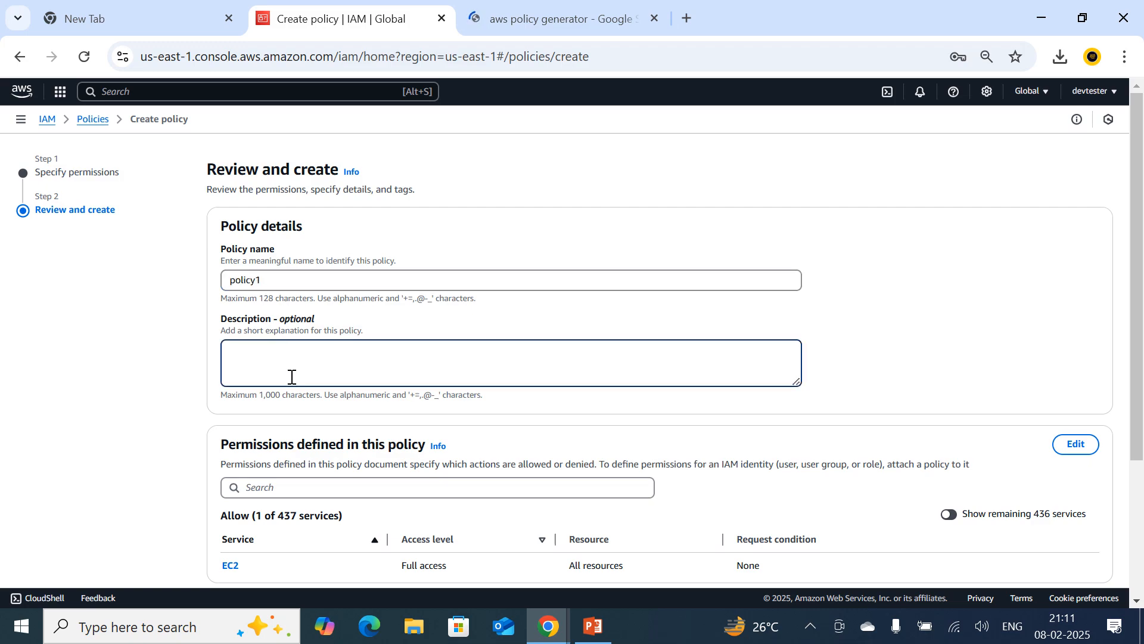
double_click(249, 280)
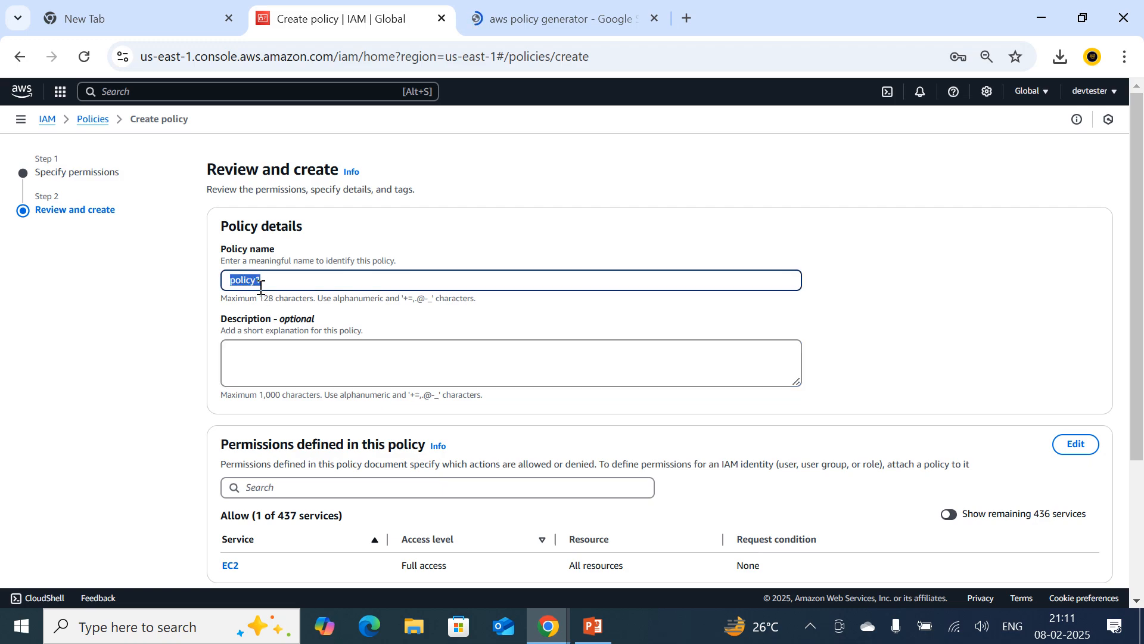
key(ctrl+c)
click(263, 350)
key(ctrl+v)
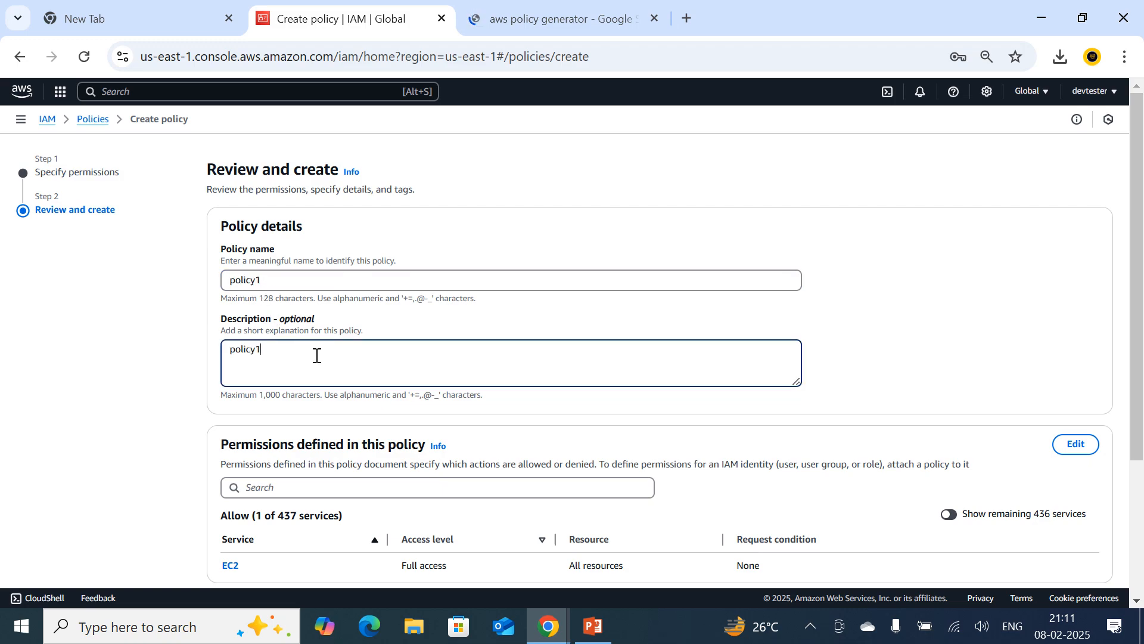
scroll(562, 438, down, 1)
scroll(561, 438, down, 3)
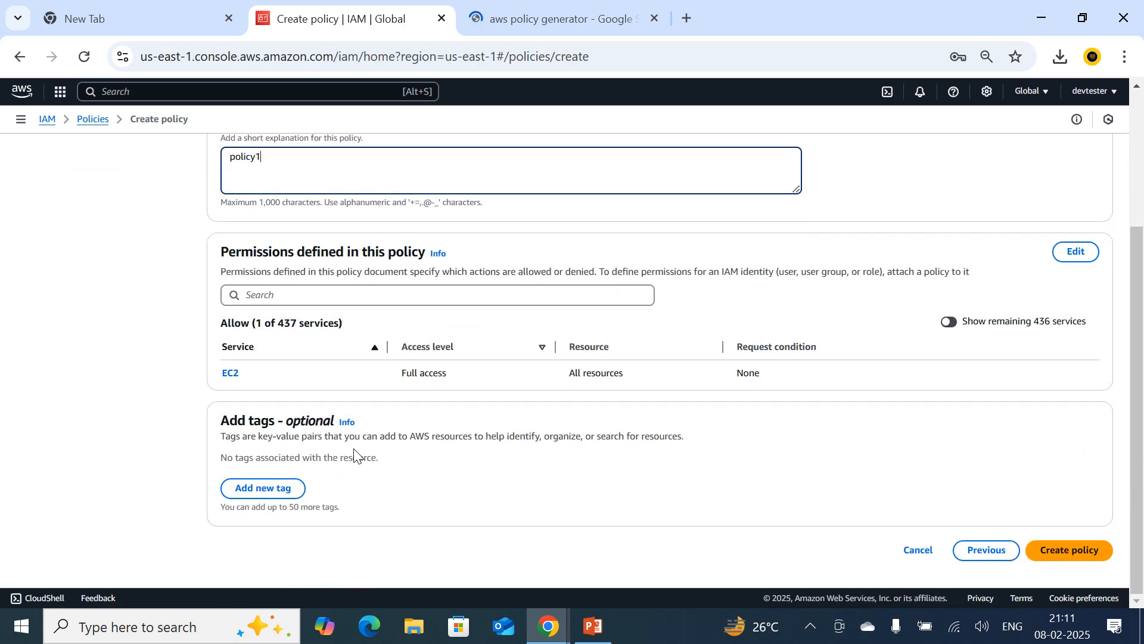